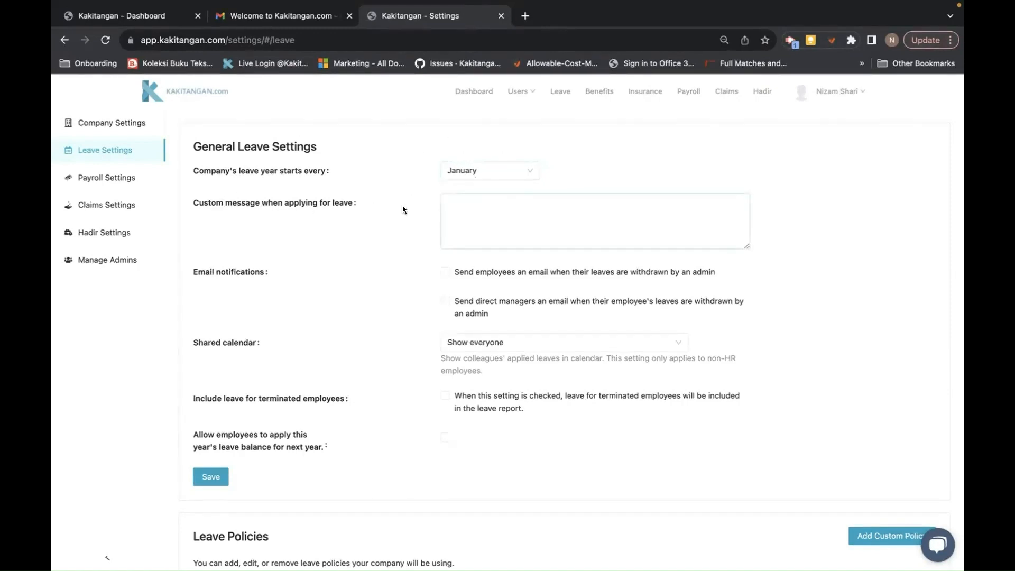
- Write the custom leave message 'Please apply leave 3 days prior to your leave date'
left_click(454, 205)
type("Pleas e")
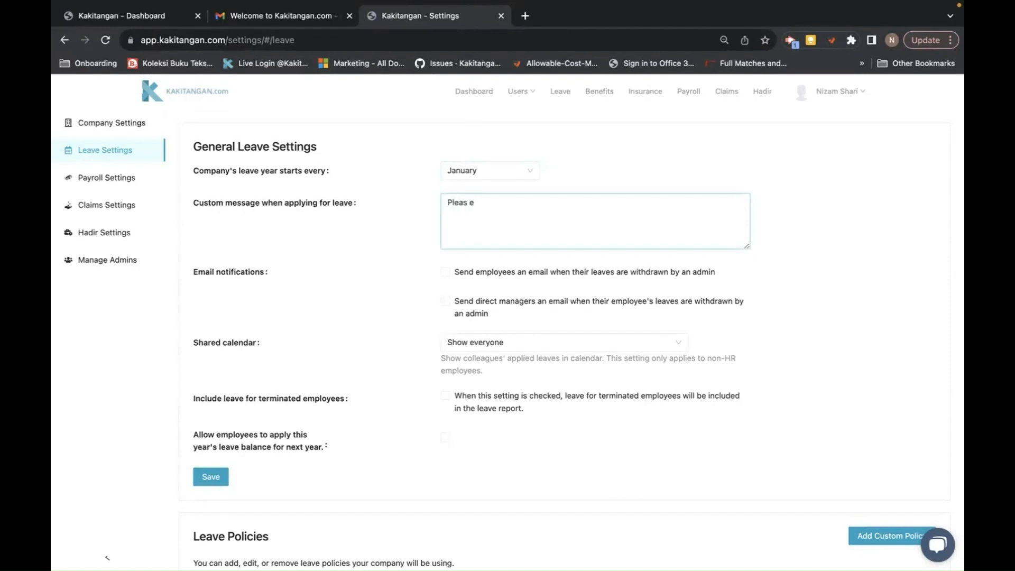
key("BackSpace")
key("BackSpace")
type("e apply leave 3 days prior to your")
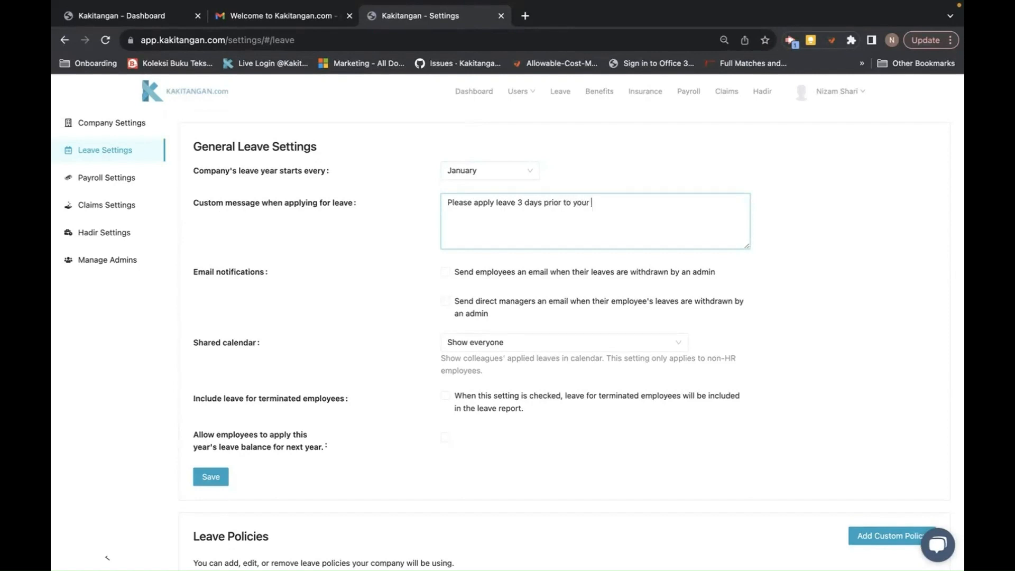
type(" leave date")
- Tick both leave-withdrawal email notifications, review the shared calendar options, and open Leave in a new tab
left_click(446, 272)
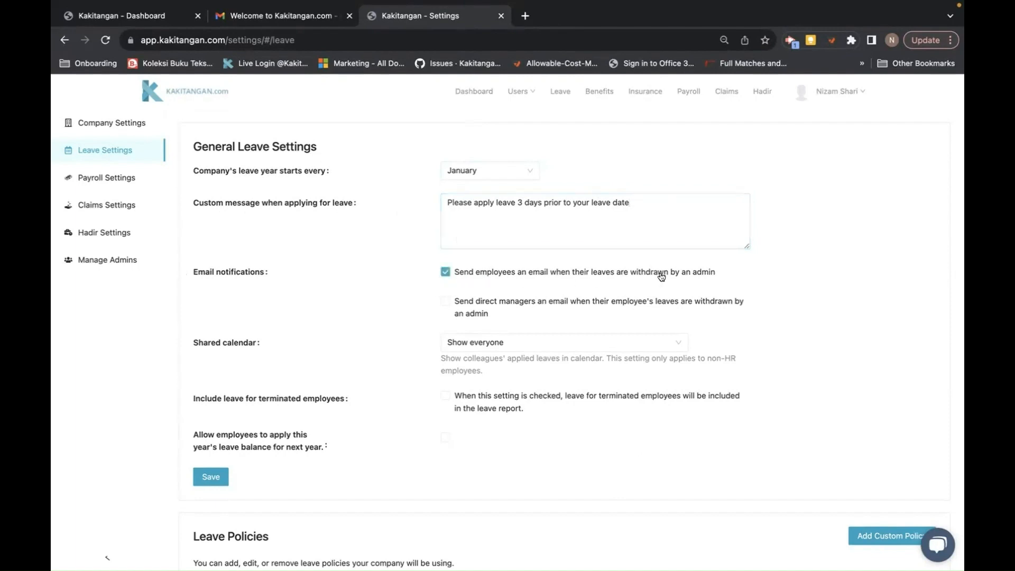
left_click(445, 301)
scroll(348, 350, "down", 2)
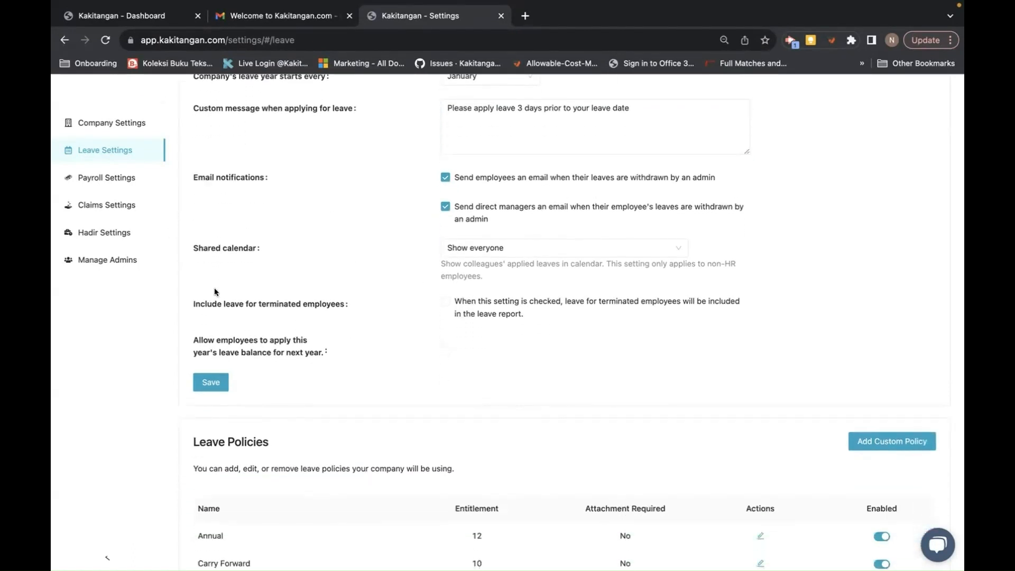
left_click(654, 251)
scroll(526, 103, "up", 2)
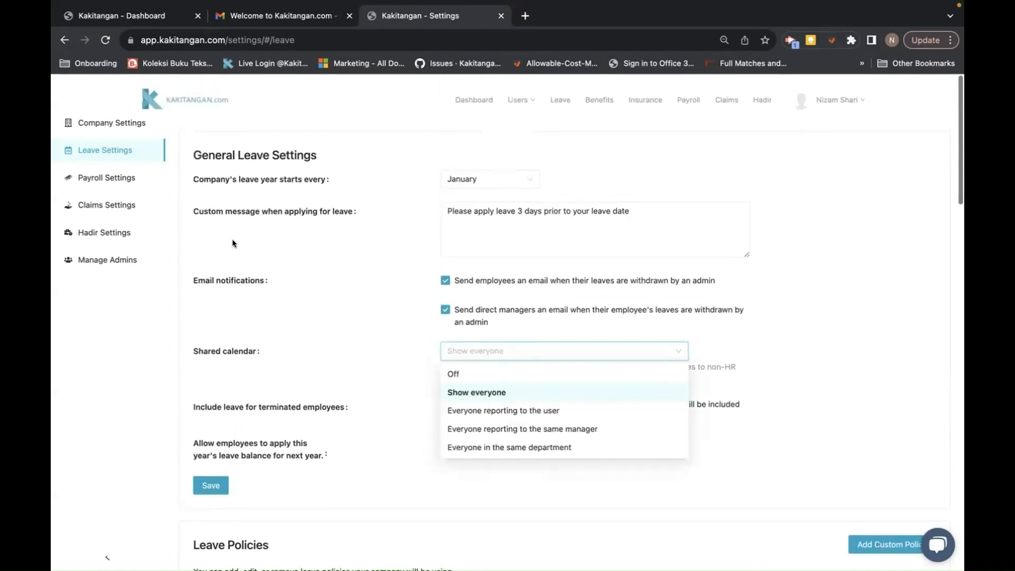
right_click(563, 95)
left_click(574, 102)
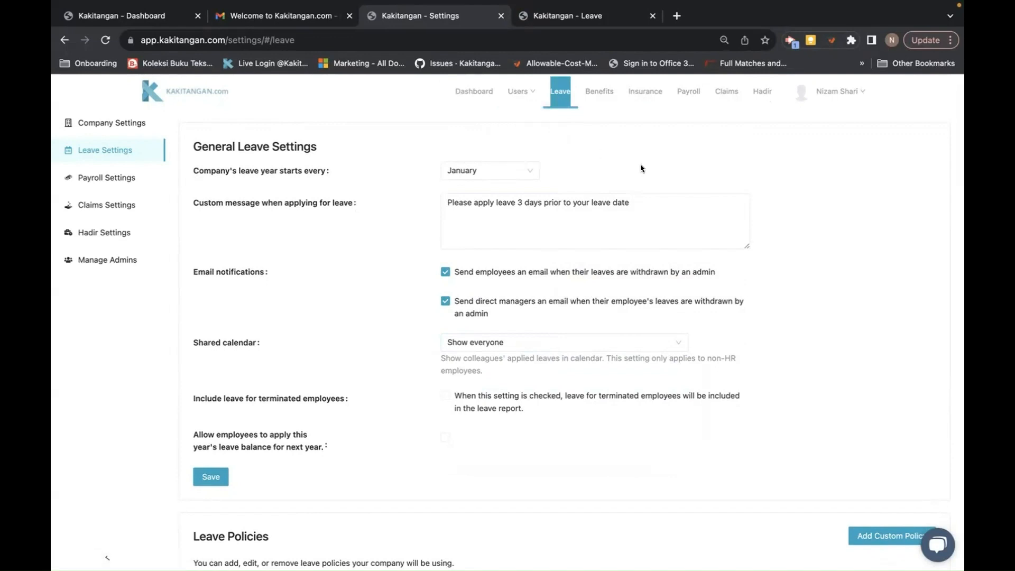
- Open another Leave tab and go to the Leave calendar page
right_click(560, 94)
left_click(570, 102)
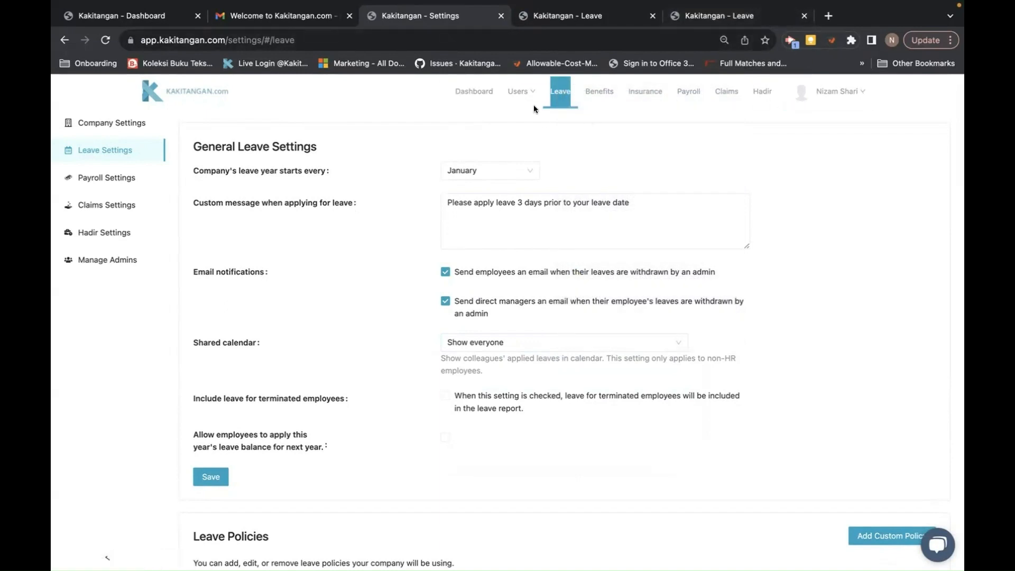
left_click(555, 99)
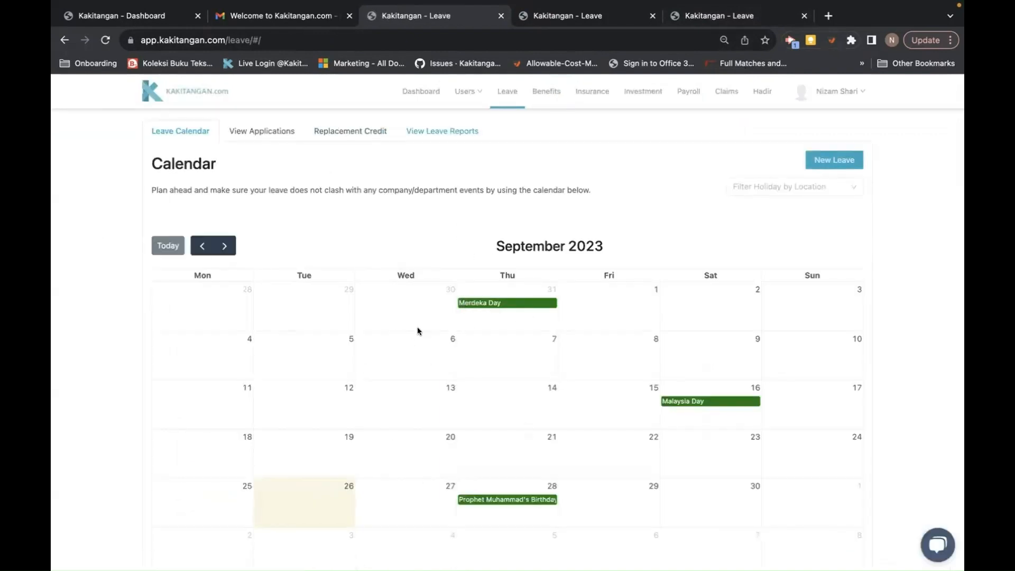
- Return to the Dashboard and reopen Leave Settings from the Settings menu
left_click(422, 95)
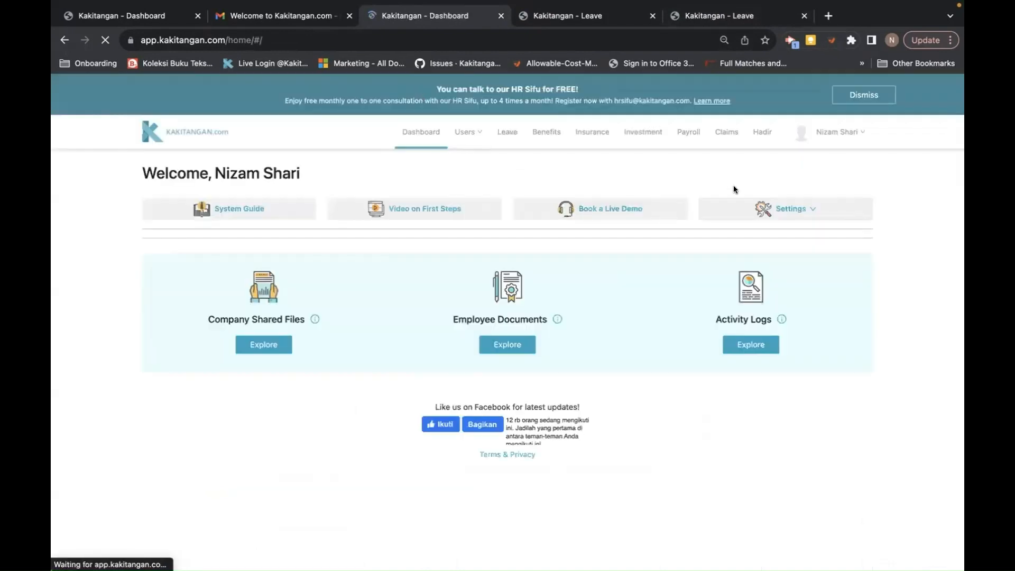
left_click(785, 209)
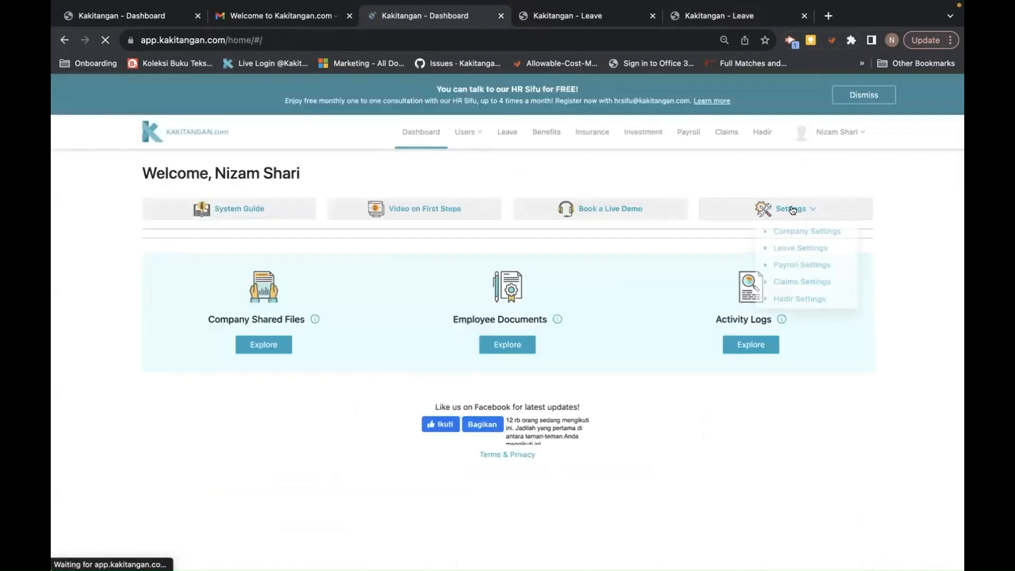
left_click(789, 246)
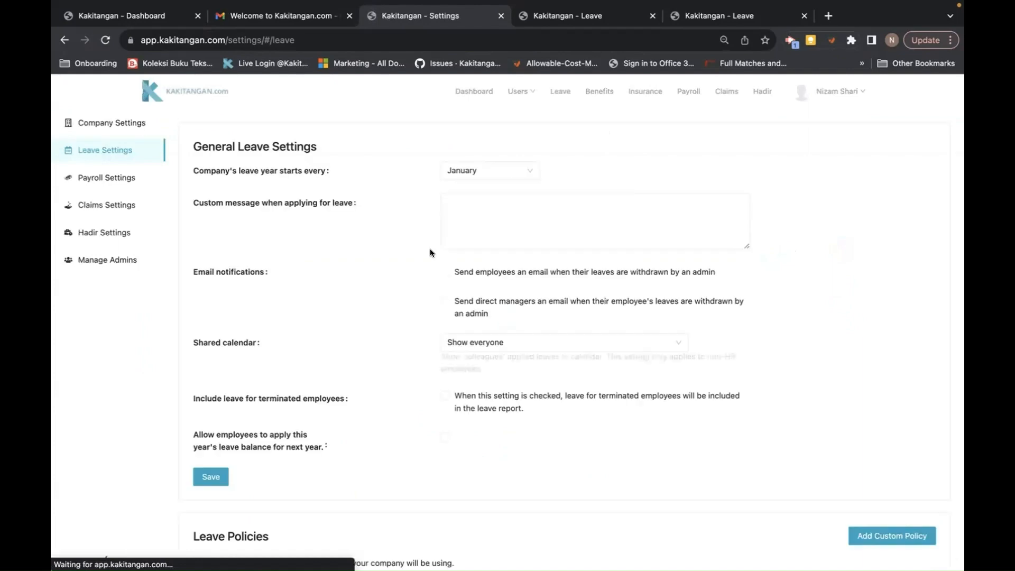
- Tick both withdrawal email notifications, keep the shared calendar on Show everyone, and save
scroll(414, 409, "down", 2)
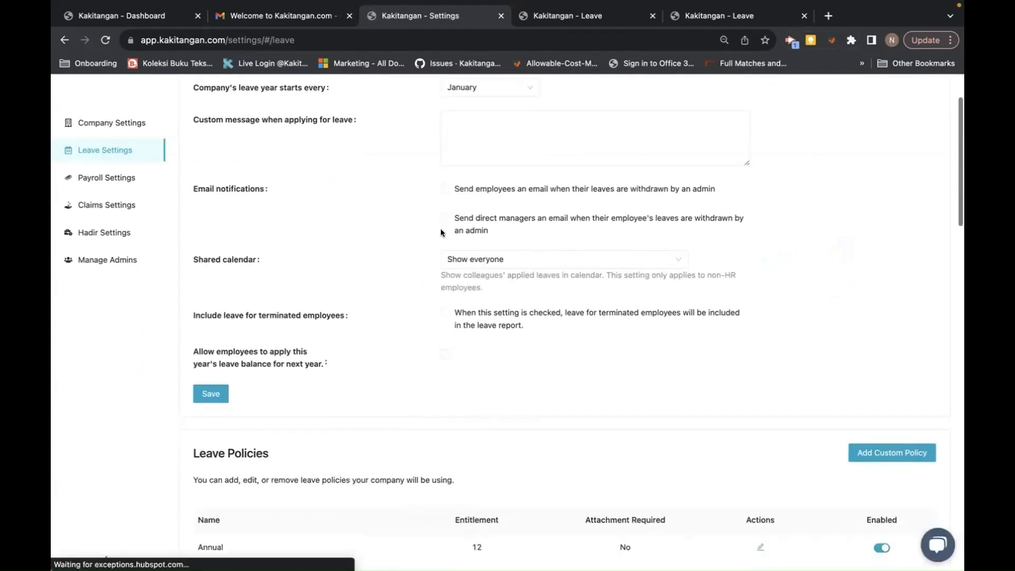
left_click(445, 189)
left_click(445, 218)
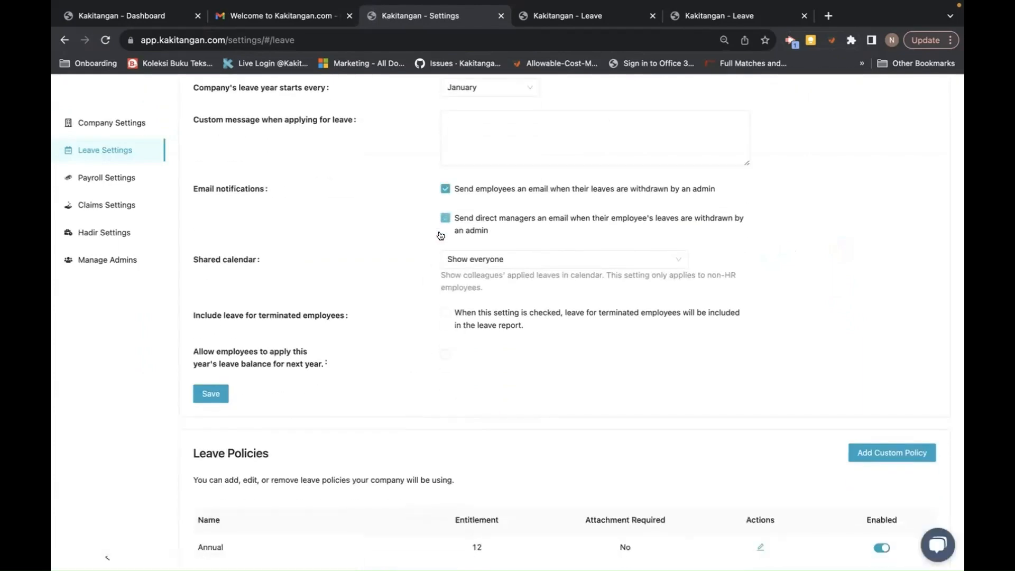
left_click(495, 262)
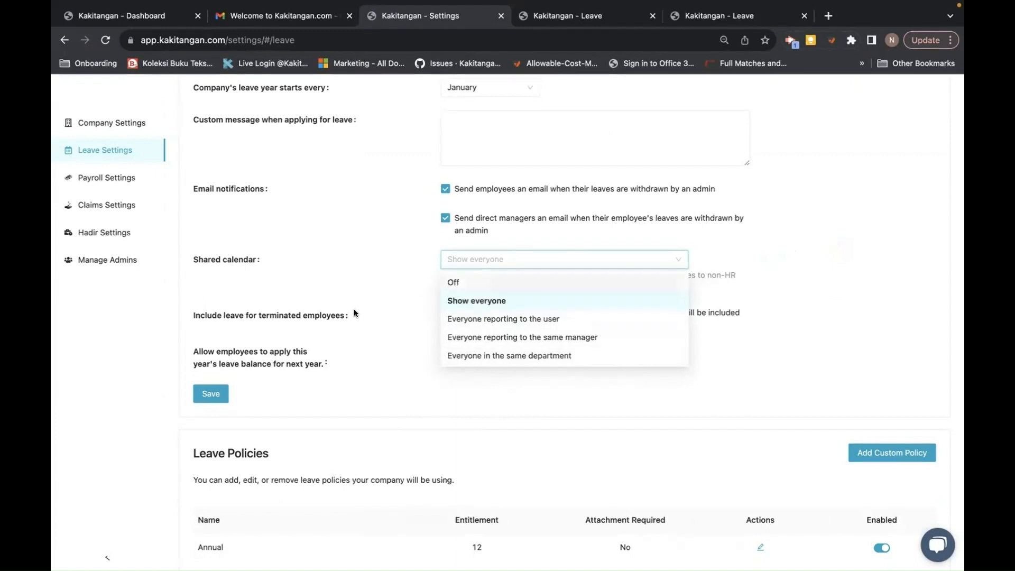
left_click(372, 268)
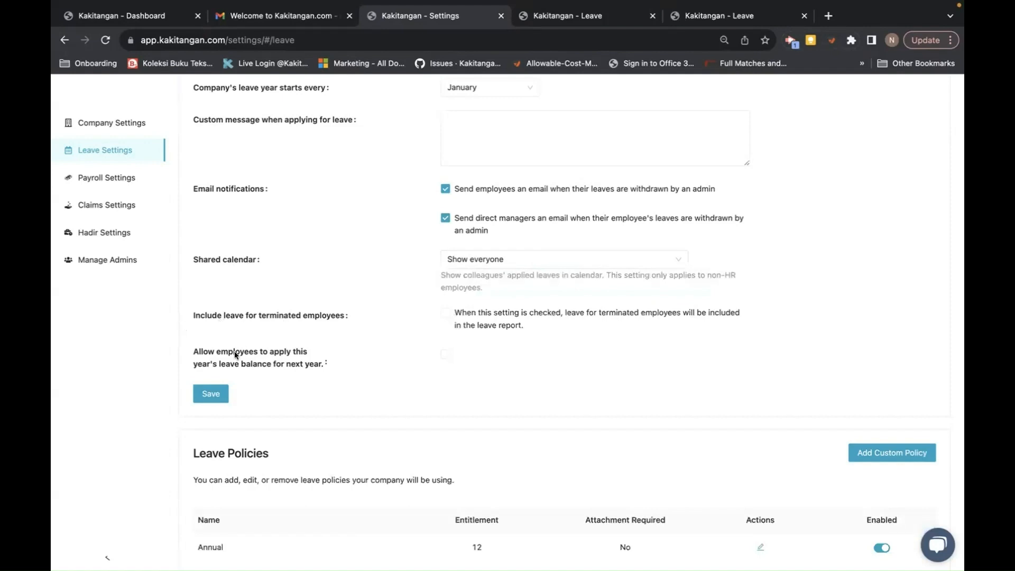
left_click(210, 393)
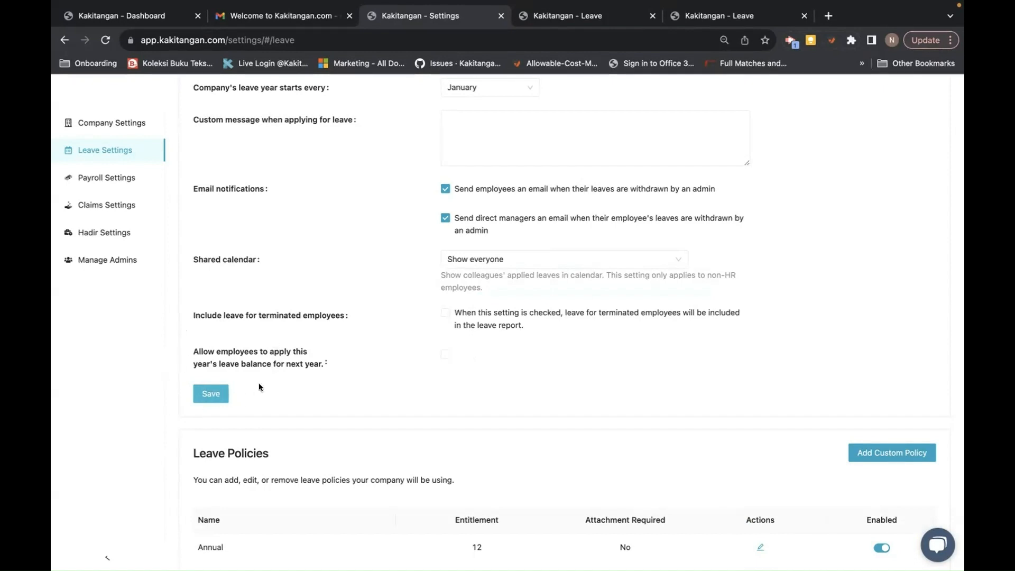
scroll(271, 383, "down", 6)
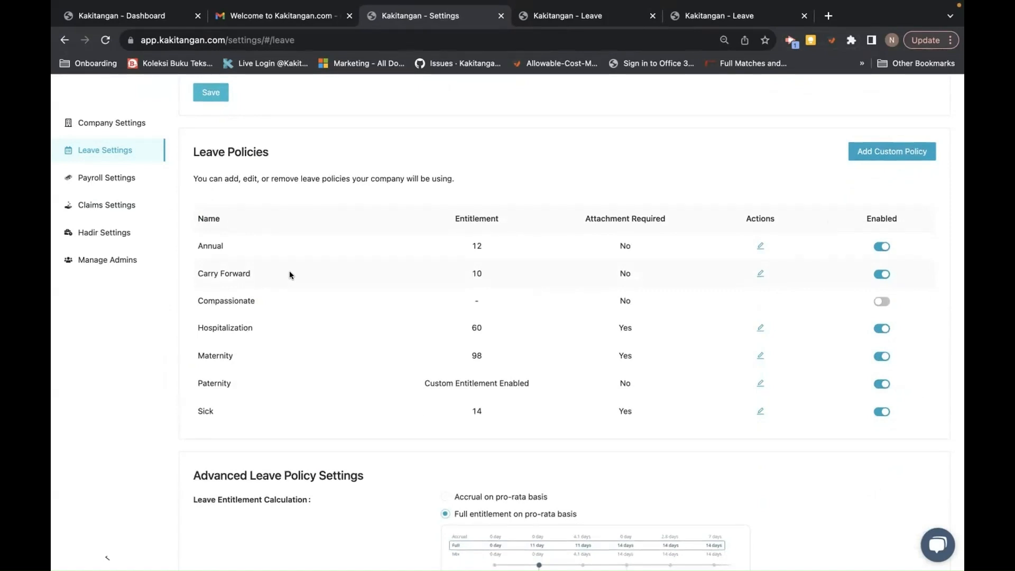
- Scroll to the Leave Policies table and edit the Annual leave policy
scroll(289, 273, "down", 1)
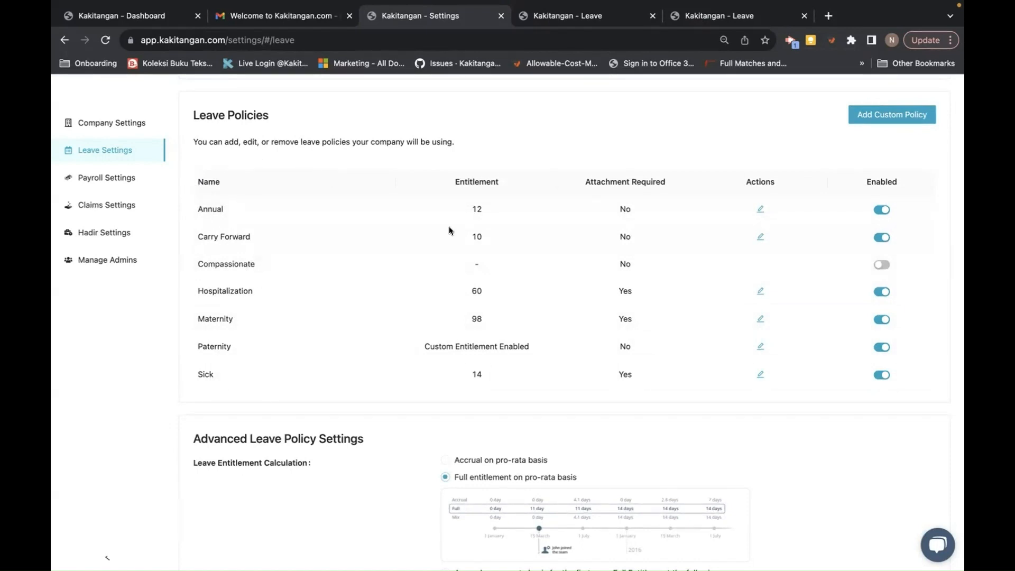
left_click(759, 209)
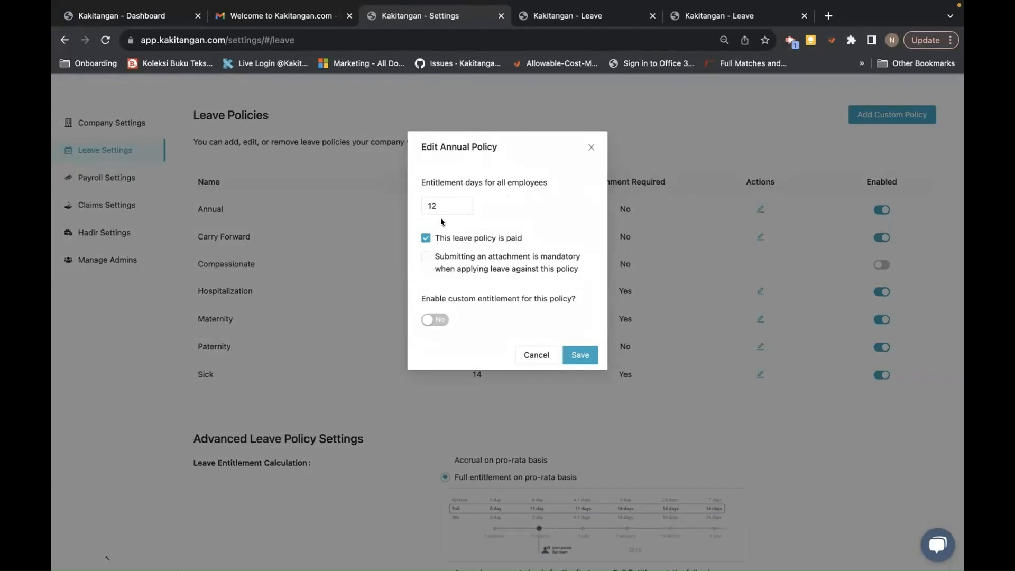
- Turn on Annual custom entitlement and set the first tier to 0–24 months, 8 days
left_click(433, 319)
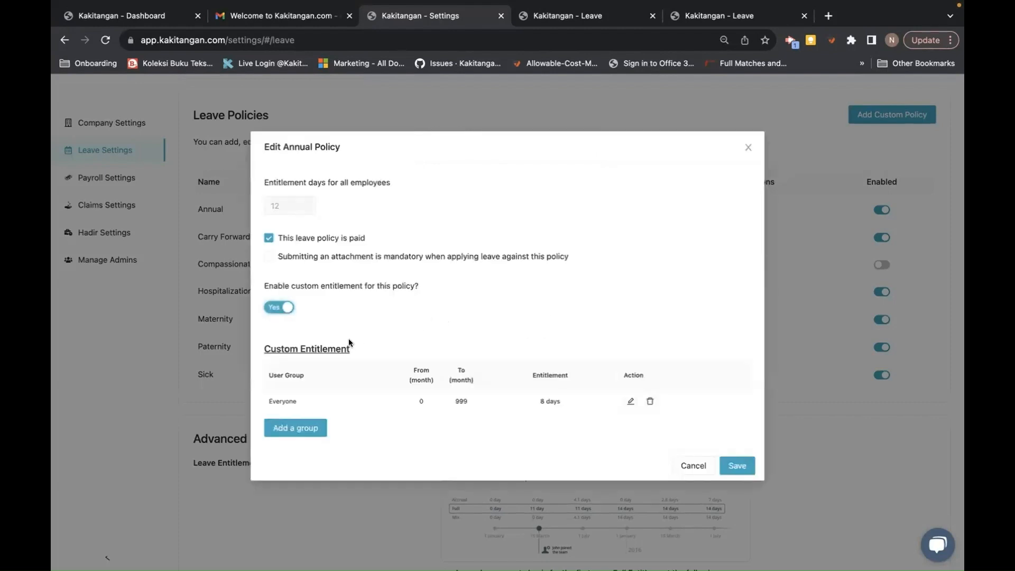
left_click(630, 401)
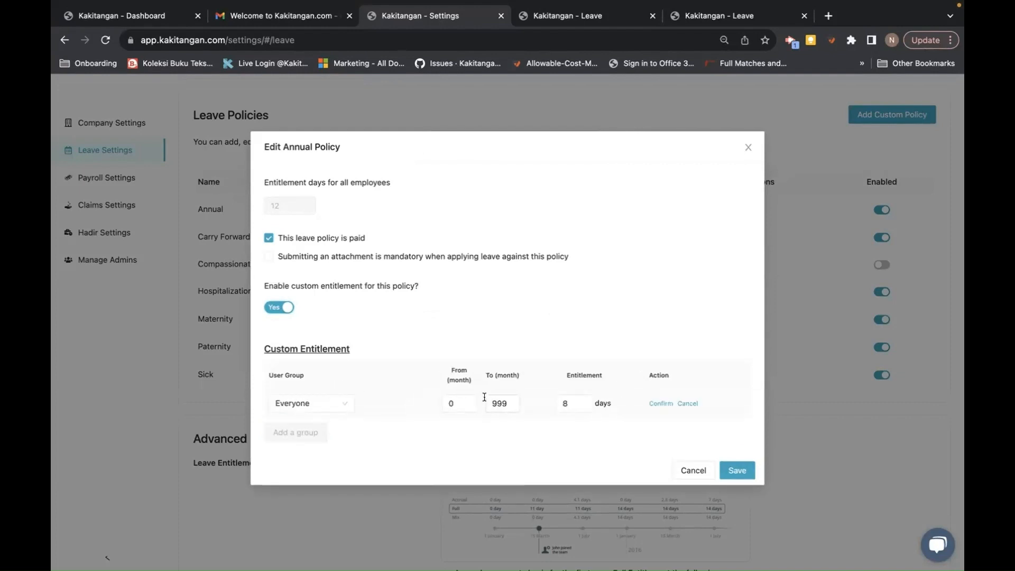
double_click(500, 403)
type("24")
left_click(659, 402)
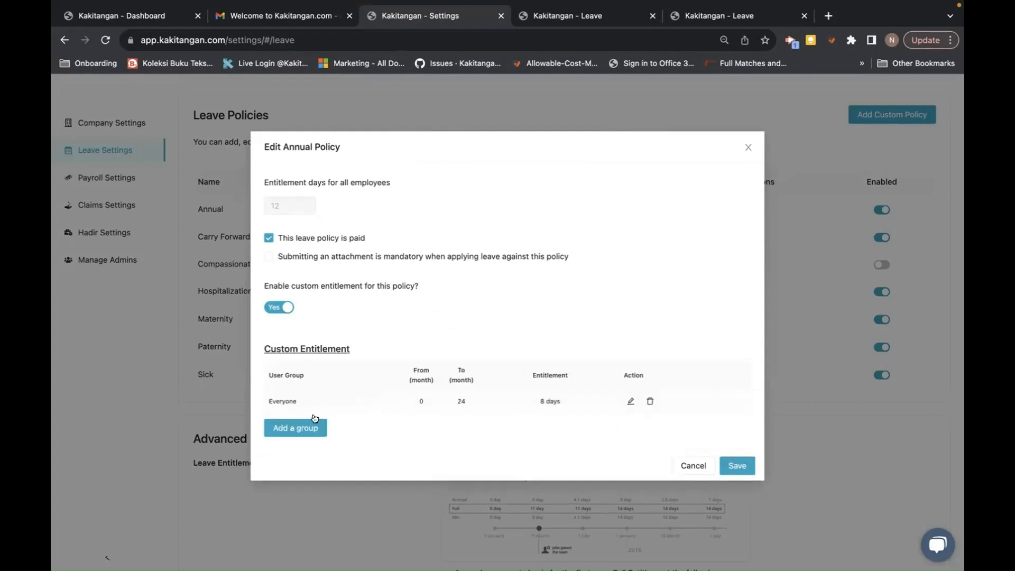
- Add a second Annual tier of 24–60 months with 12 days
left_click(301, 428)
left_click(457, 428)
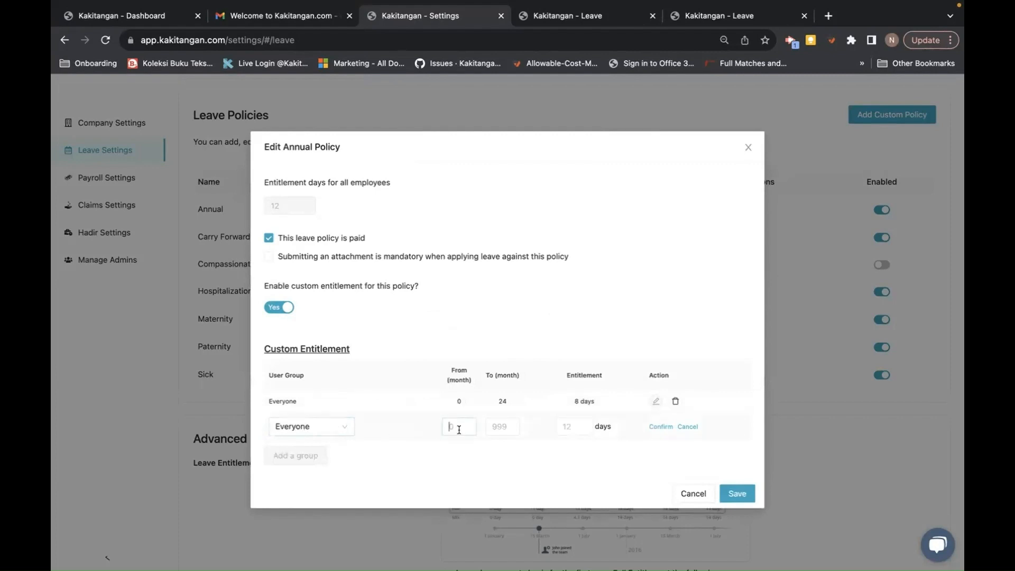
type("24")
left_click(494, 428)
type("60")
left_click(565, 426)
type("12")
left_click(660, 426)
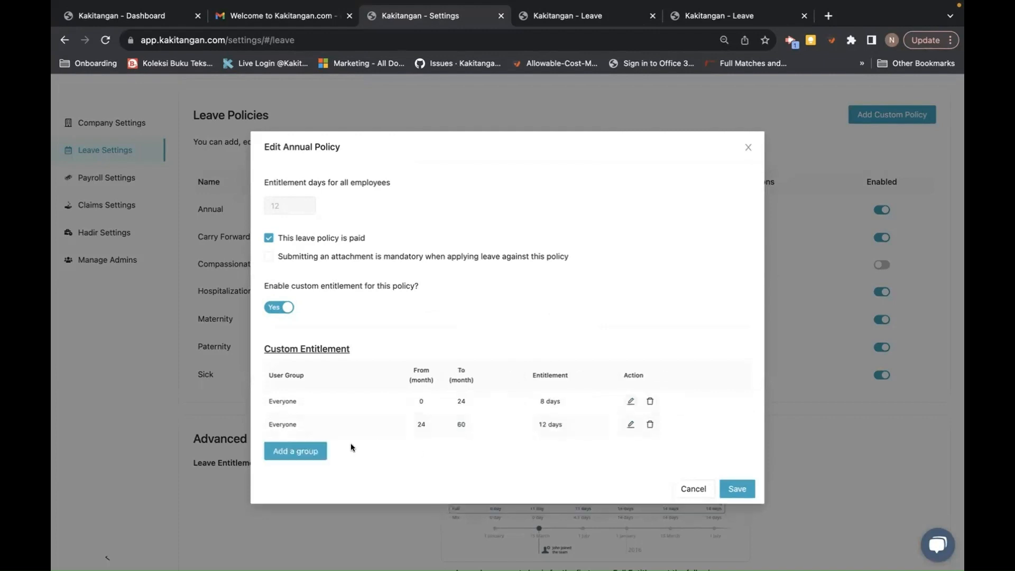
- Add a third Annual tier of 60–999 months with 16 days
left_click(312, 449)
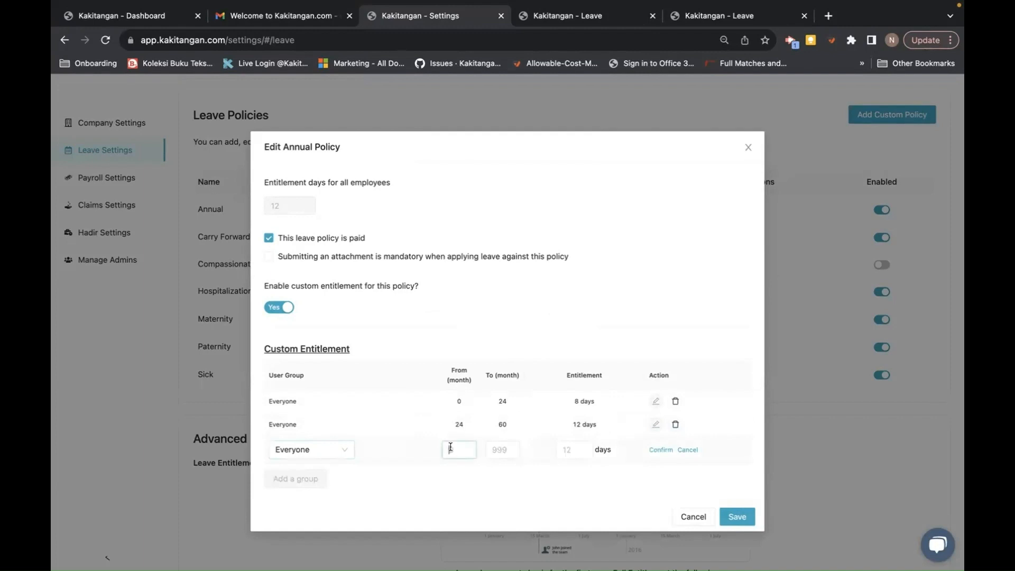
type("60")
left_click(495, 452)
type("999")
left_click(571, 446)
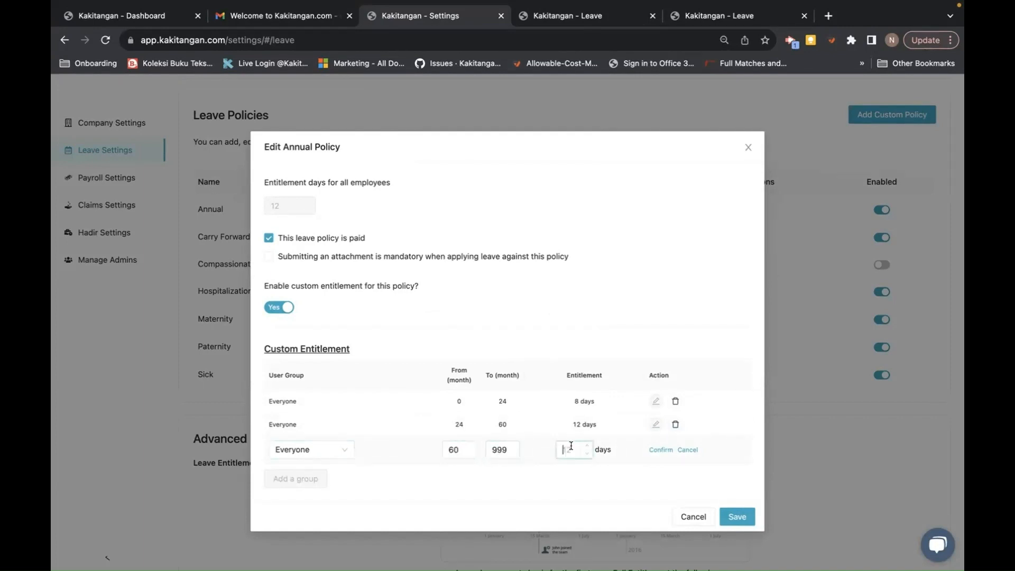
type("16")
left_click(651, 451)
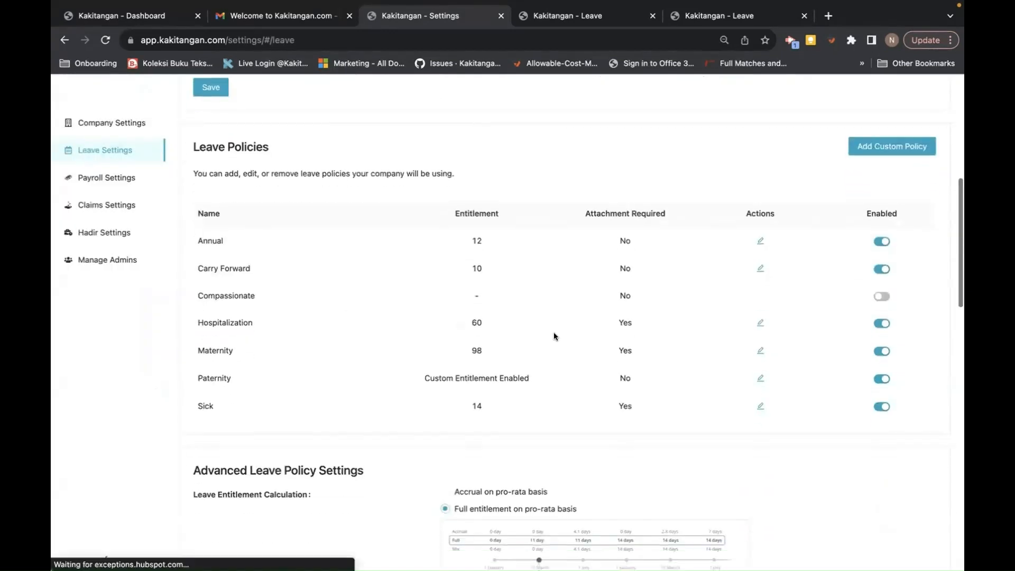
- Reopen Annual, enable custom entitlement, and give the Mgt group 24 days
left_click(760, 241)
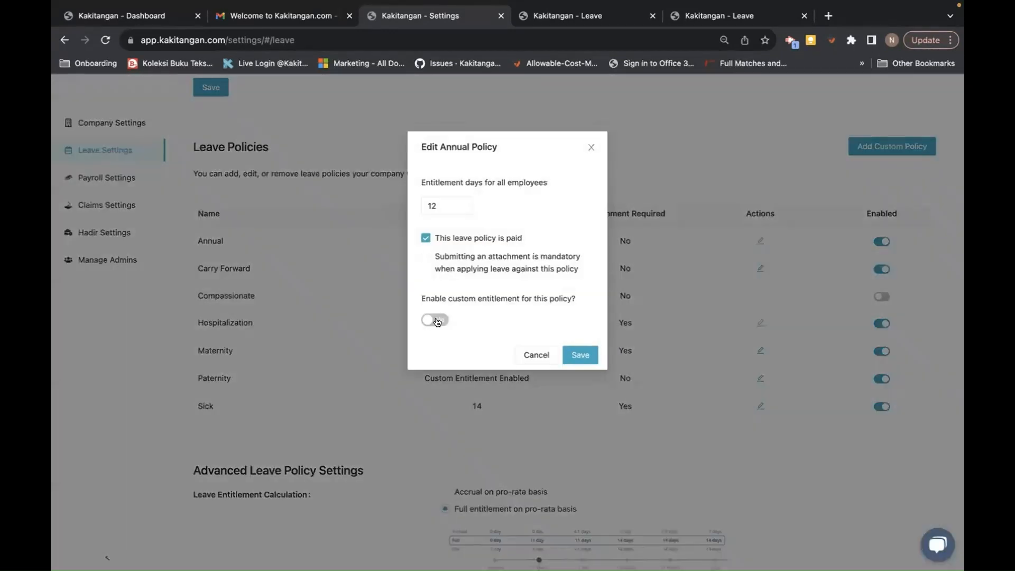
left_click(435, 320)
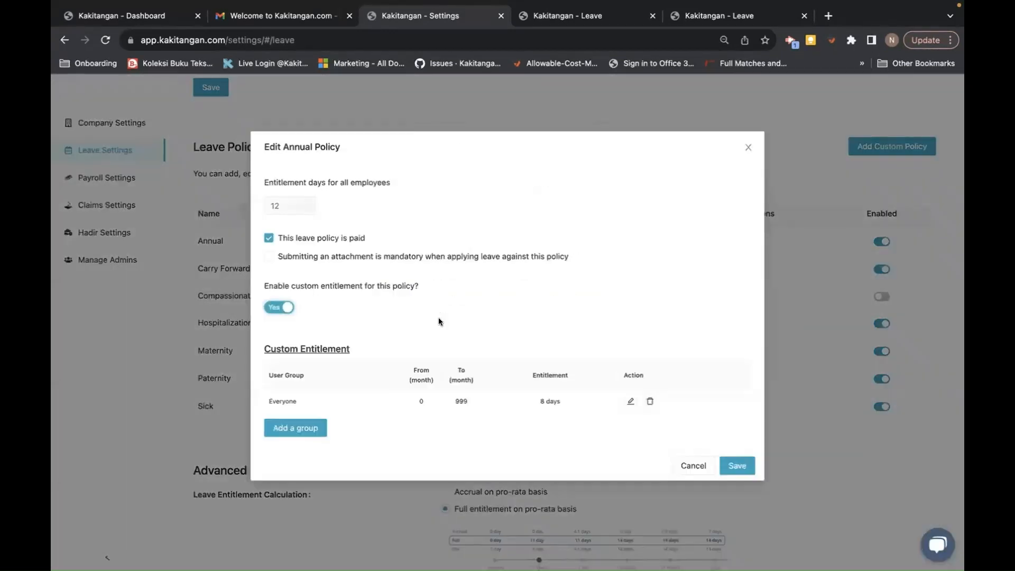
left_click(628, 403)
left_click(308, 404)
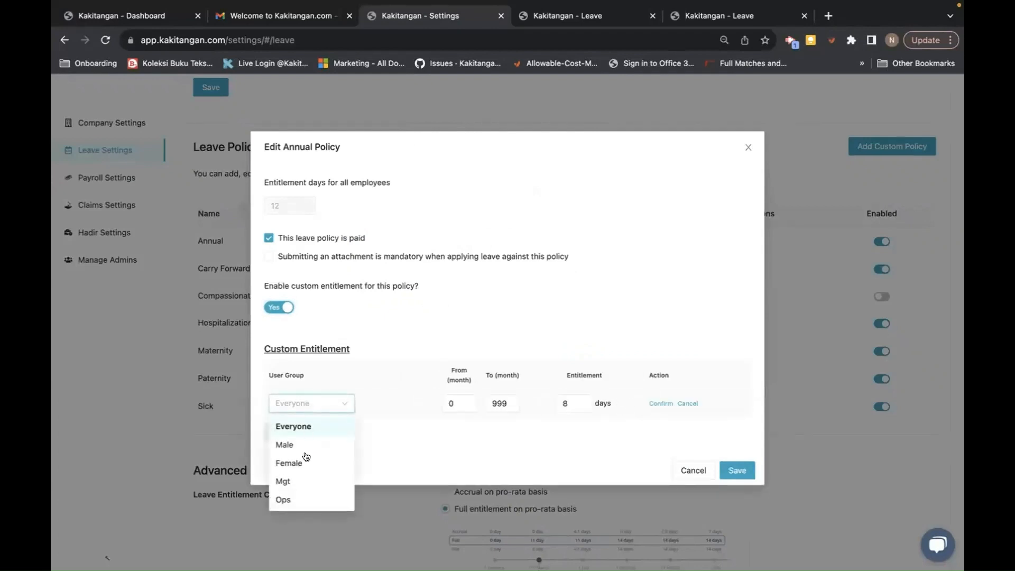
left_click(287, 483)
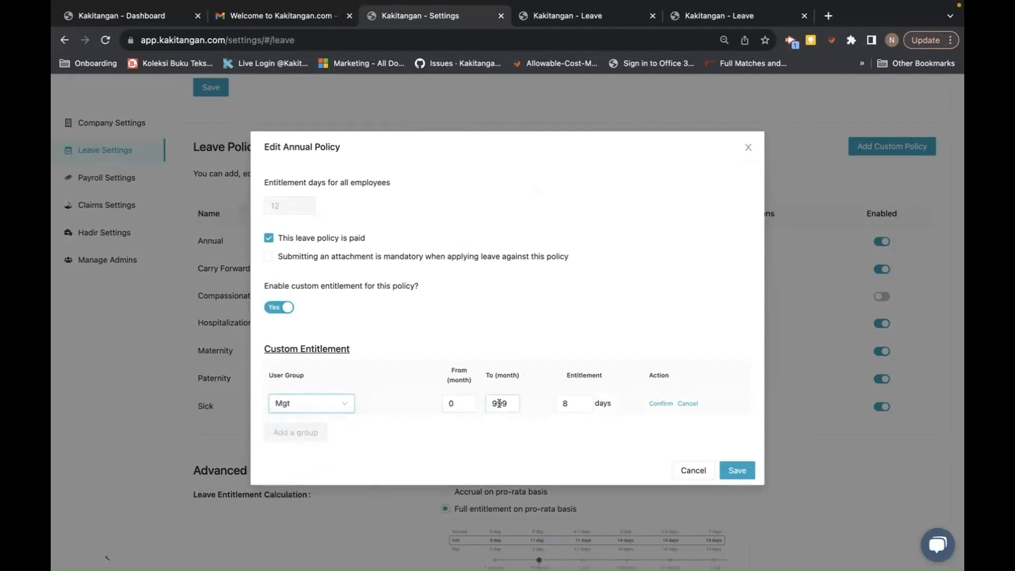
double_click(565, 403)
type("24")
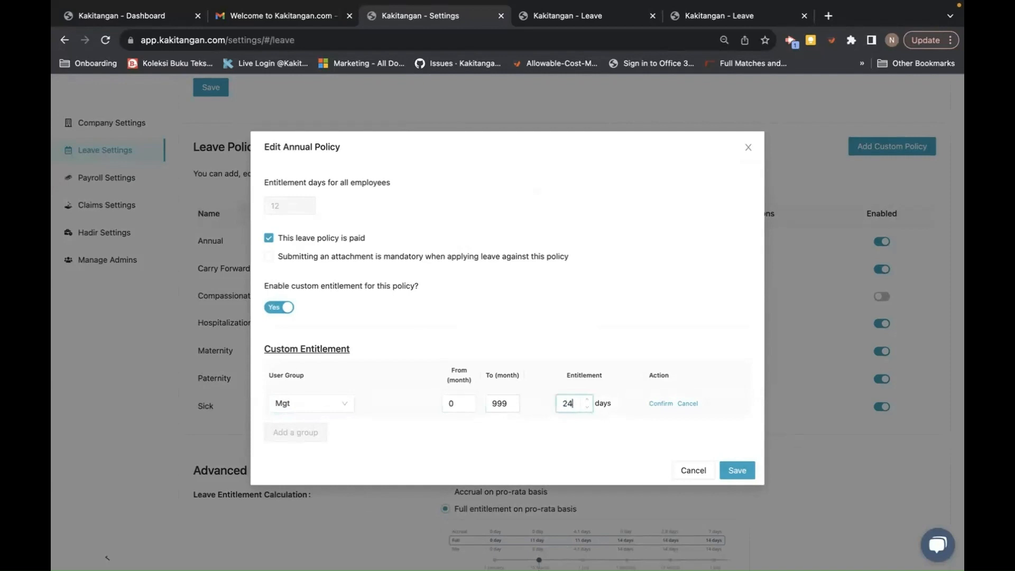
left_click(661, 404)
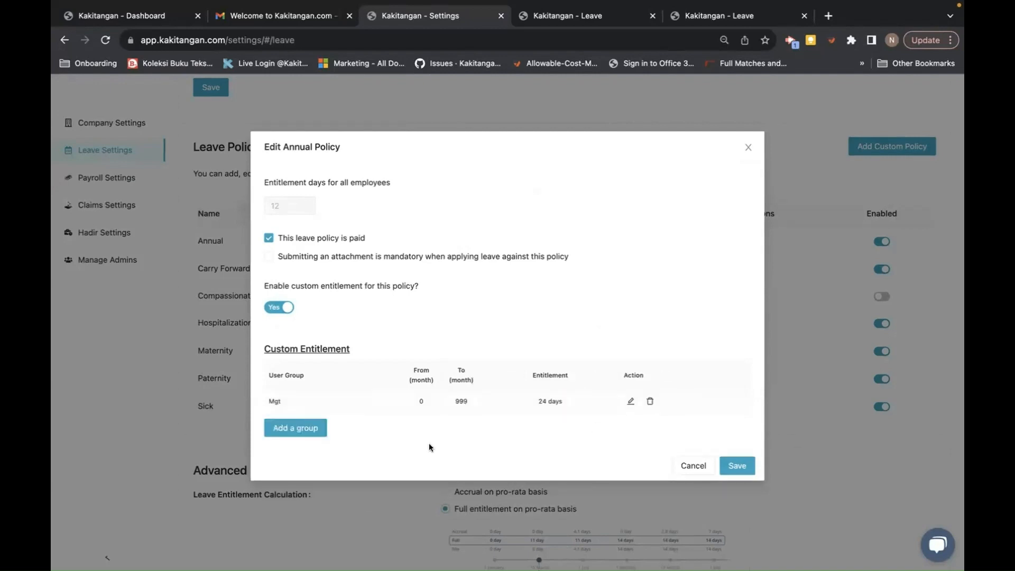
- Add an Ops group row of 0–24 months with 8 days
left_click(309, 426)
left_click(285, 429)
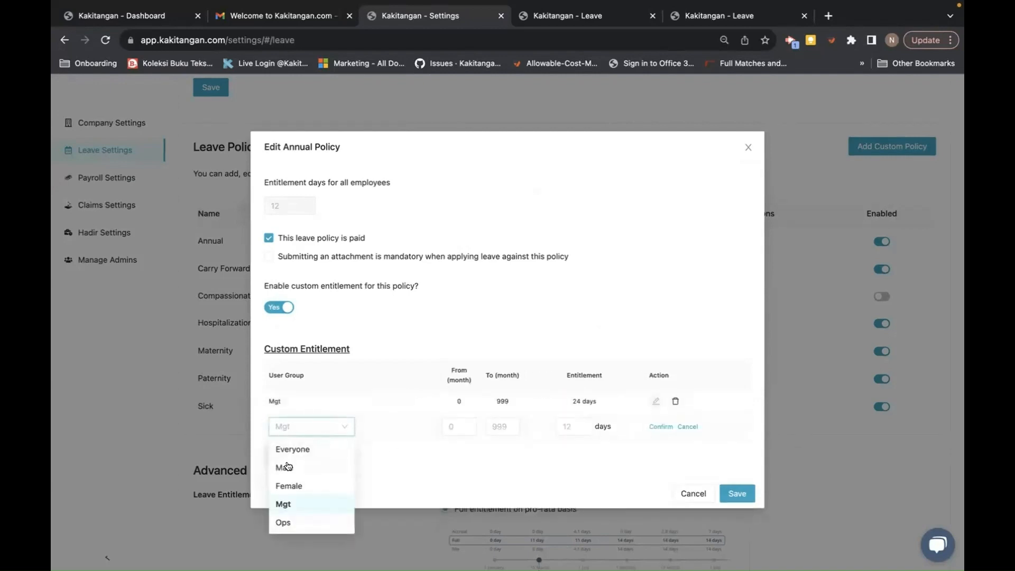
left_click(291, 522)
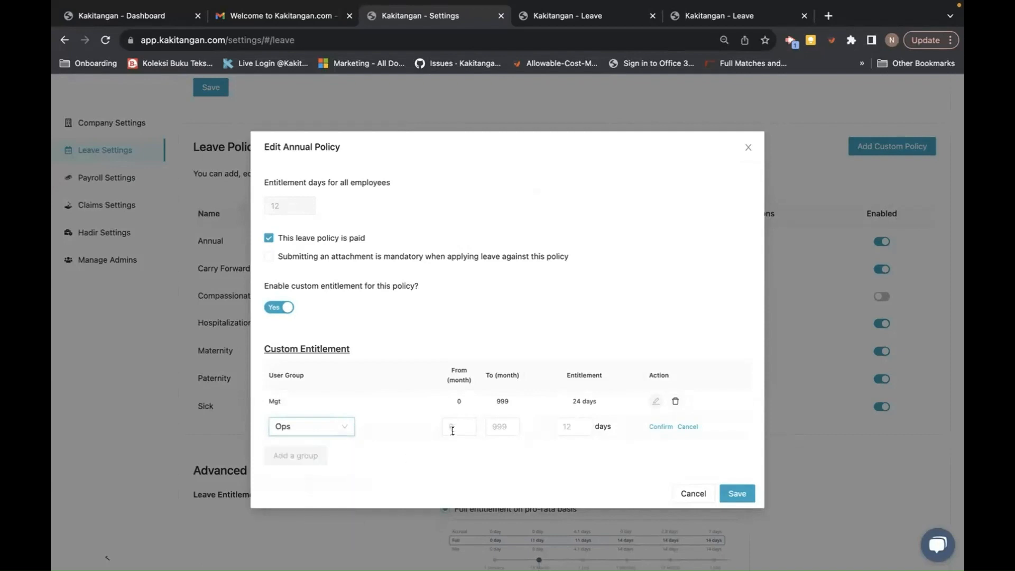
left_click(452, 426)
type("0")
key("Tab")
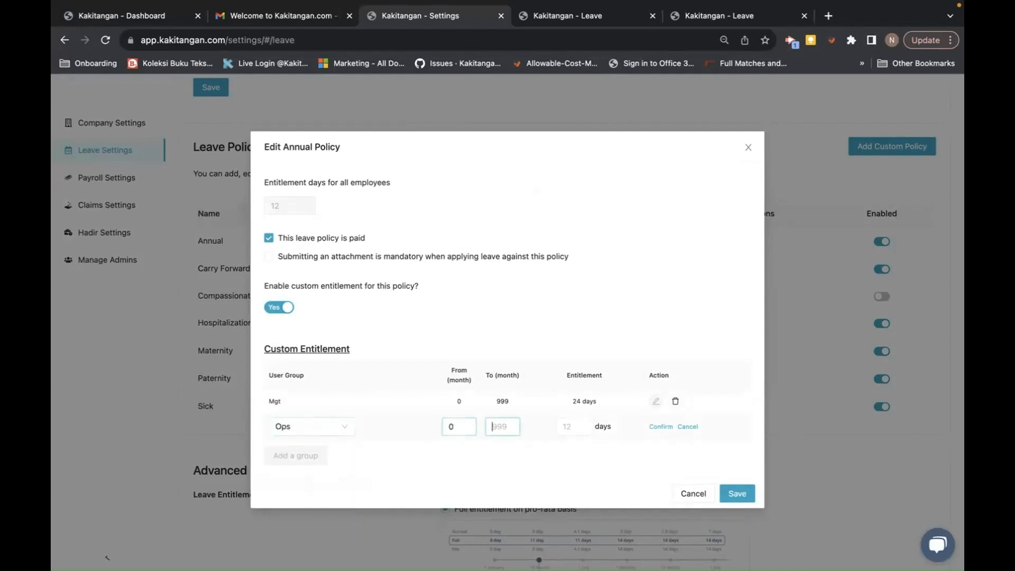
type("24")
left_click(564, 424)
type("8")
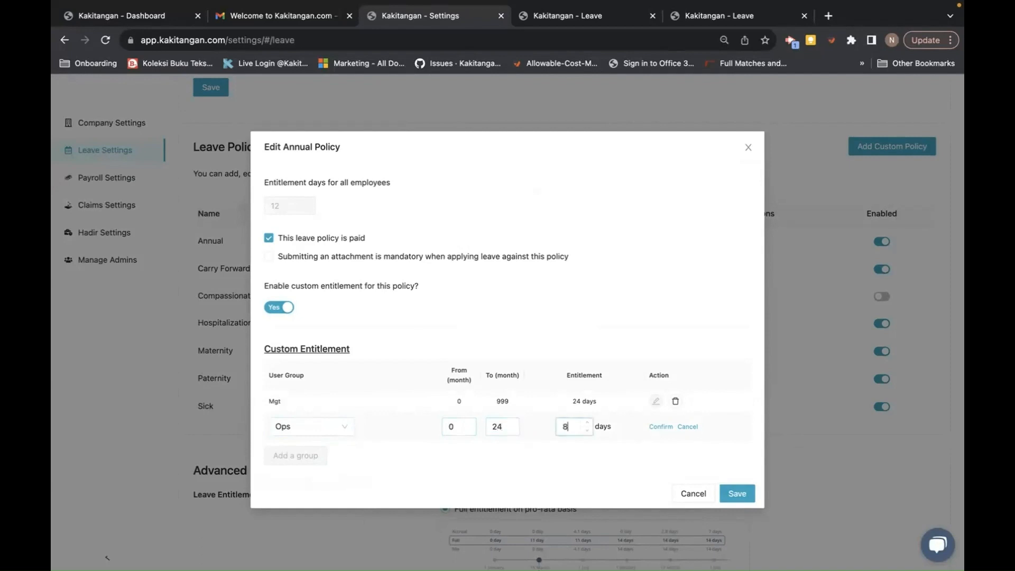
left_click(653, 426)
- Add an Ops row of 24–60 months with 12 days
left_click(297, 461)
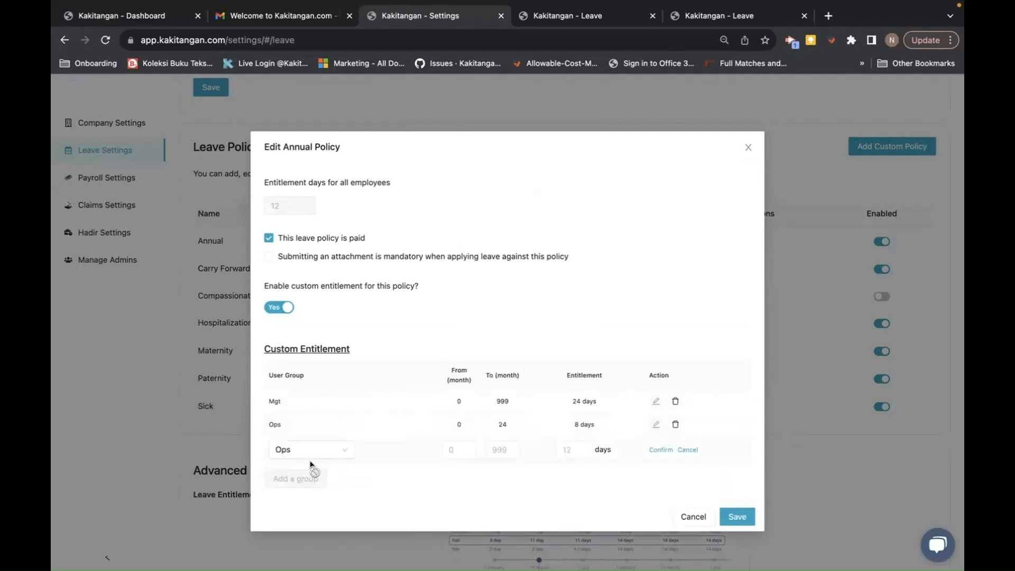
left_click(452, 451)
type("24")
left_click(492, 448)
type("60")
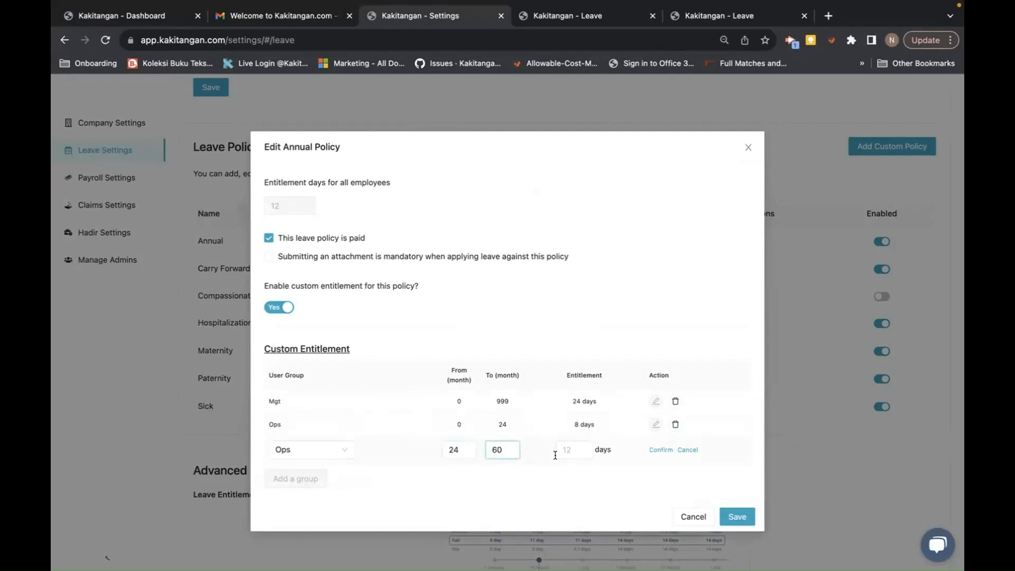
left_click(565, 446)
type("12")
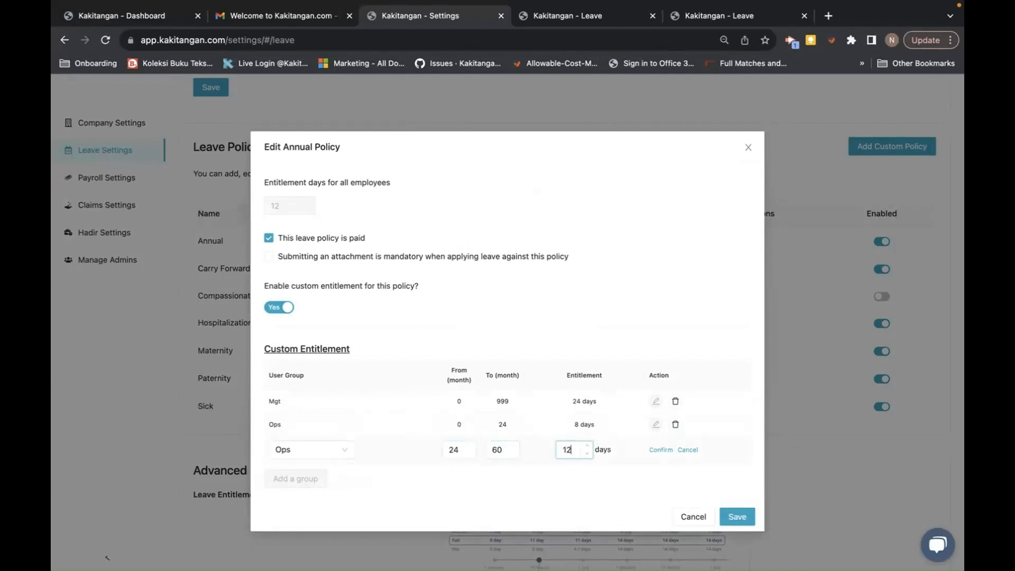
left_click(660, 449)
- Add an Ops row of 60–999 months with 16 days and save the Annual policy
left_click(295, 474)
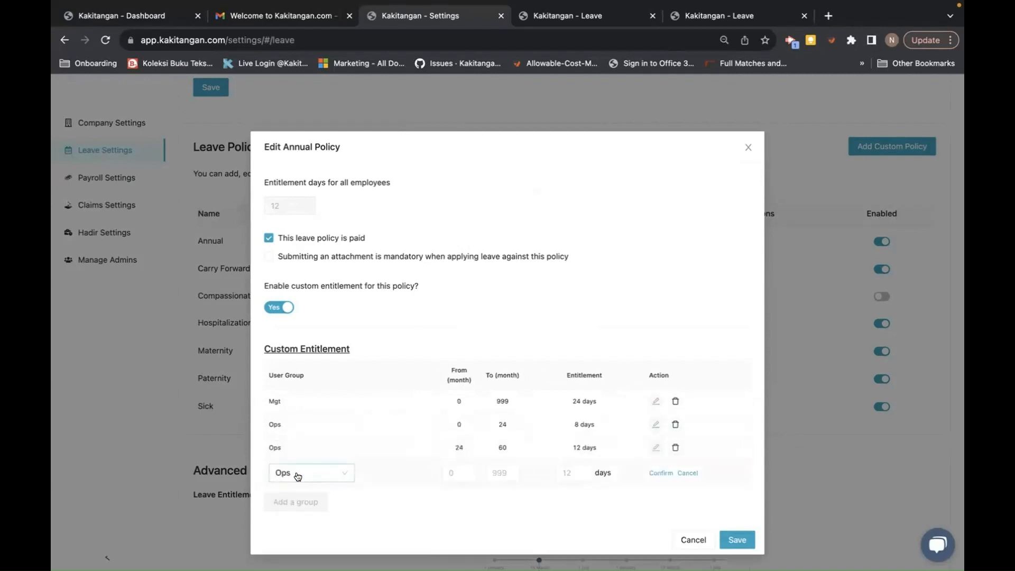
left_click(459, 479)
type("60")
key("Tab")
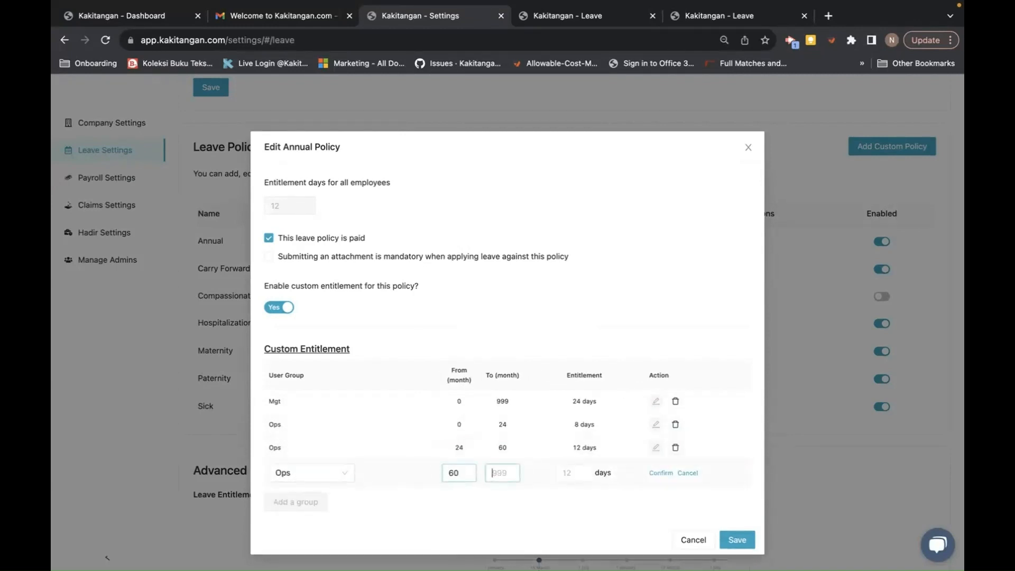
type("999")
left_click(572, 470)
type("16")
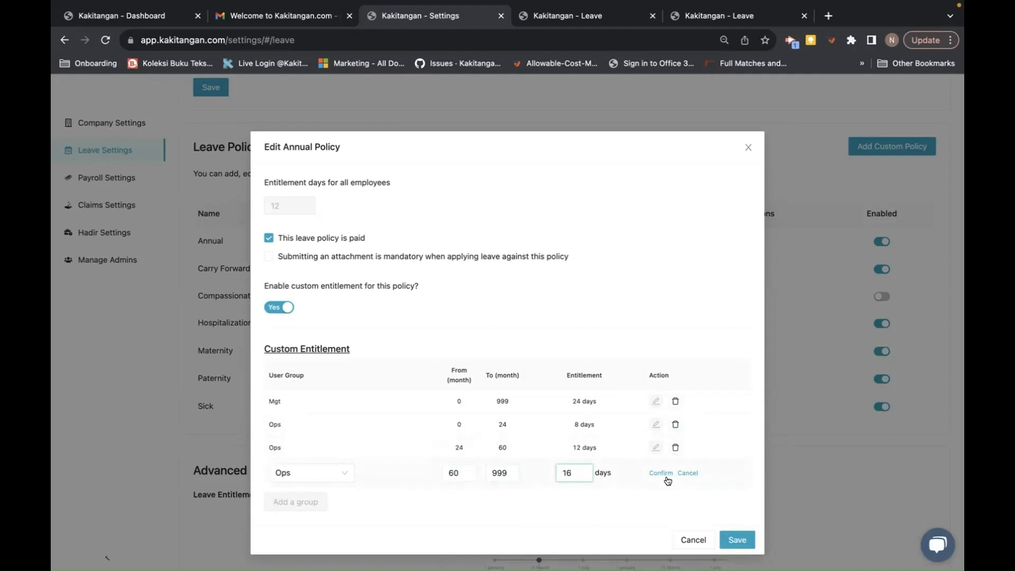
left_click(661, 473)
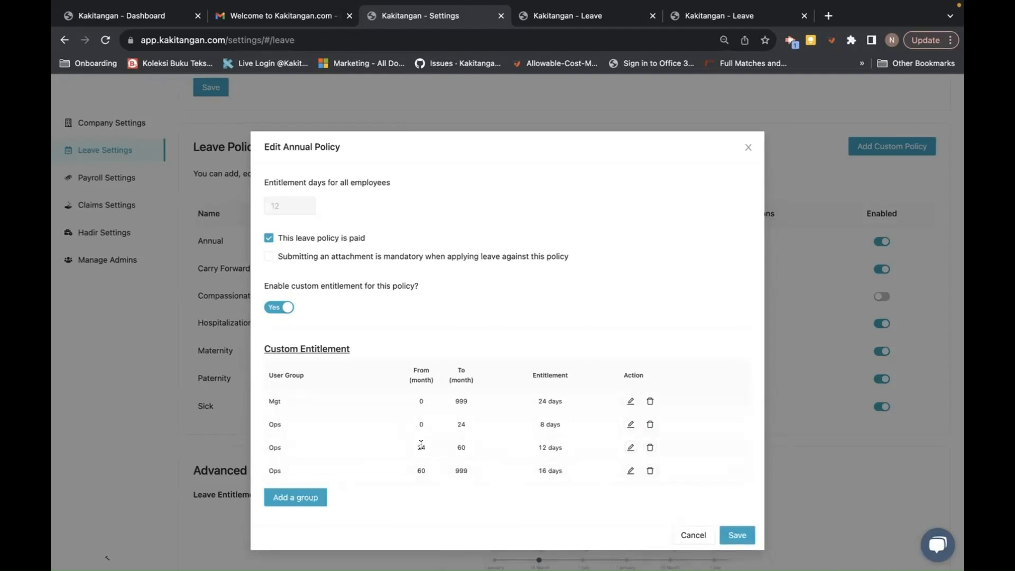
left_click(736, 535)
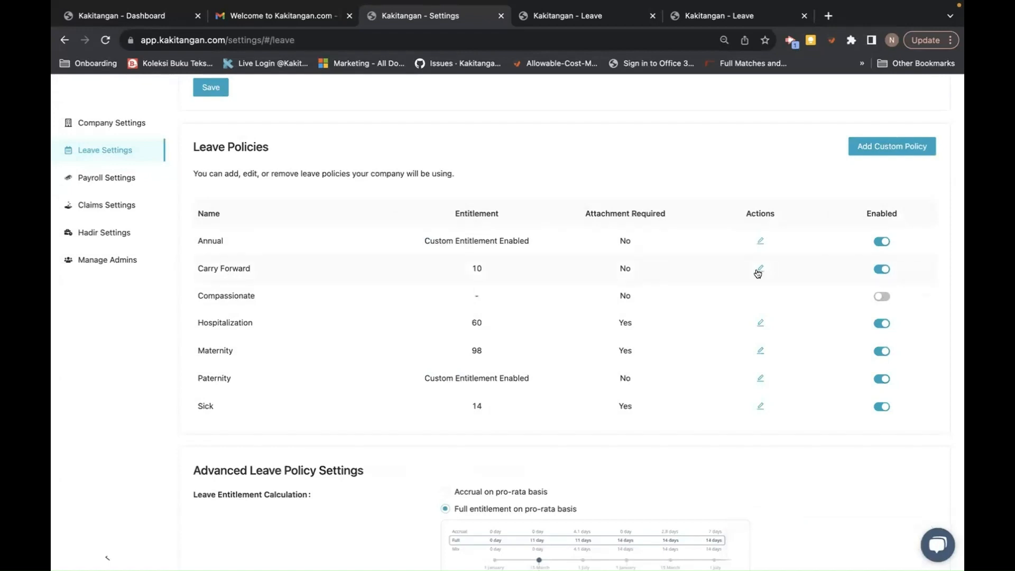
- Change Carry Forward entitlement from 10 to 5 days, then discard the edit after enabling custom entitlement
left_click(759, 269)
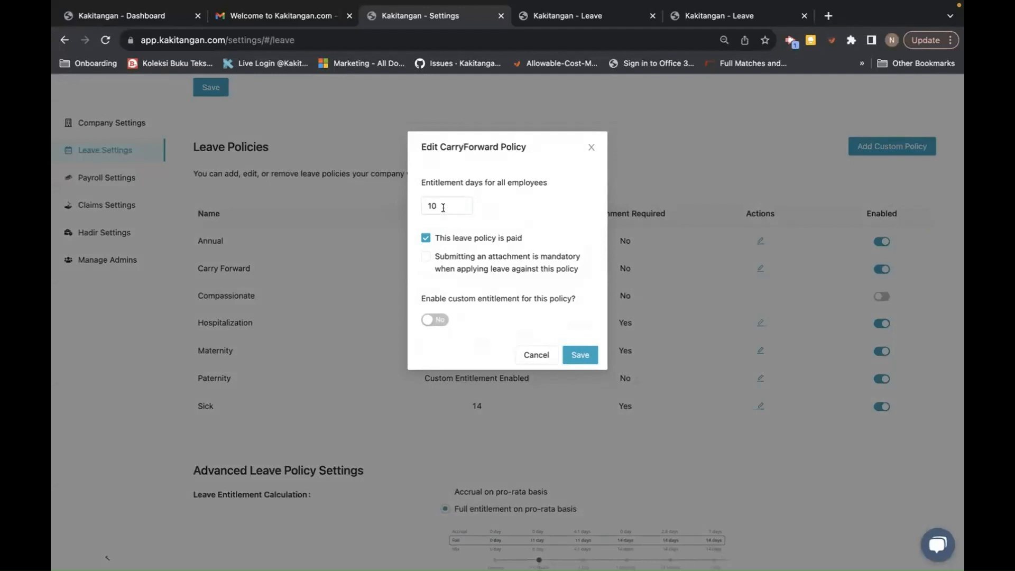
left_click(442, 207)
key("BackSpace")
key("BackSpace")
type("5")
left_click(435, 319)
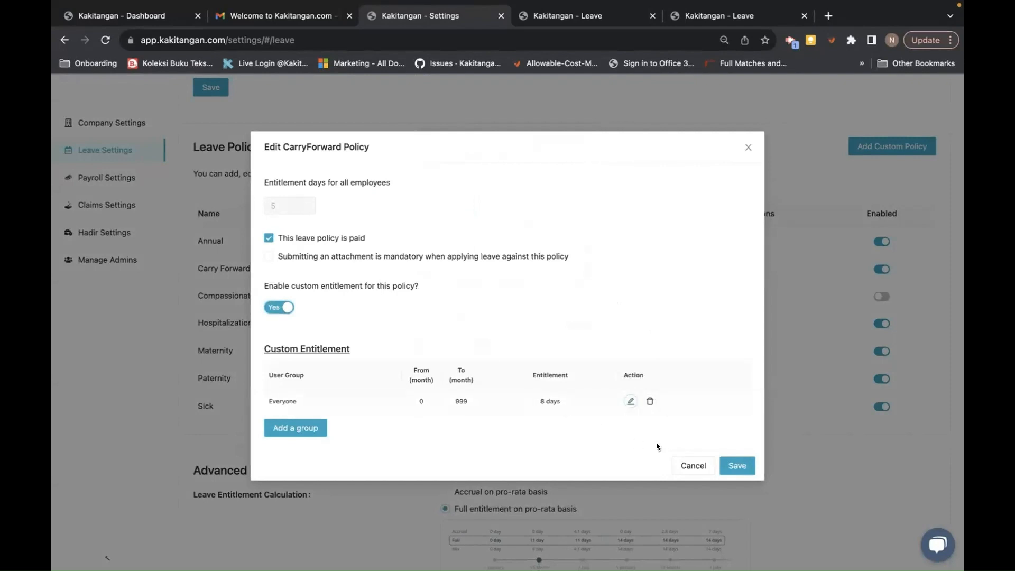
left_click(683, 466)
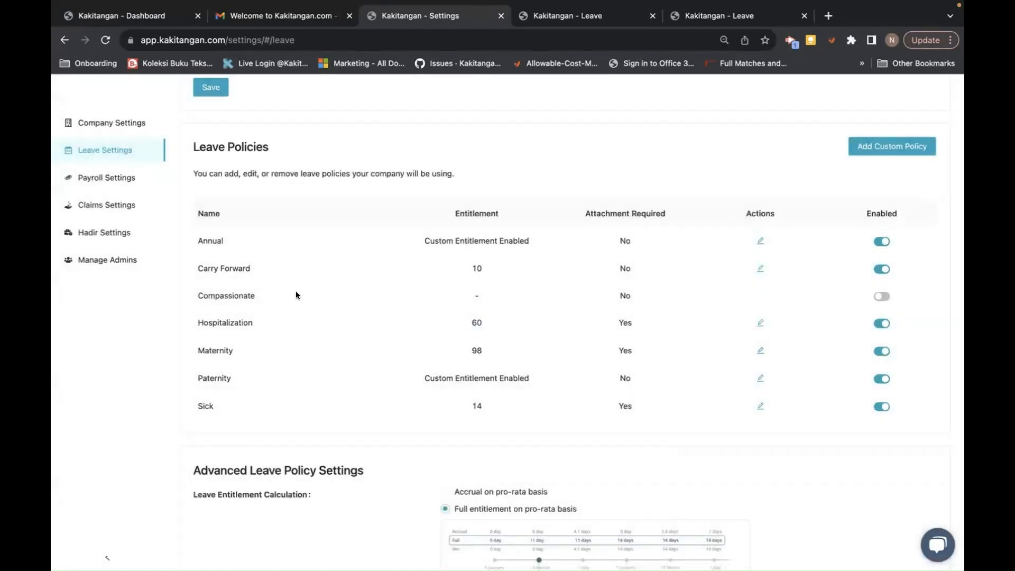
- Reopen Carry Forward, keep custom entitlement off, and save it at 5 days
left_click(758, 268)
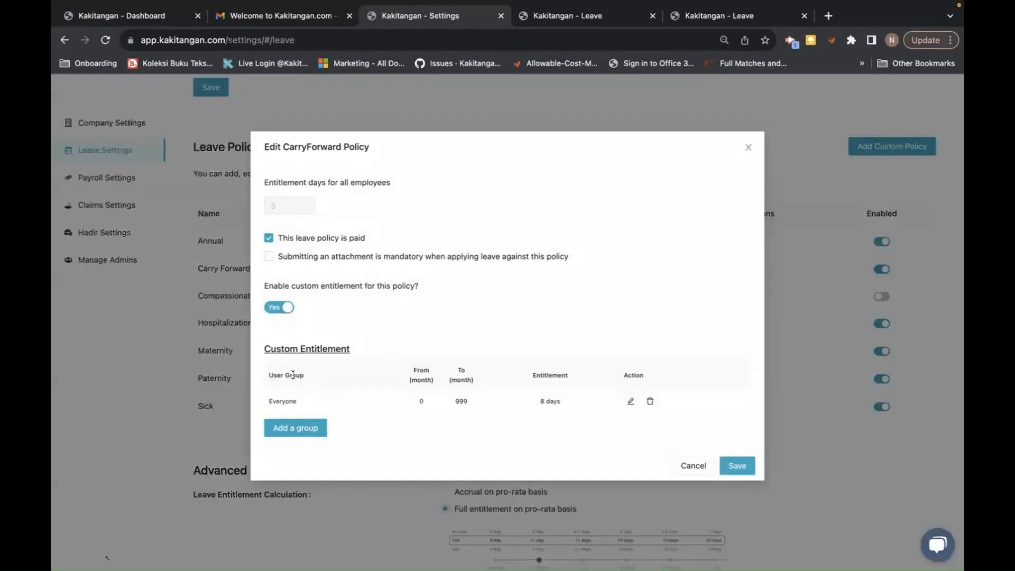
left_click(267, 308)
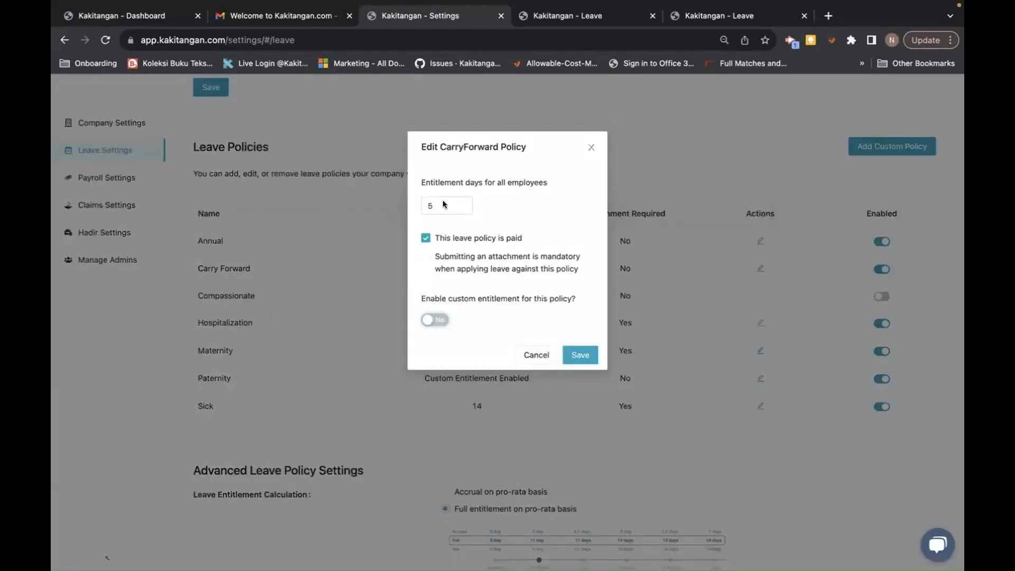
left_click(580, 353)
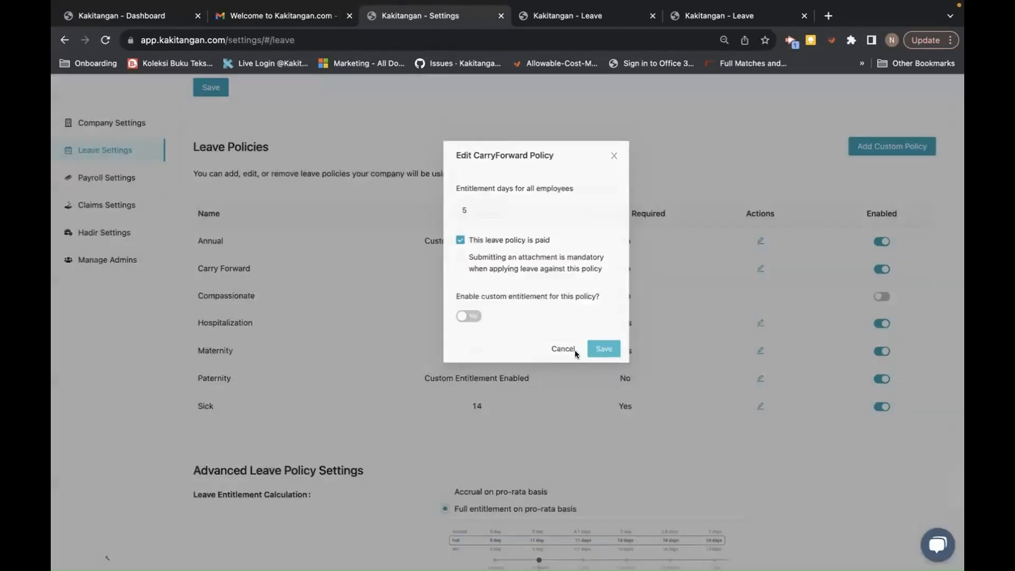
left_click(575, 353)
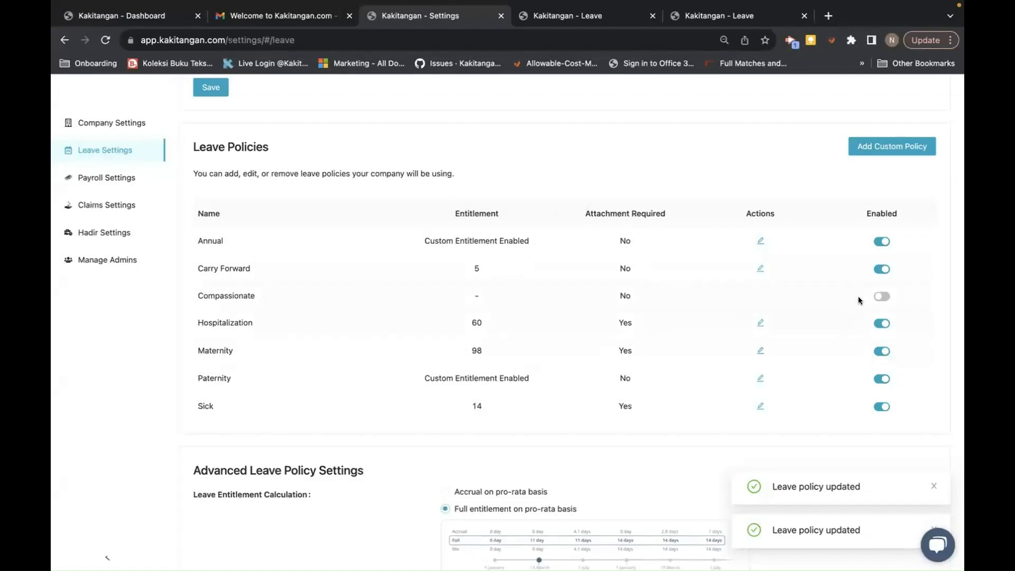
- Toggle Compassionate leave on and back off, then open the Paternity policy with its Male 7-day tier
left_click(881, 296)
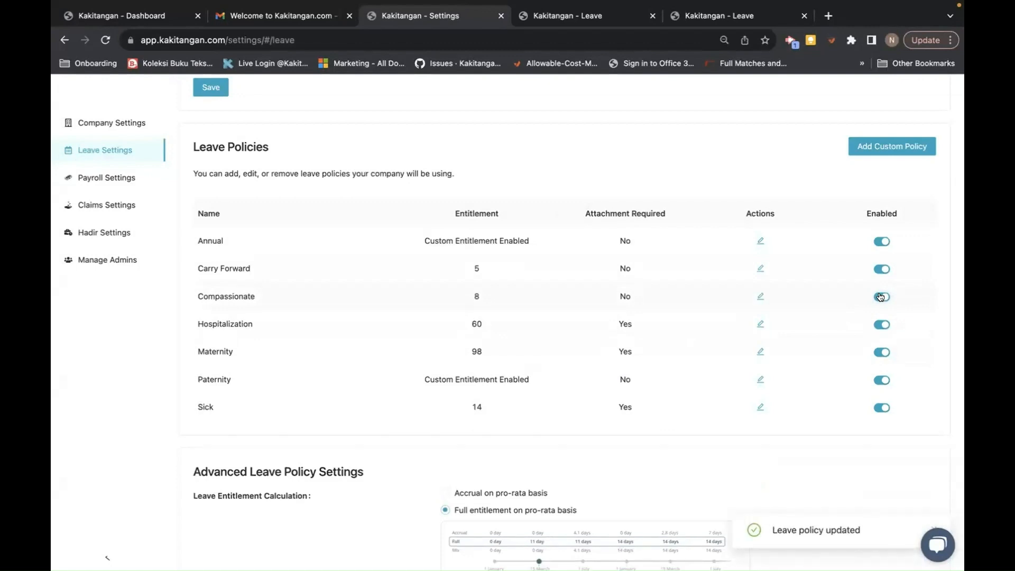
left_click(880, 297)
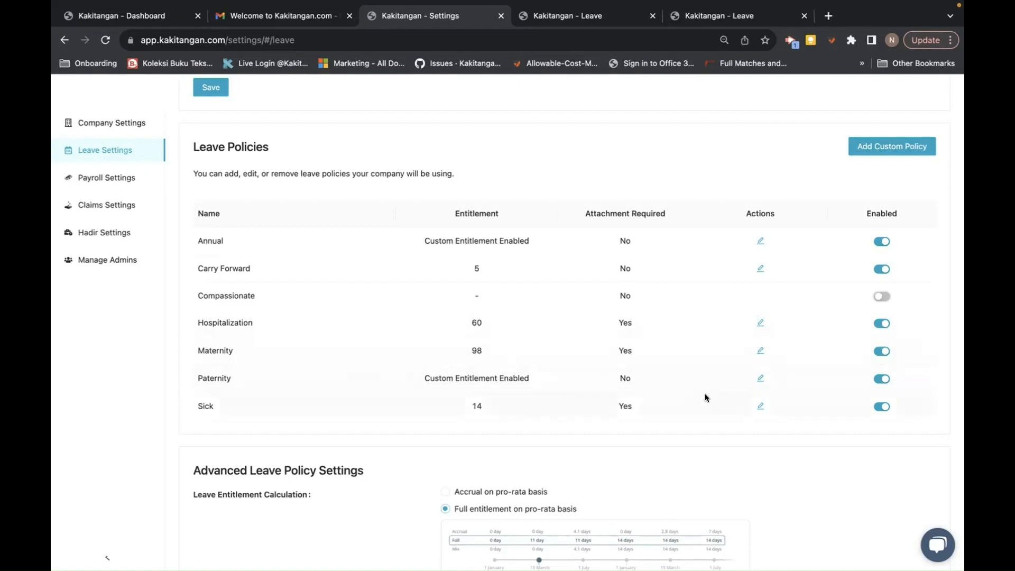
left_click(759, 377)
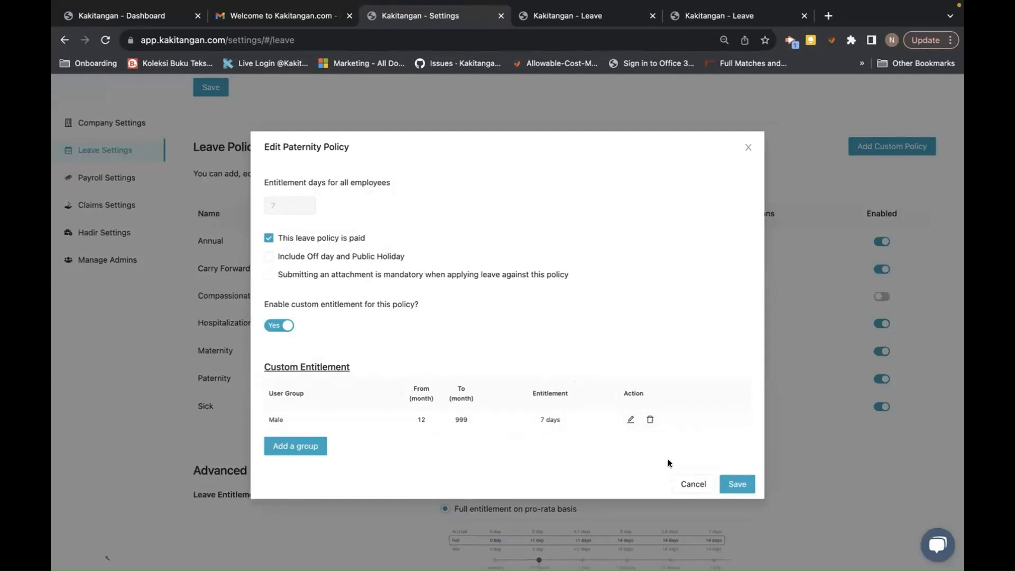
- Close Paternity, enable Sick custom entitlement, and set the Everyone tier to 0–24 months, 14 days
left_click(688, 485)
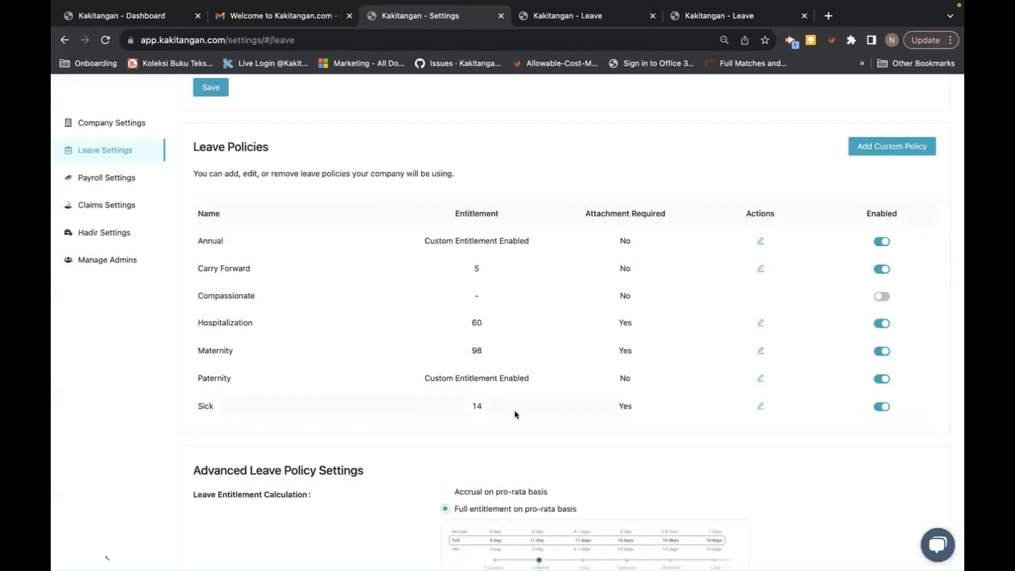
left_click(760, 406)
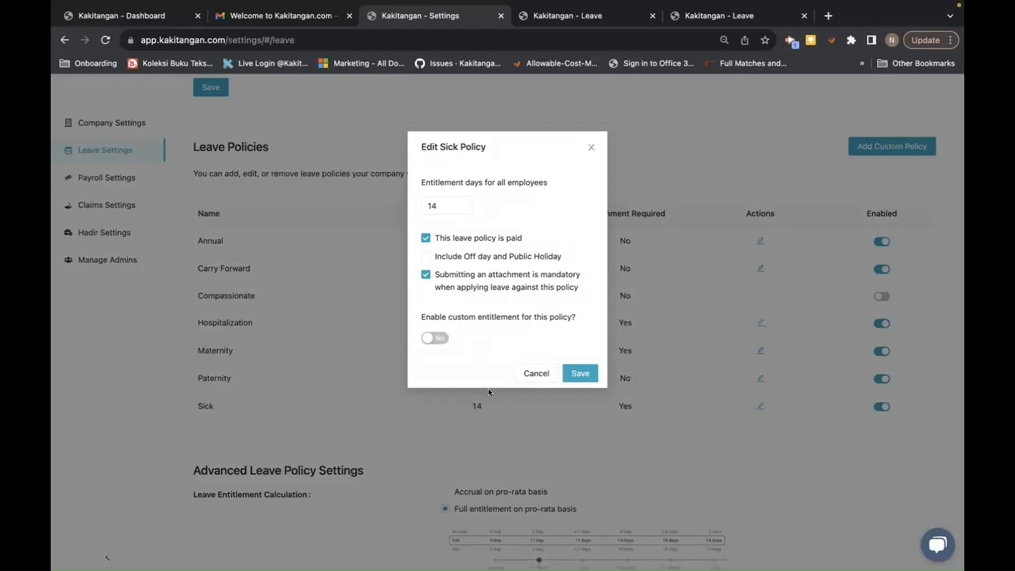
left_click(439, 338)
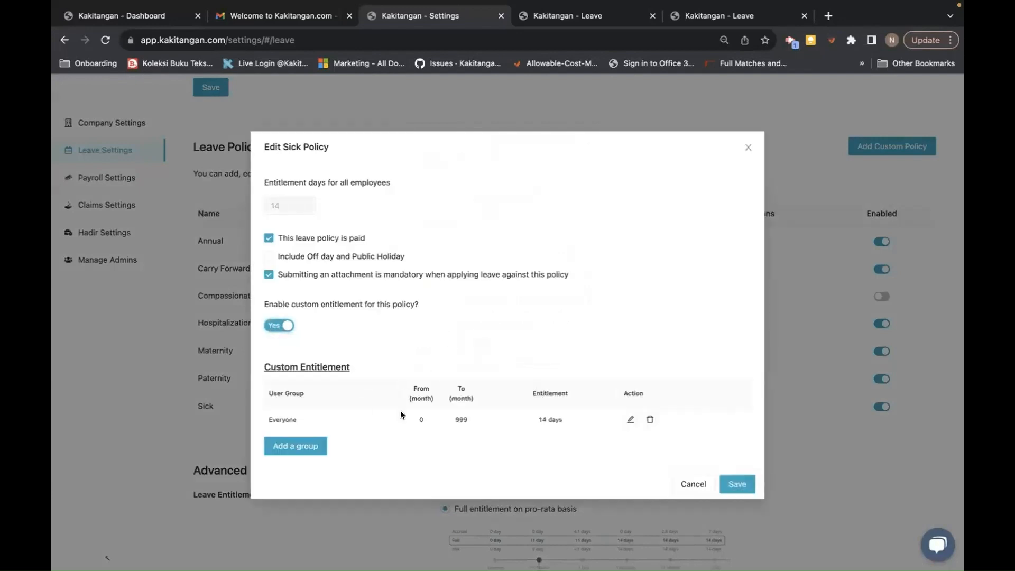
left_click(630, 419)
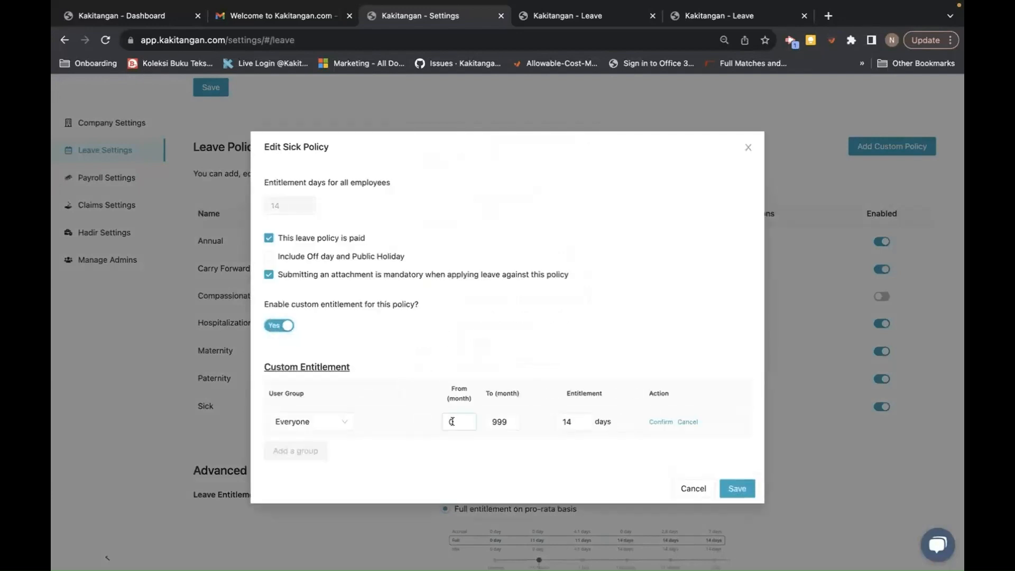
double_click(493, 421)
type("24")
left_click(655, 422)
- Add a Sick tier of 24–60 months with 18 days
left_click(309, 446)
left_click(453, 444)
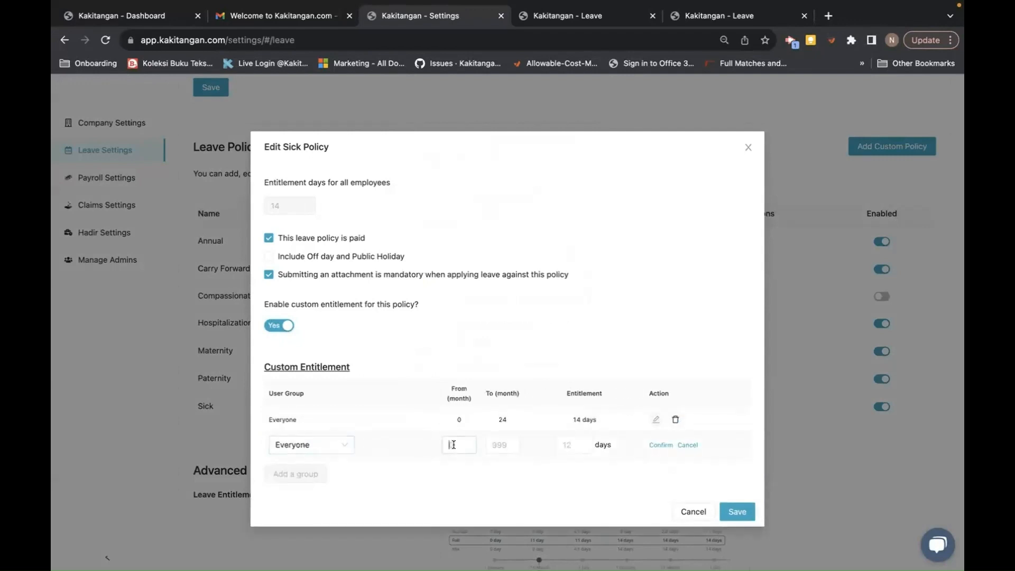
type("24")
left_click(493, 445)
type("69")
key("BackSpace")
type("0")
left_click(566, 442)
type("18")
left_click(652, 445)
- Add a Sick tier of 60–999 months with 22 days and save the policy
left_click(295, 472)
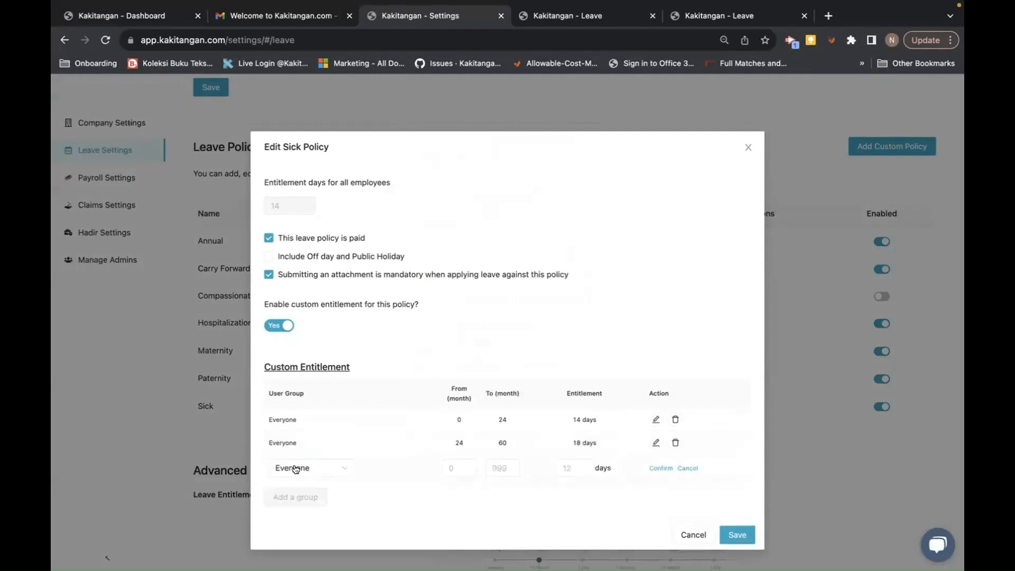
left_click(459, 465)
type("60")
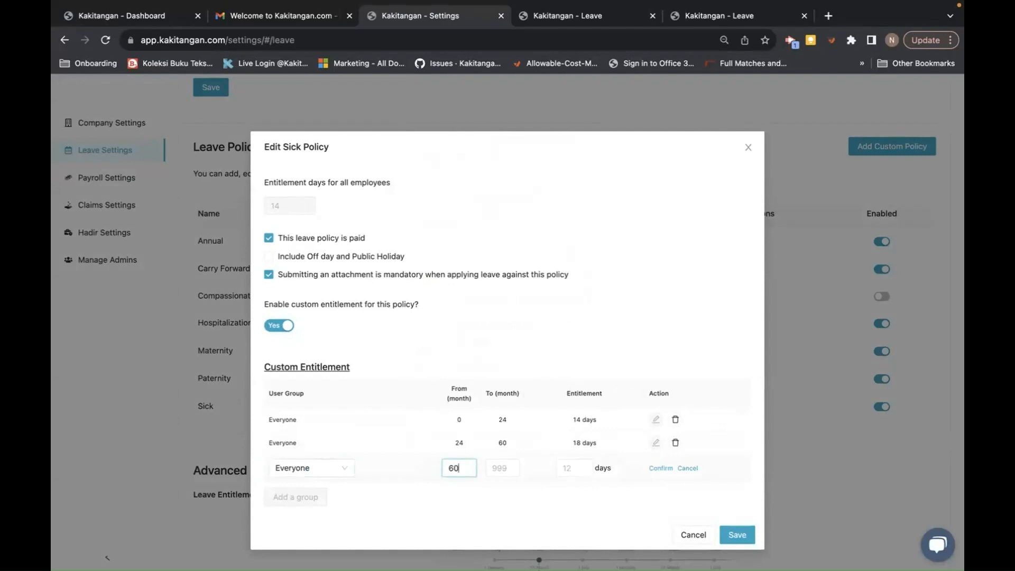
left_click(499, 467)
type("999")
left_click(563, 472)
type("22")
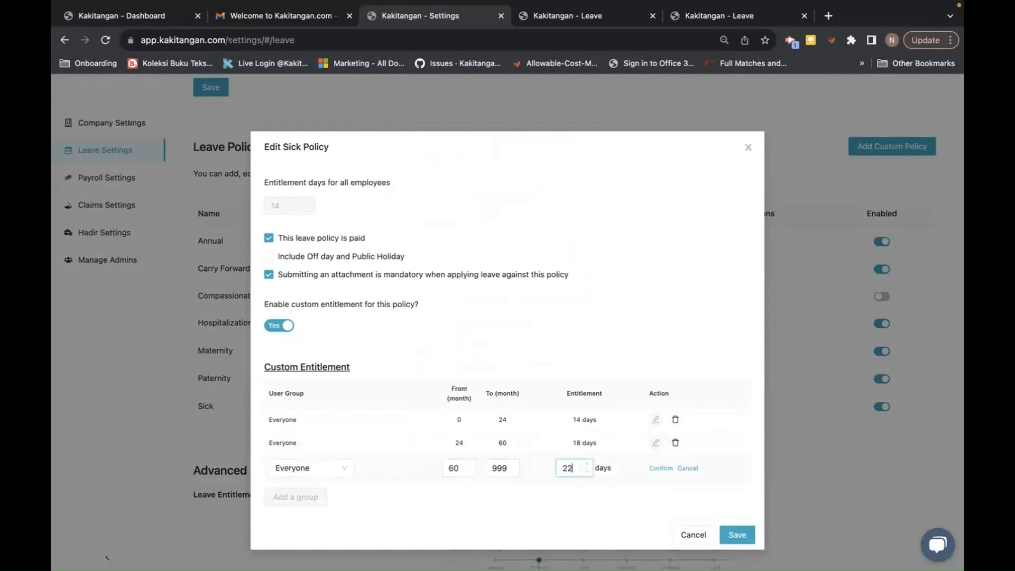
left_click(655, 468)
left_click(731, 531)
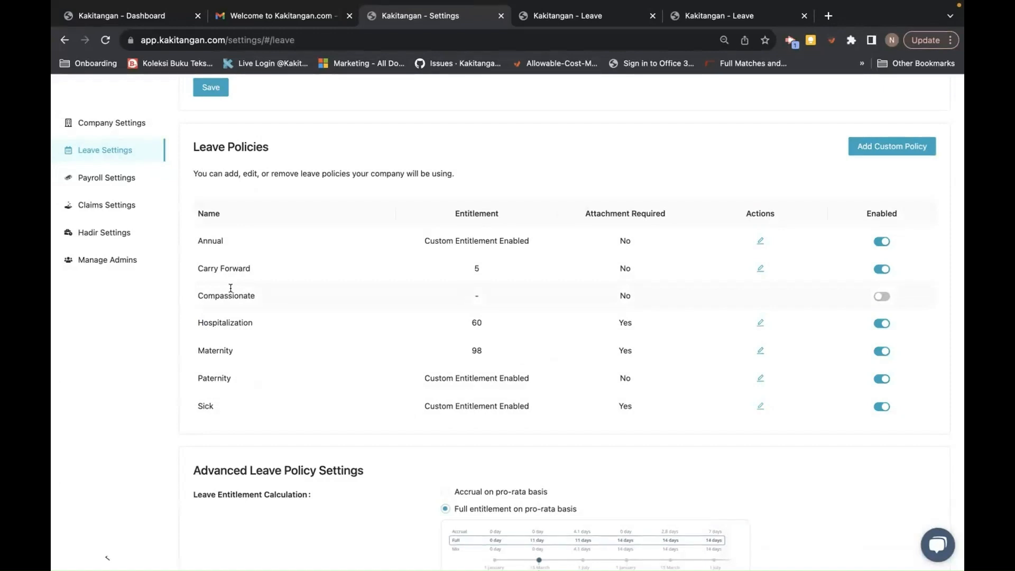
- Add and save a custom 'Marriage Leave' policy, then reopen the Sick policy editor
left_click(872, 143)
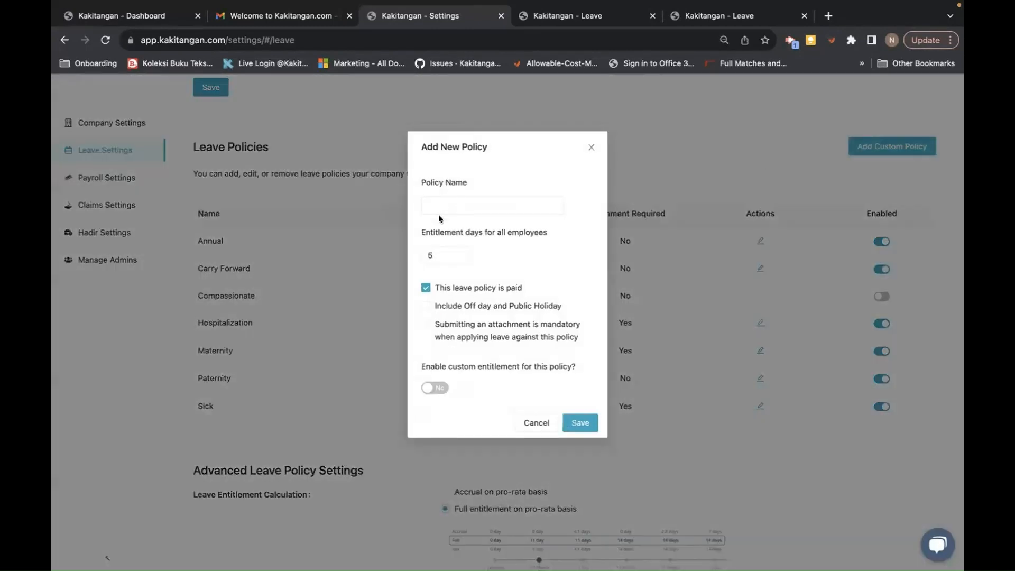
left_click(439, 205)
type("Ma")
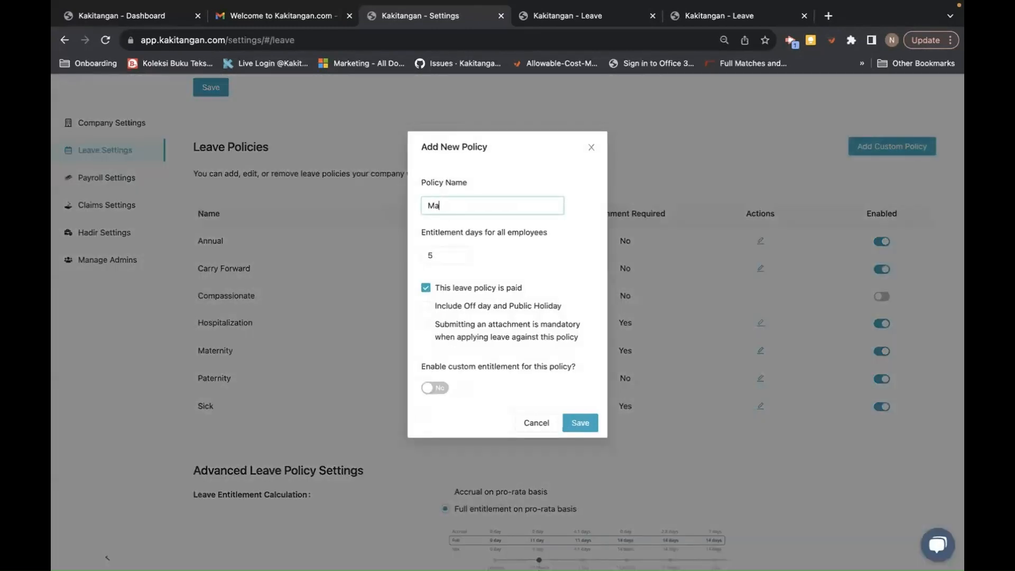
type("rriage Leave")
left_click(576, 423)
left_click(575, 426)
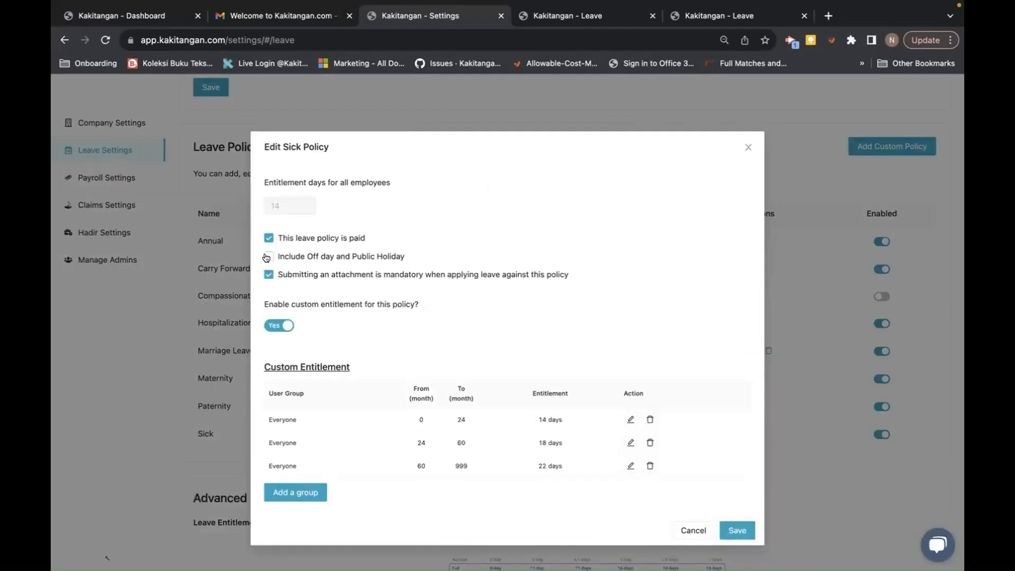
- Tick 'Include Off day and Public Holiday' for the Sick and Hospitalization leave policies, saving each
left_click(266, 257)
left_click(742, 530)
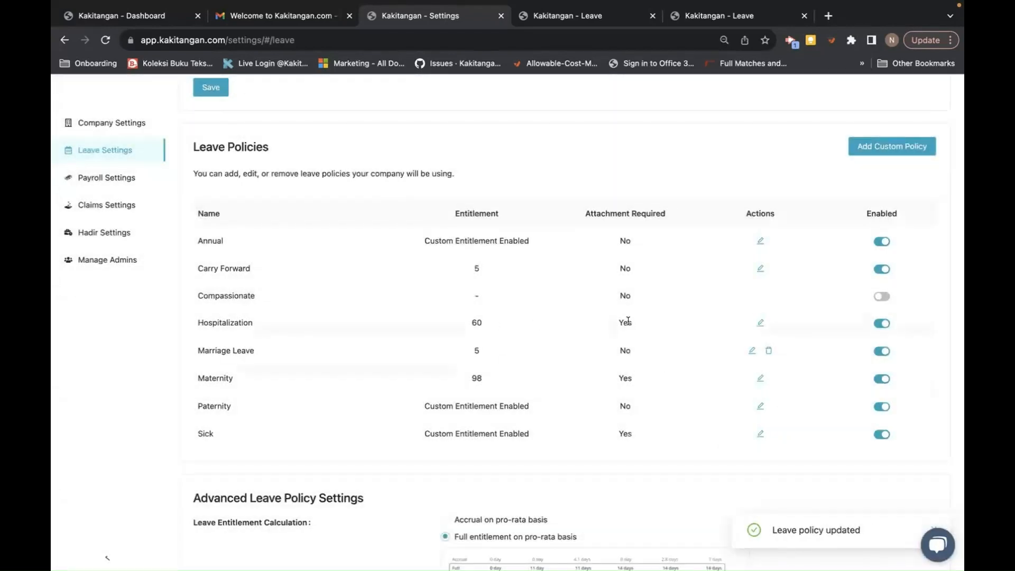
left_click(759, 323)
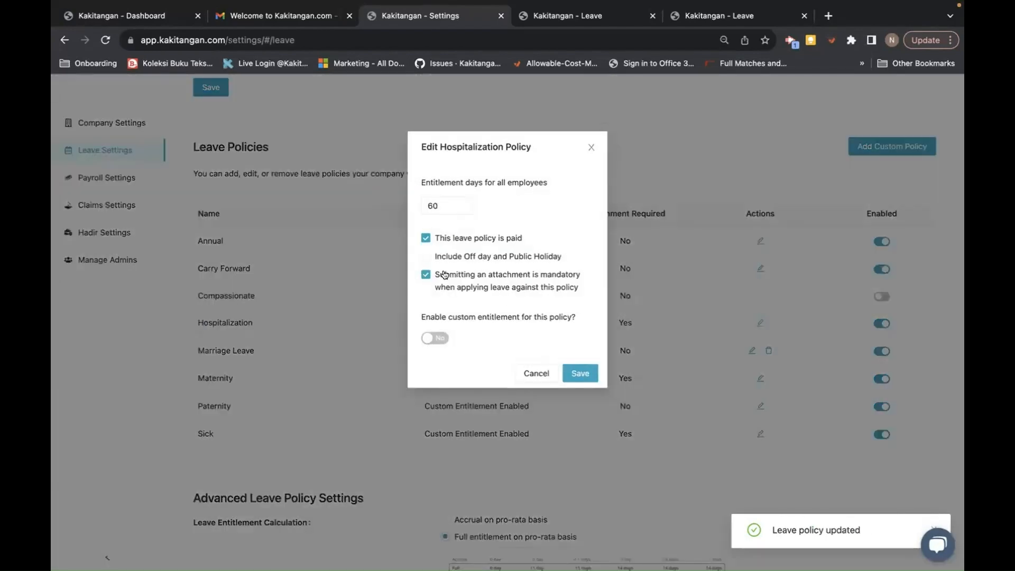
left_click(426, 256)
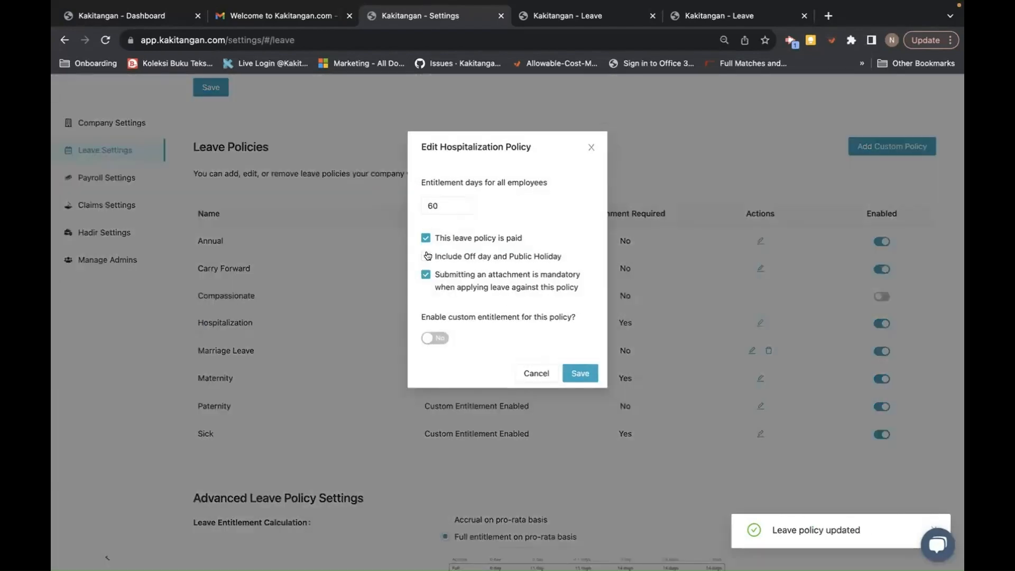
left_click(573, 373)
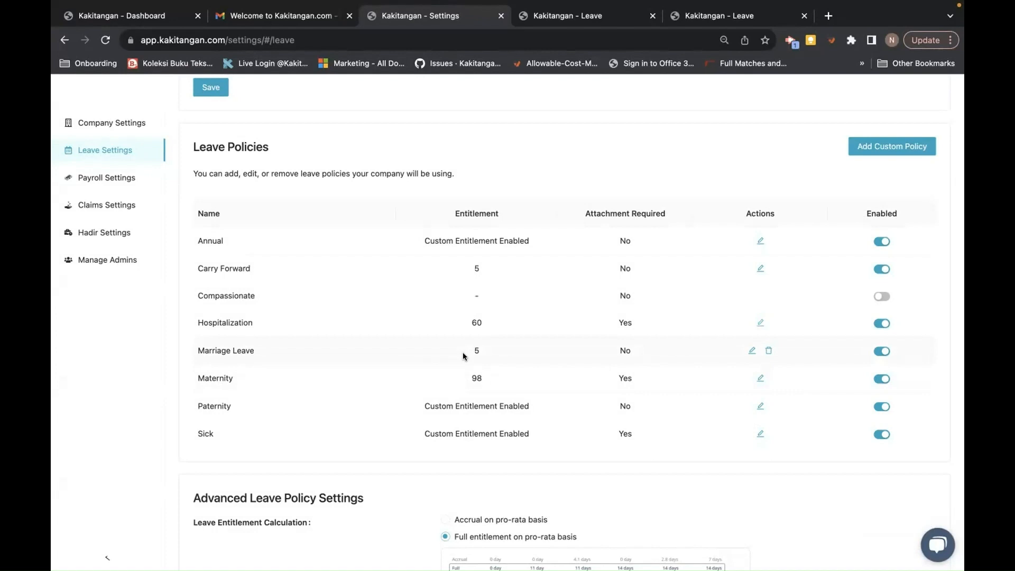
- Create the 'Unpaid Leave' custom policy with 12 entitlement days, counting off days and holidays, marked unpaid
scroll(594, 425, "down", 2)
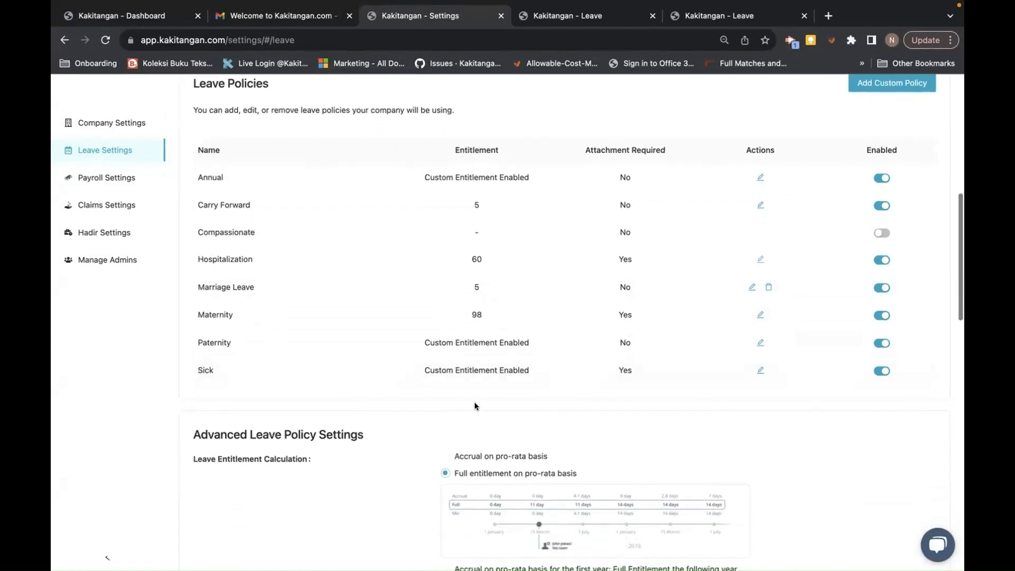
scroll(476, 407, "up", 2)
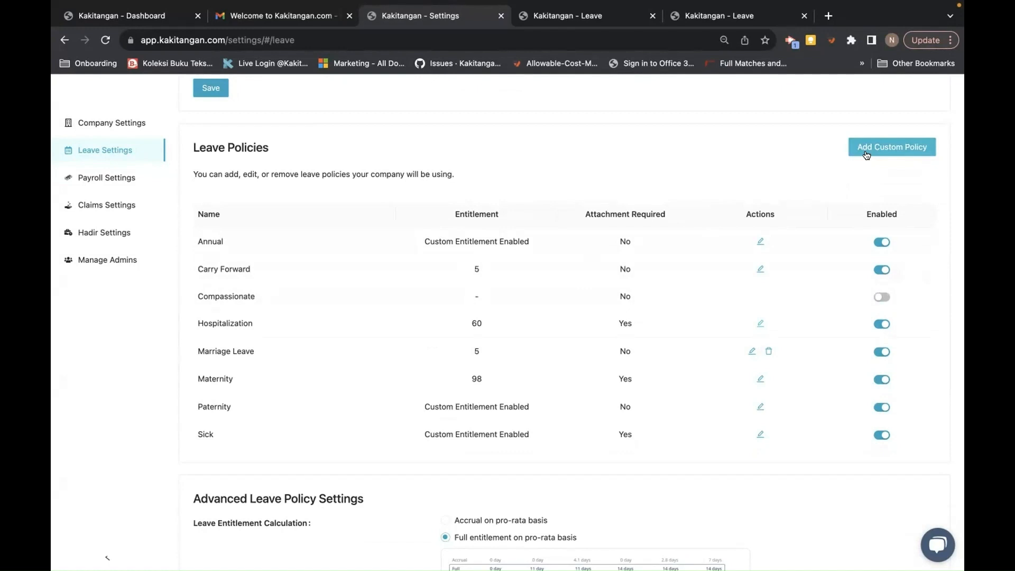
left_click(872, 144)
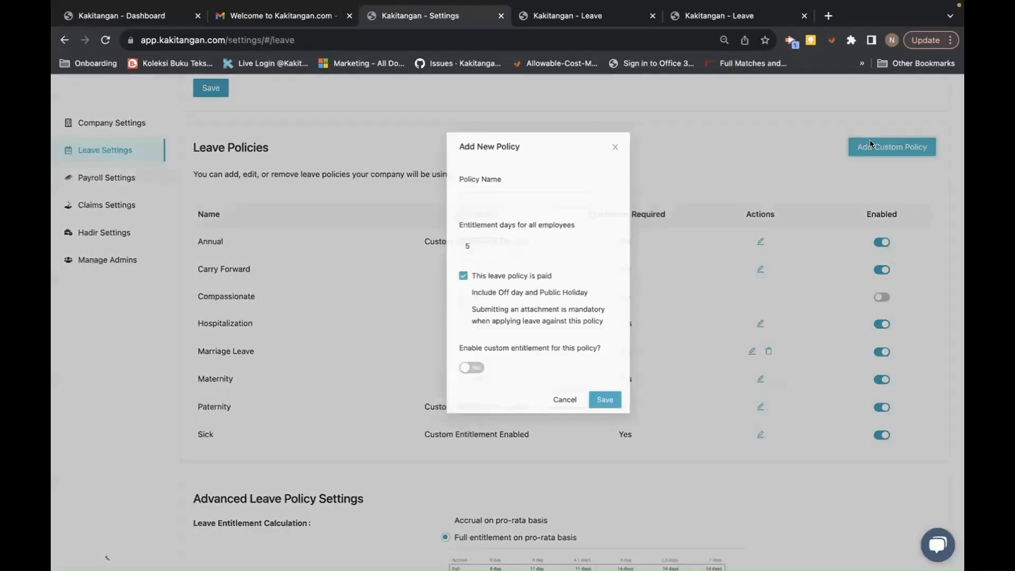
left_click(531, 202)
type("U")
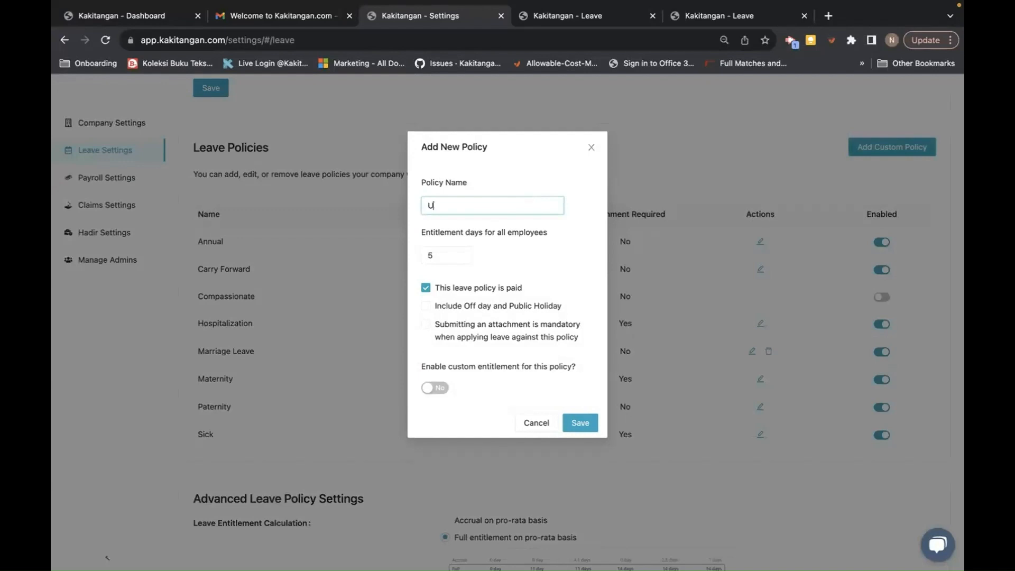
type("npaid Leave")
left_click(431, 255)
key("BackSpace")
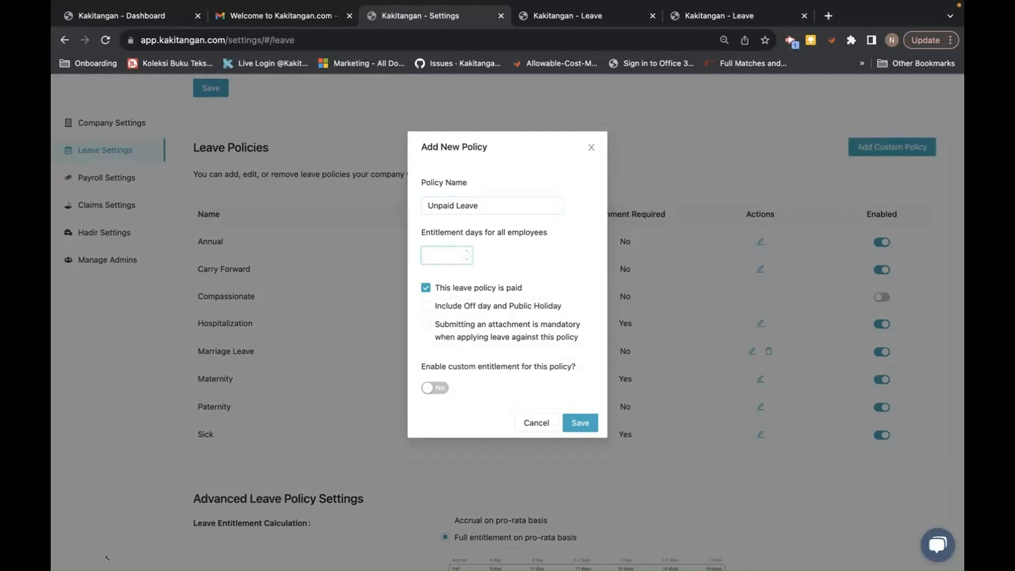
type("12")
left_click(425, 308)
left_click(481, 292)
left_click(576, 425)
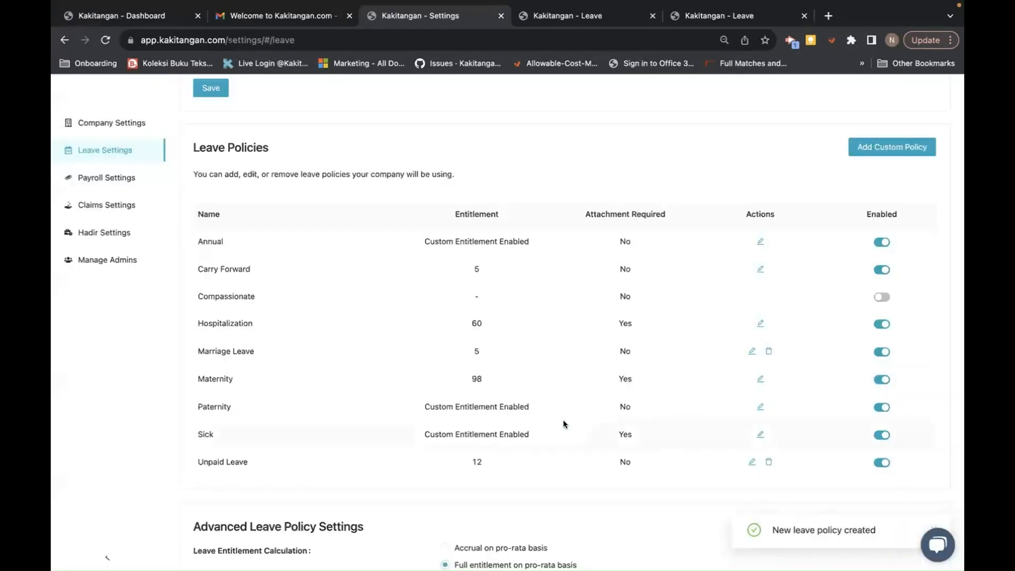
scroll(623, 430, "down", 7)
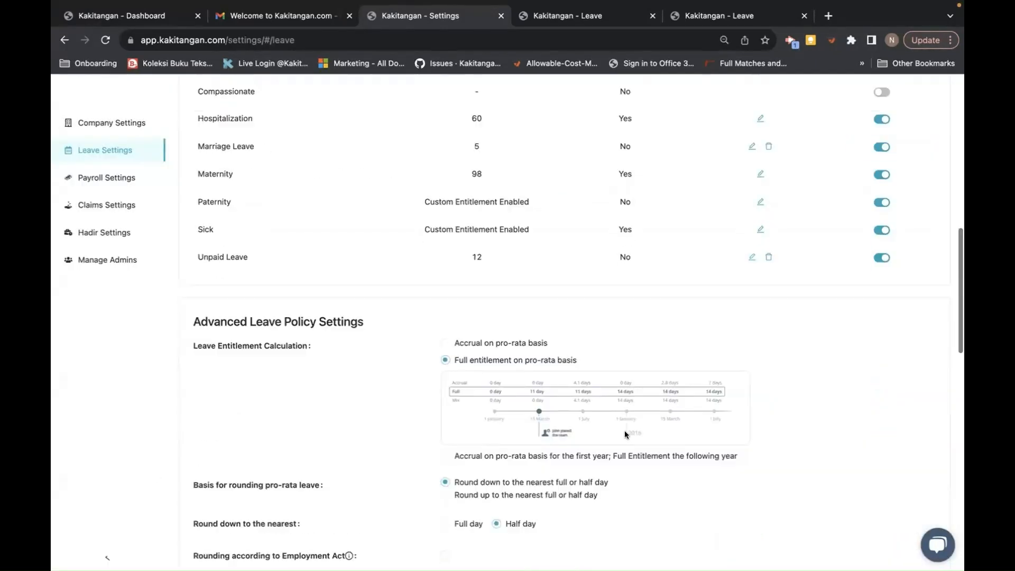
scroll(623, 432, "down", 1)
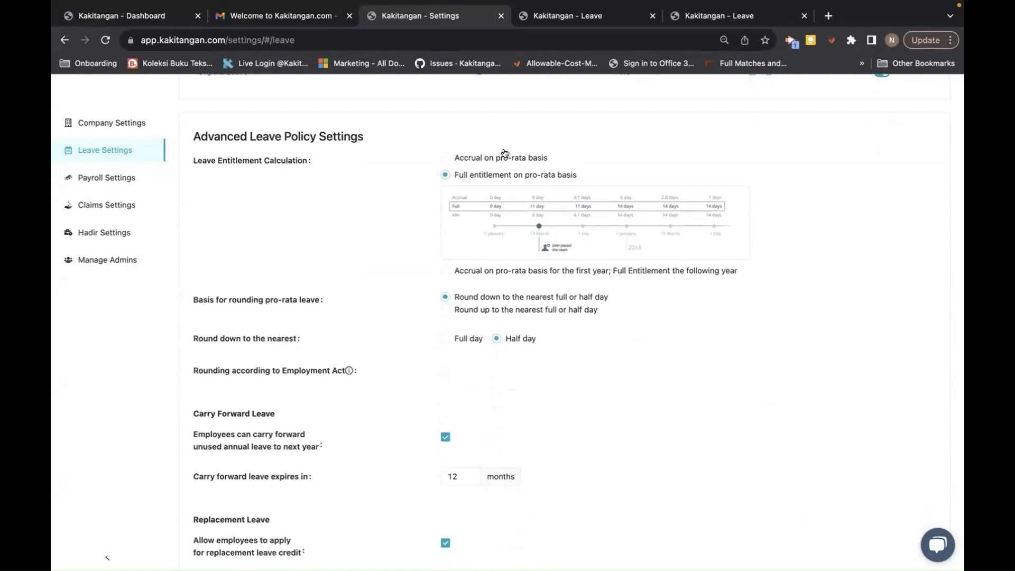
scroll(429, 175, "up", 7)
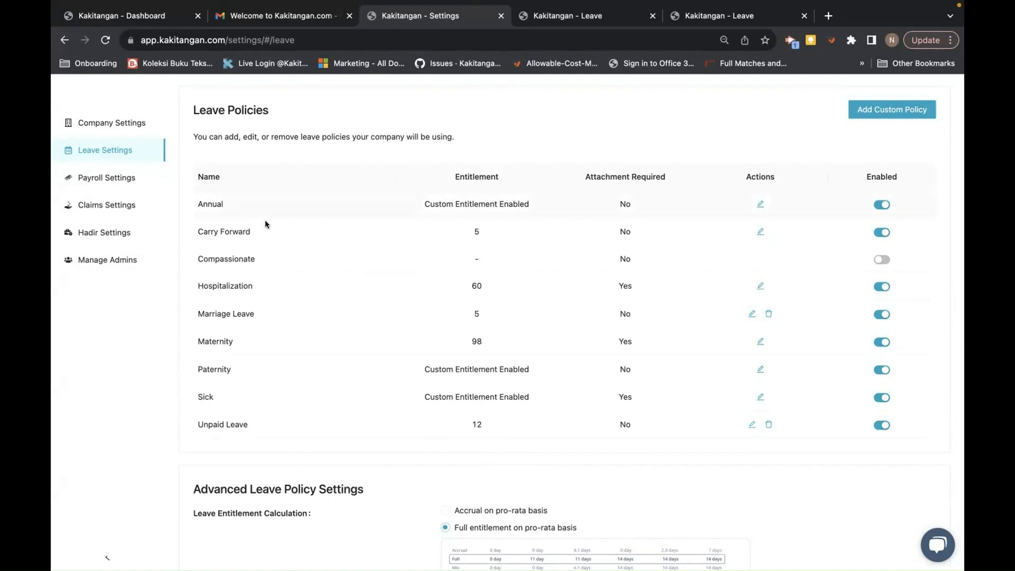
scroll(341, 429, "down", 4)
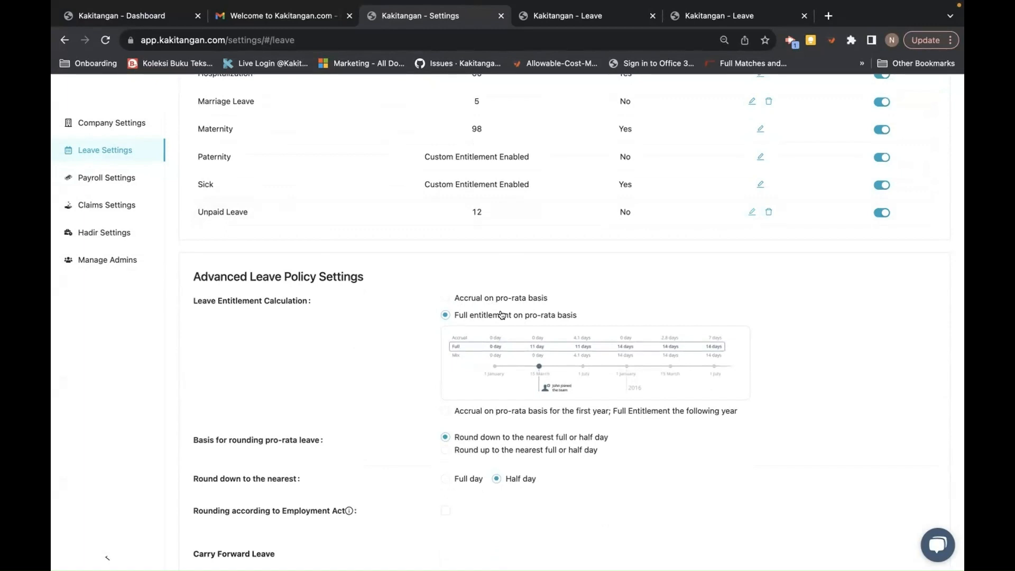
scroll(501, 315, "up", 2)
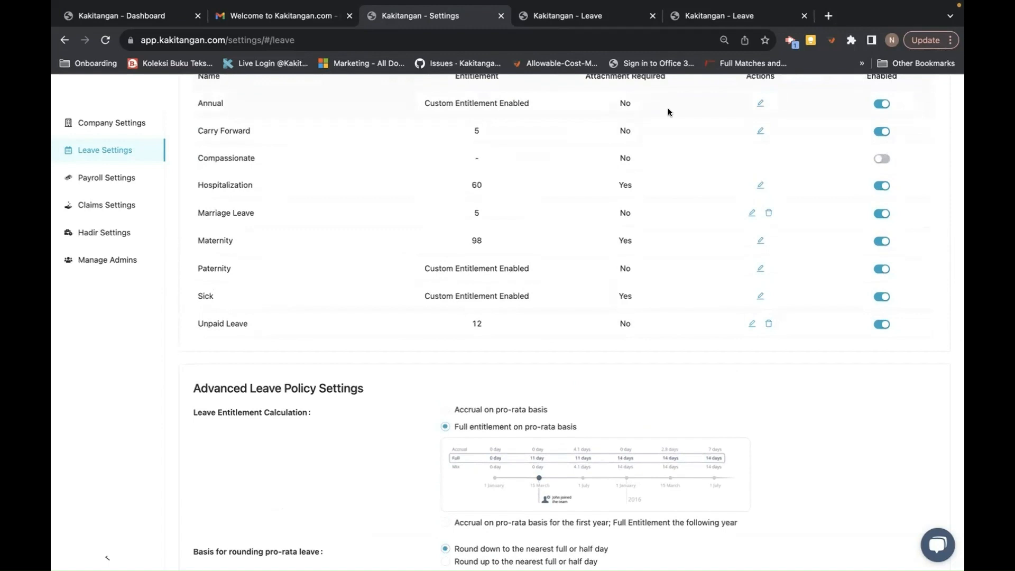
scroll(481, 250, "down", 2)
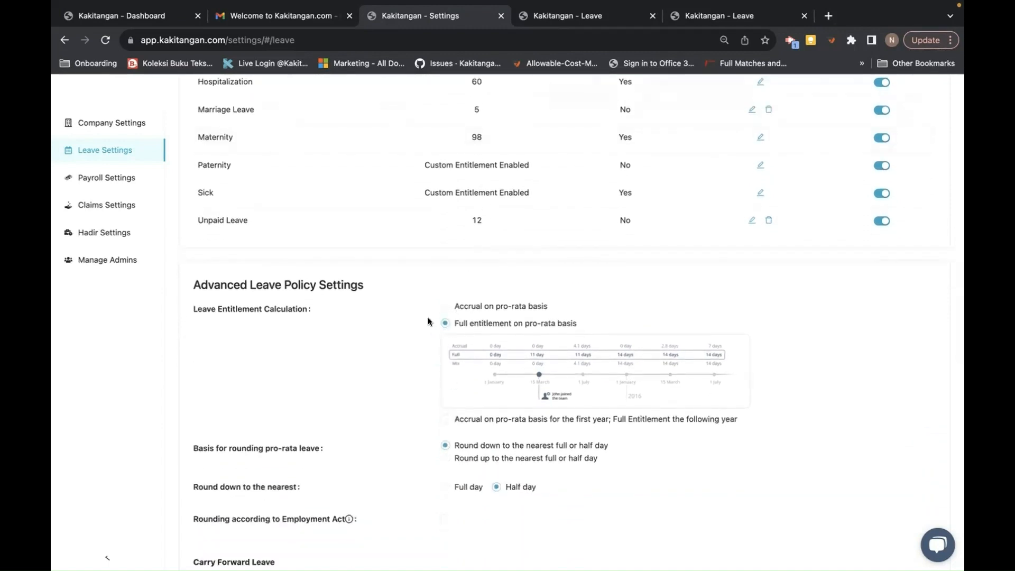
scroll(372, 381, "down", 2)
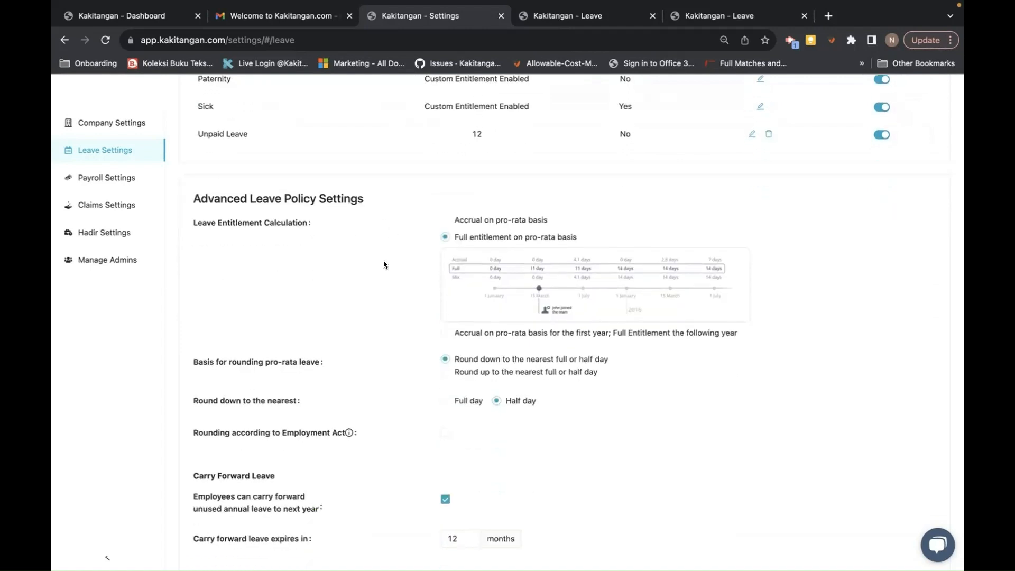
scroll(317, 293, "down", 1)
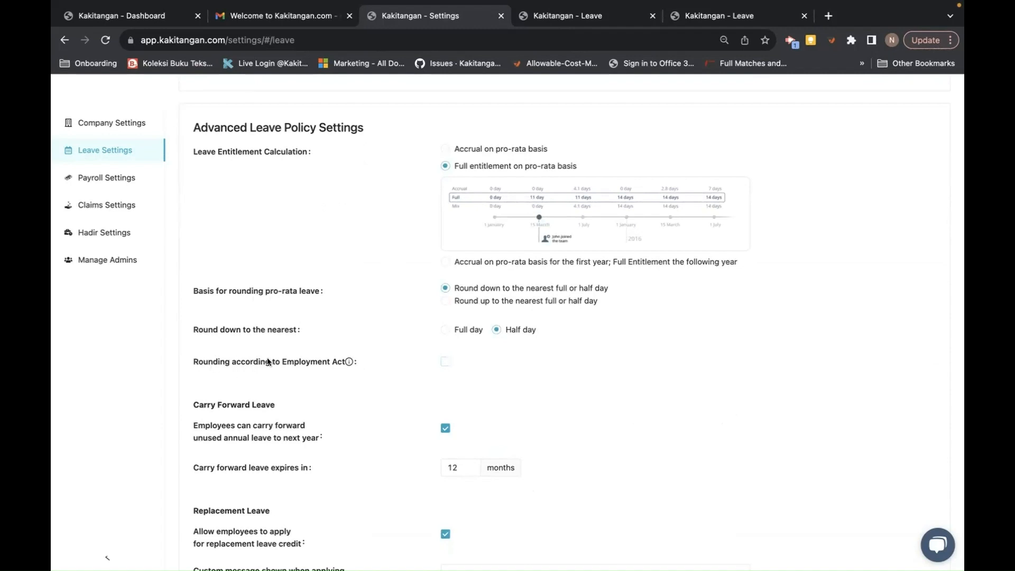
- Round pro-rata leave down to full days, with 'Rounding according to Employment Act' ticked
left_click(443, 362)
left_click(443, 362)
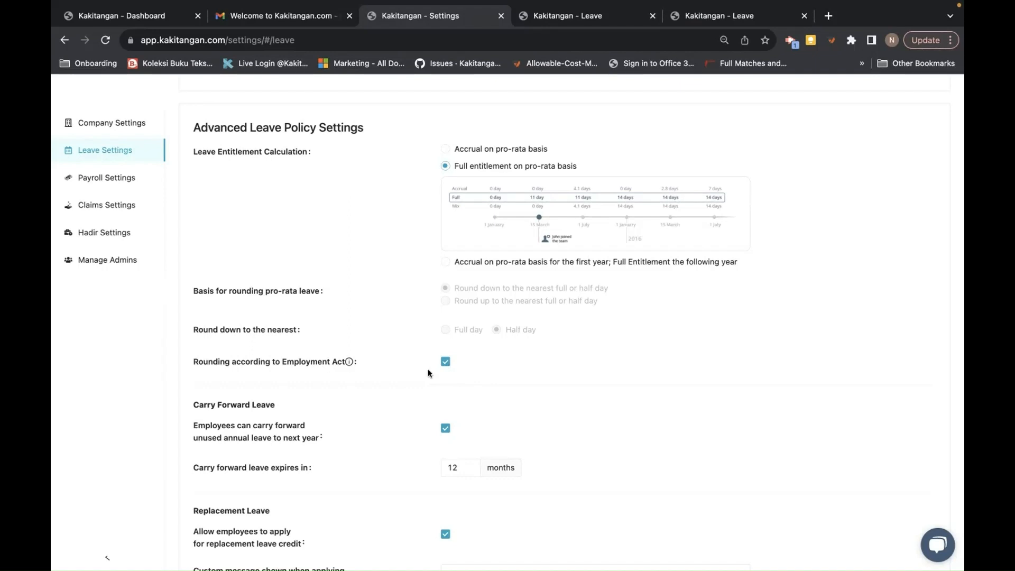
left_click(442, 364)
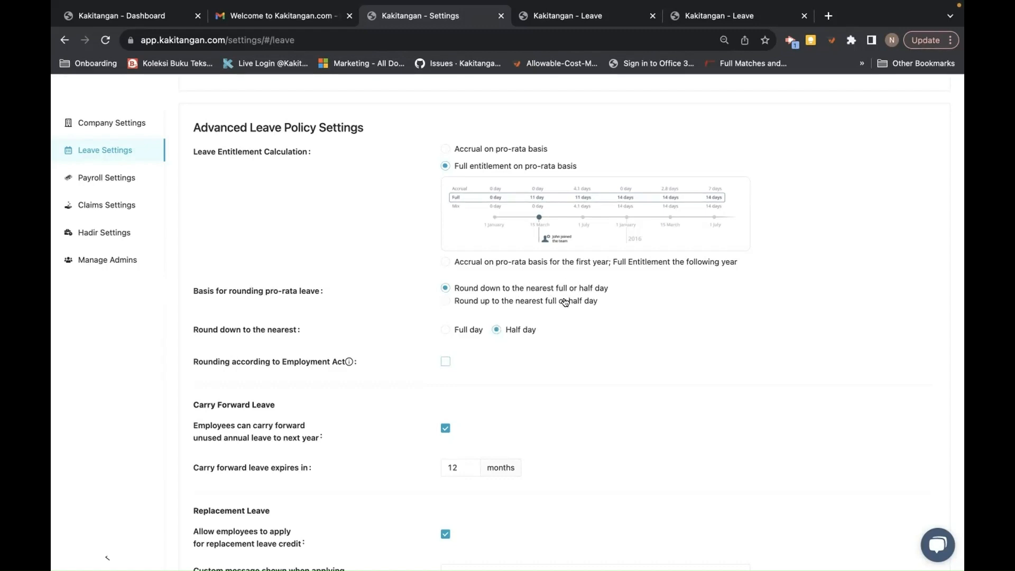
left_click(445, 329)
left_click(445, 363)
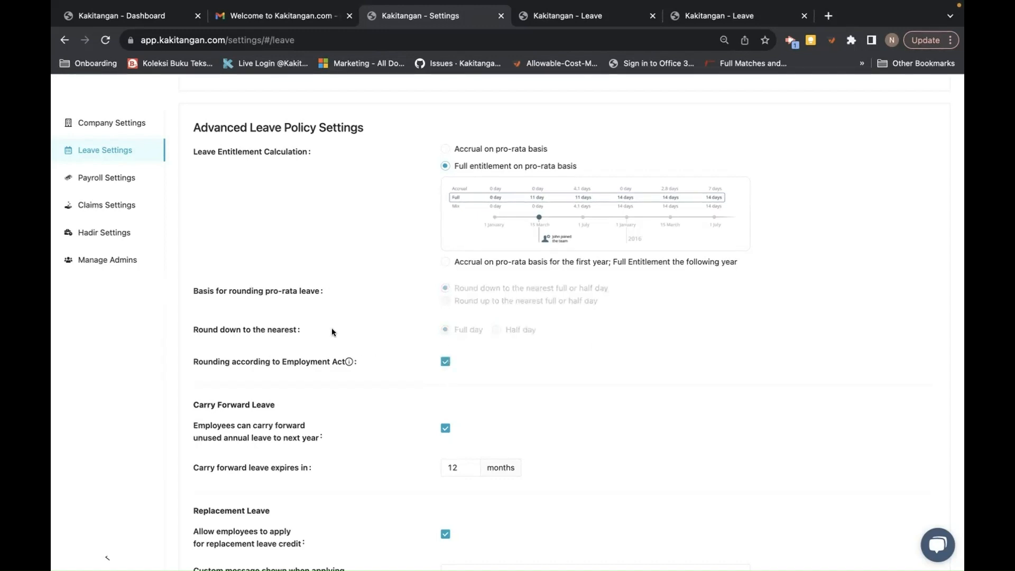
- Set carry-forward leave to expire after 12 months
scroll(521, 369, "down", 2)
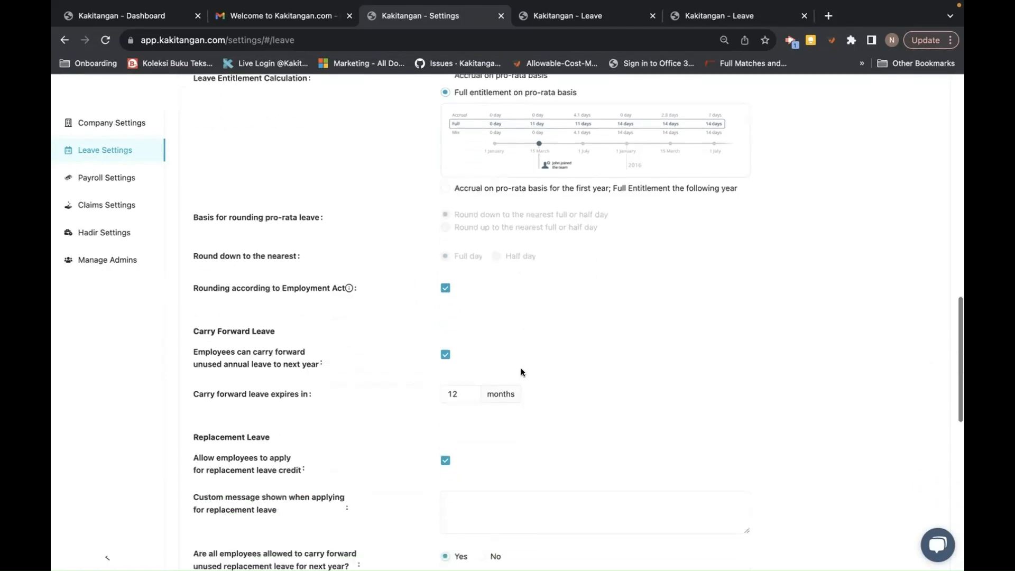
scroll(521, 372, "down", 2)
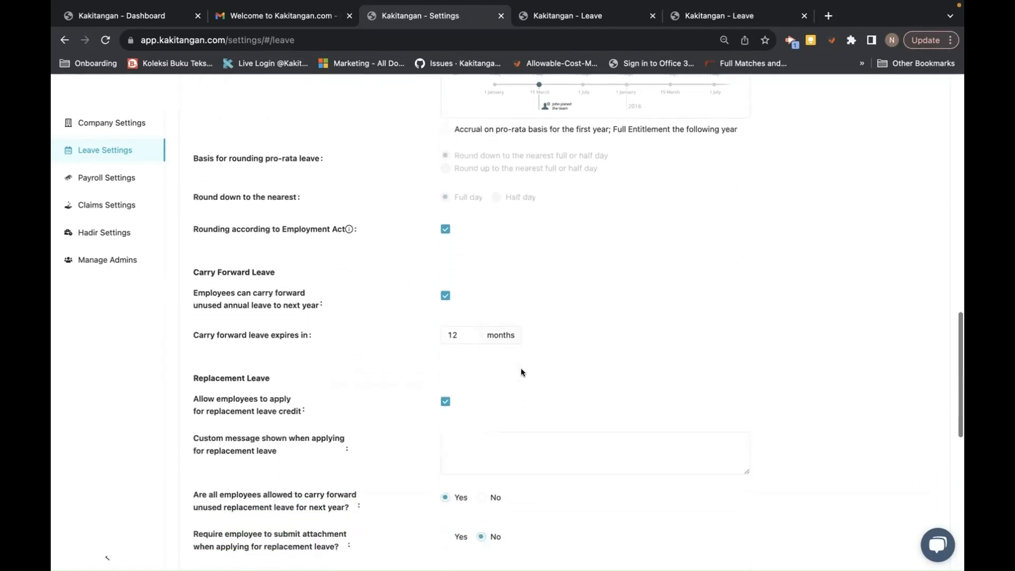
scroll(323, 252, "up", 5)
scroll(324, 251, "up", 5)
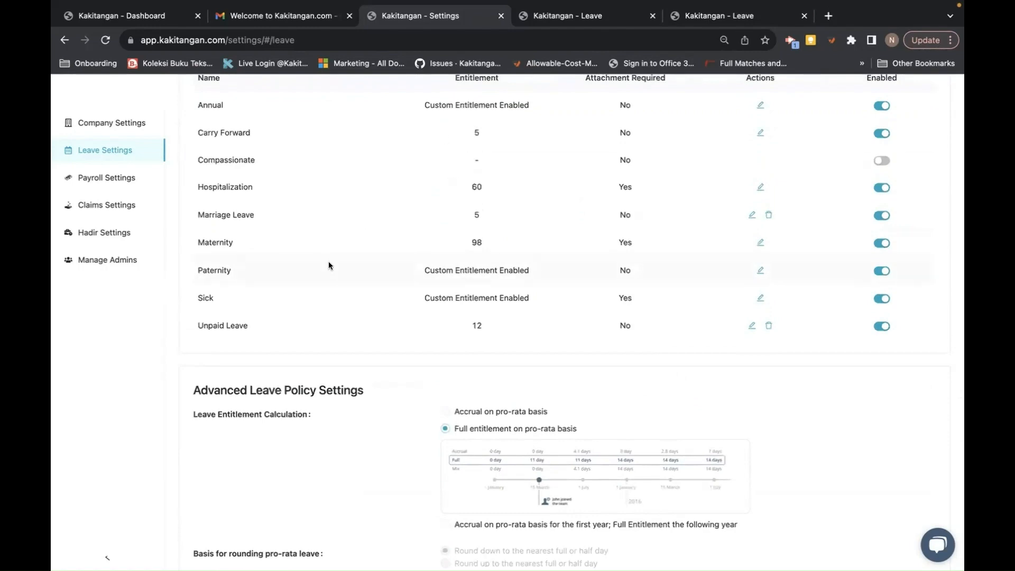
scroll(328, 261, "down", 8)
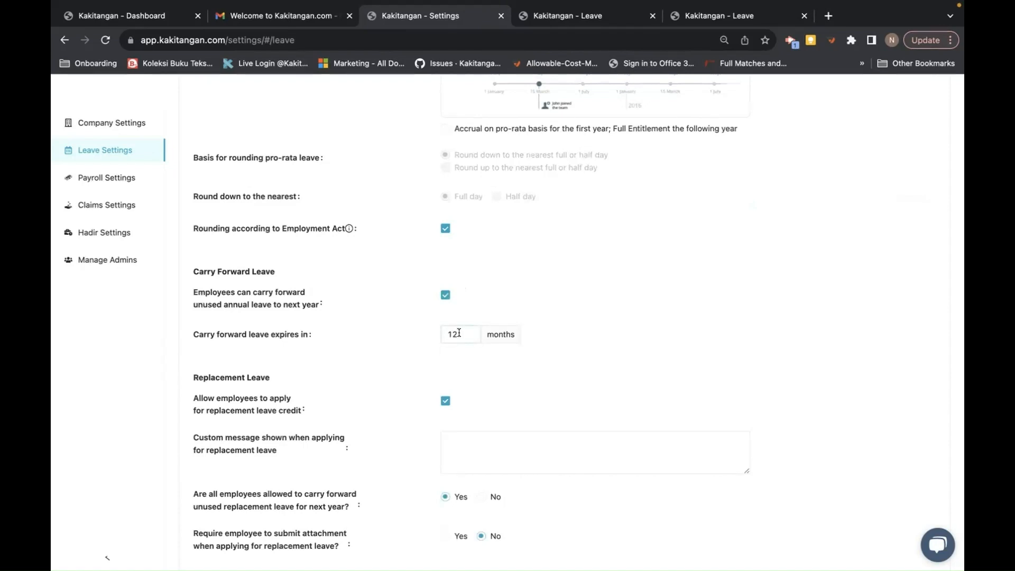
left_click_drag(460, 334, 438, 332)
key("BackSpace")
type("12")
left_click(569, 358)
scroll(285, 327, "down", 3)
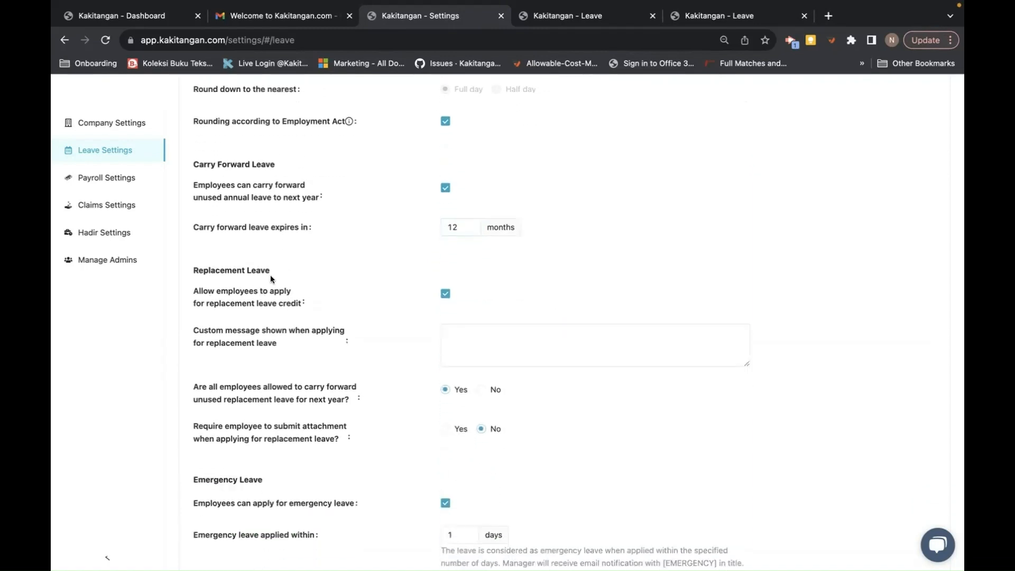
scroll(310, 308, "up", 1)
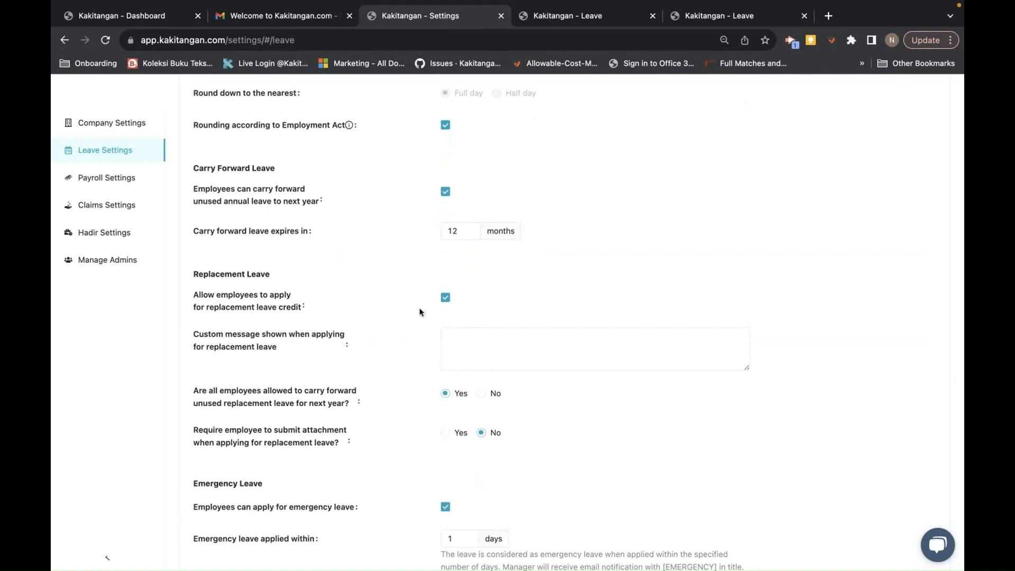
scroll(388, 331, "down", 2)
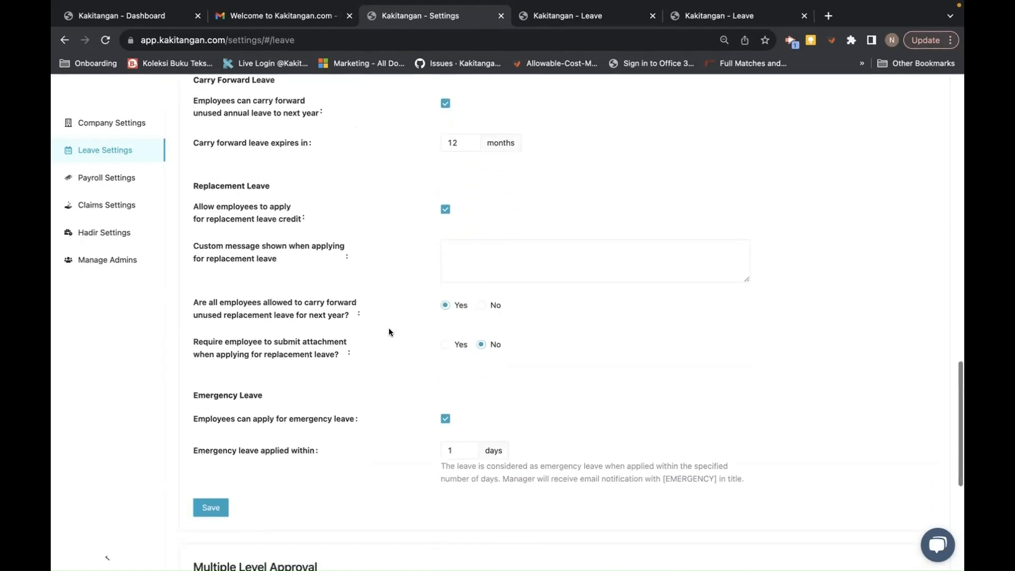
scroll(307, 410, "down", 2)
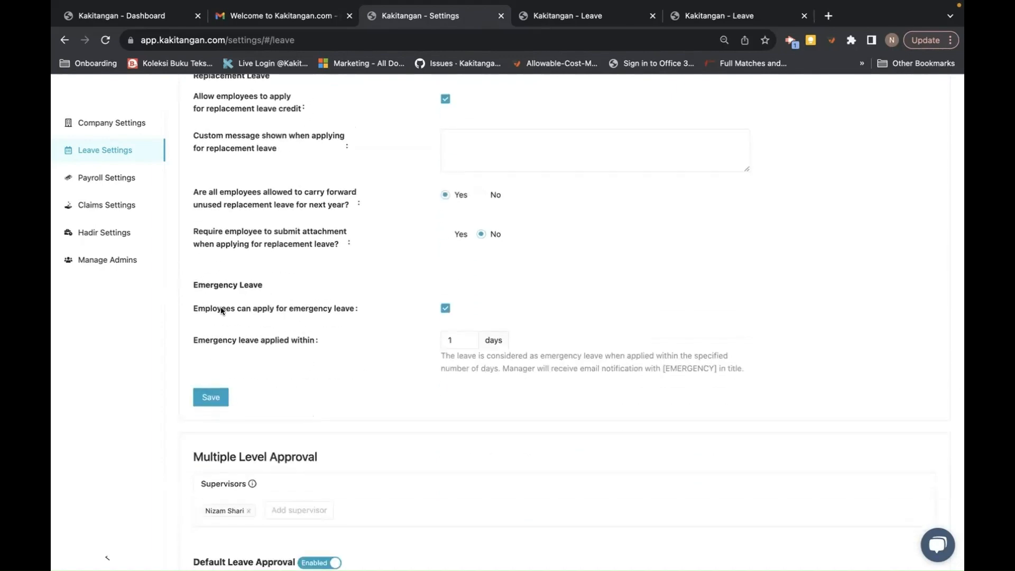
scroll(305, 296, "up", 7)
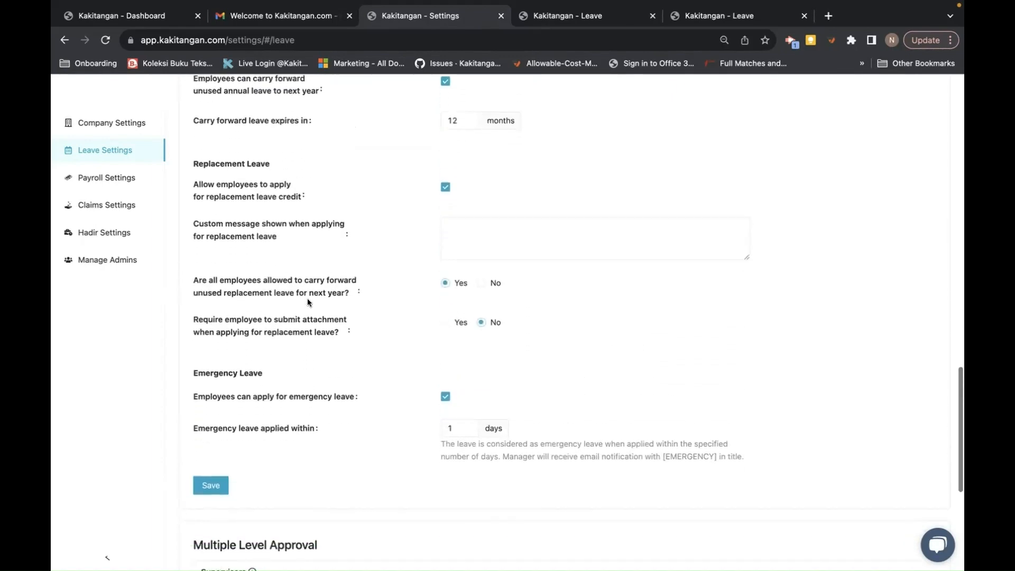
scroll(308, 302, "up", 8)
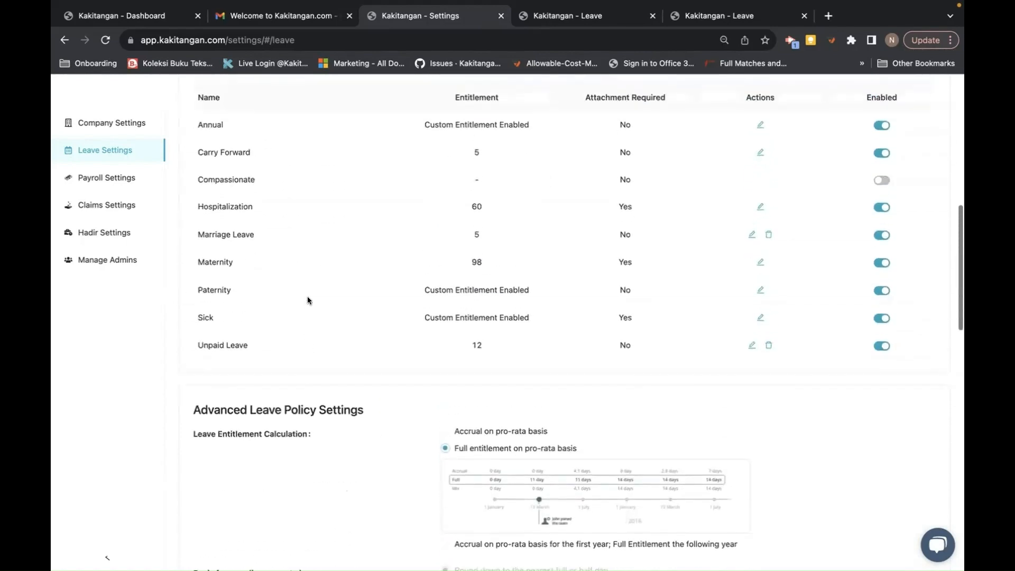
scroll(271, 309, "down", 13)
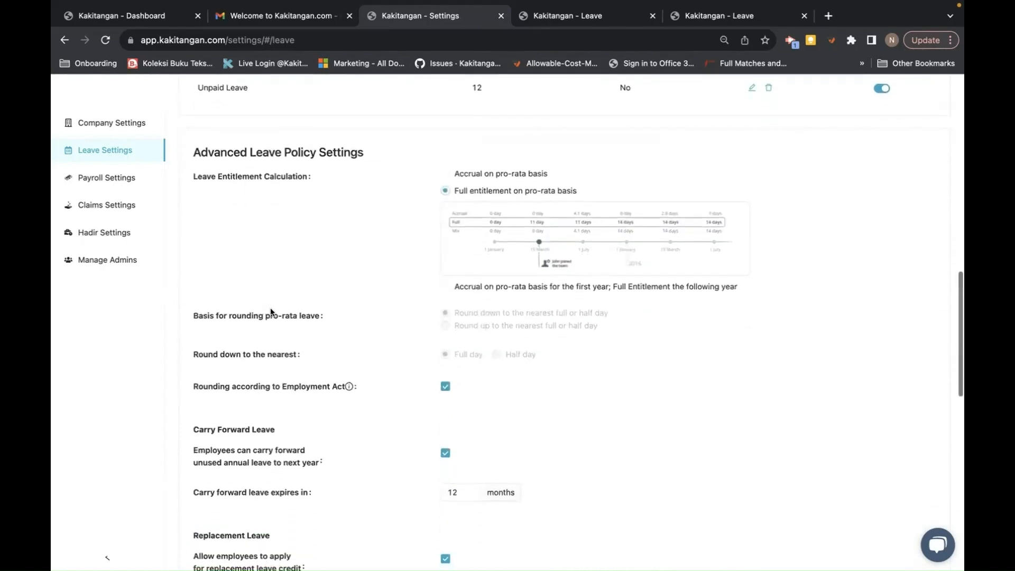
scroll(271, 308, "down", 1)
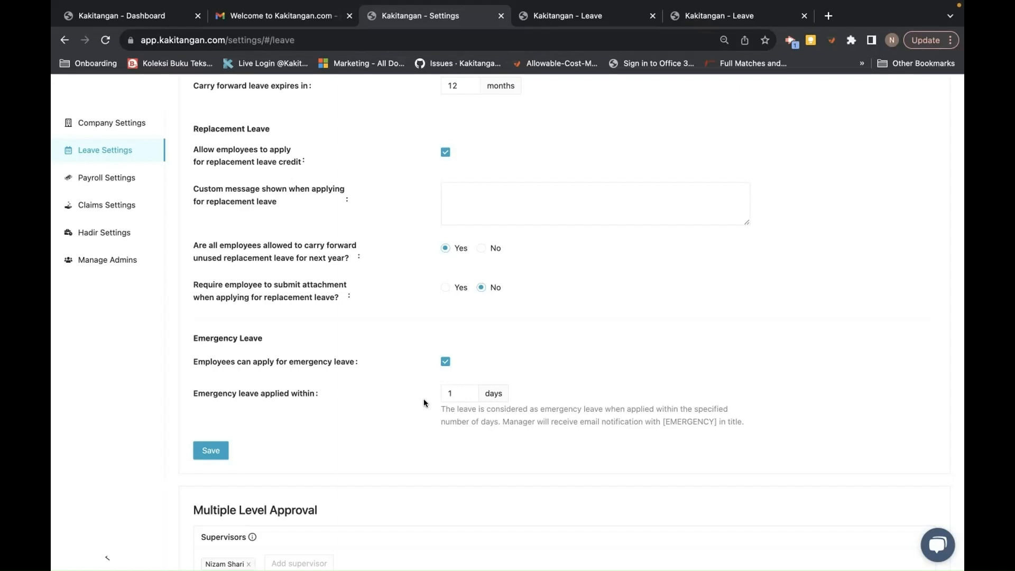
scroll(424, 403, "up", 15)
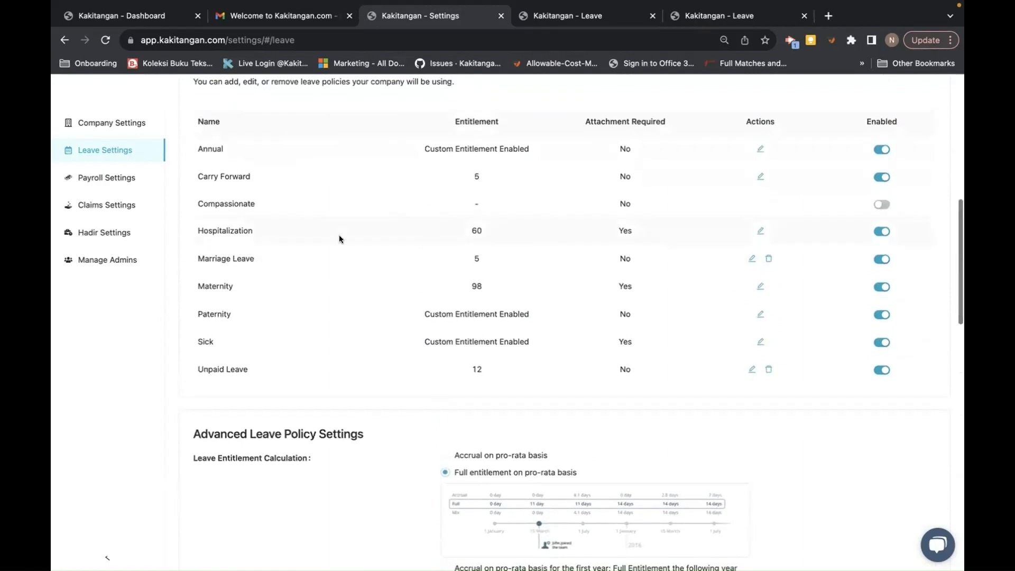
scroll(338, 234, "down", 6)
scroll(338, 235, "down", 5)
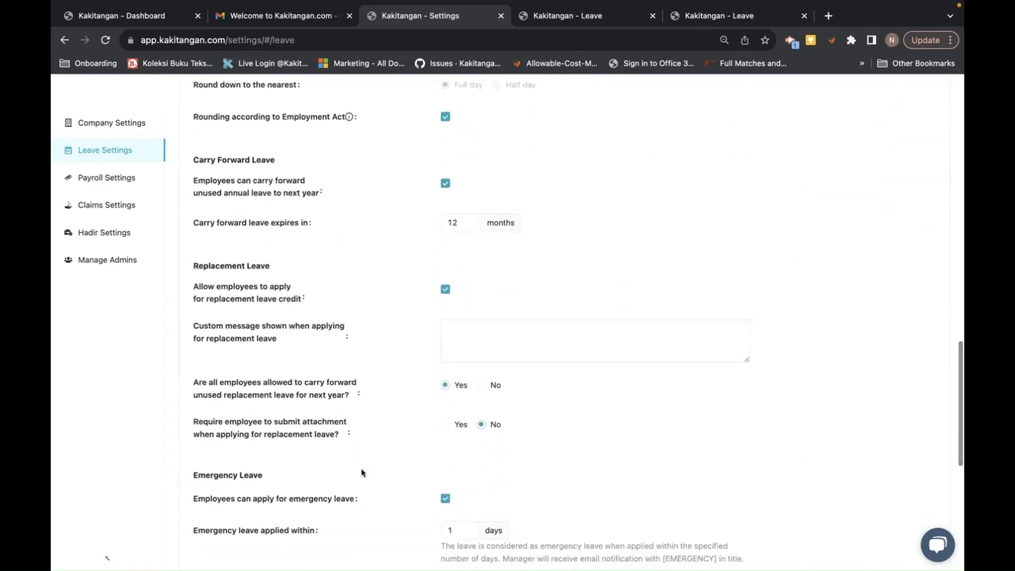
scroll(360, 468, "down", 1)
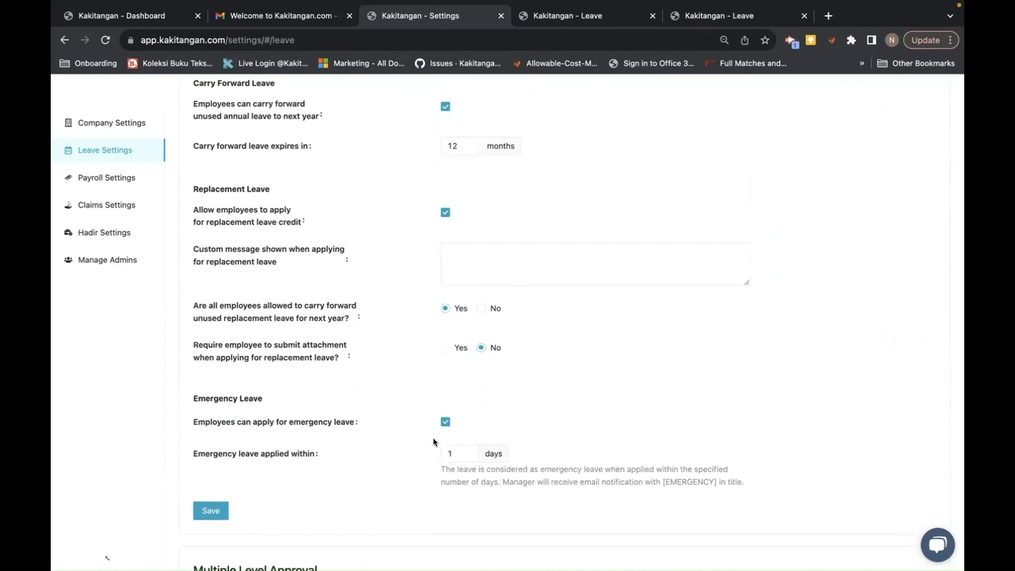
- Change 'Emergency leave applied within' from 1 to 3 days and save the advanced settings
left_click(457, 455)
key("BackSpace")
type("3")
left_click(210, 510)
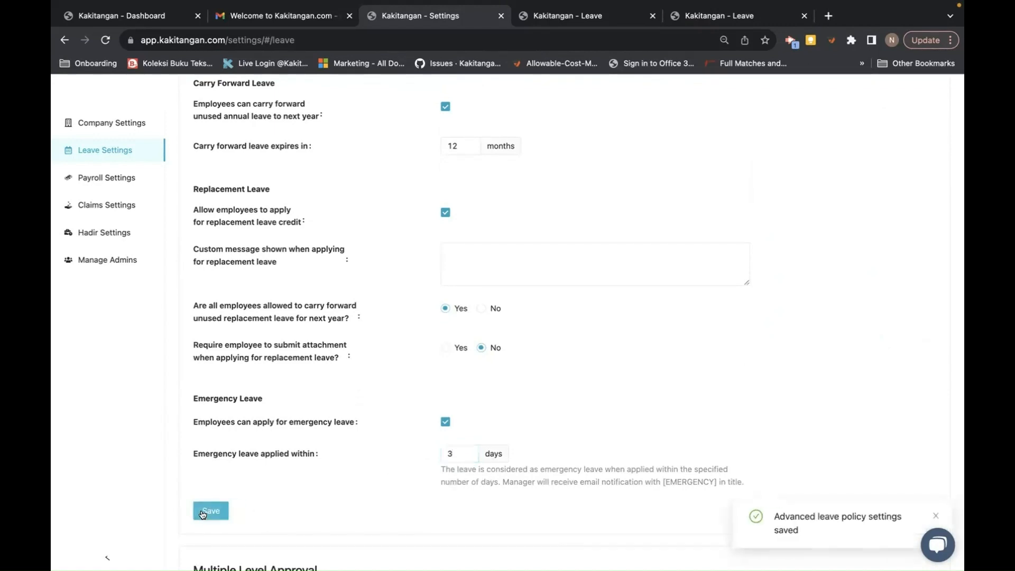
scroll(318, 398, "down", 6)
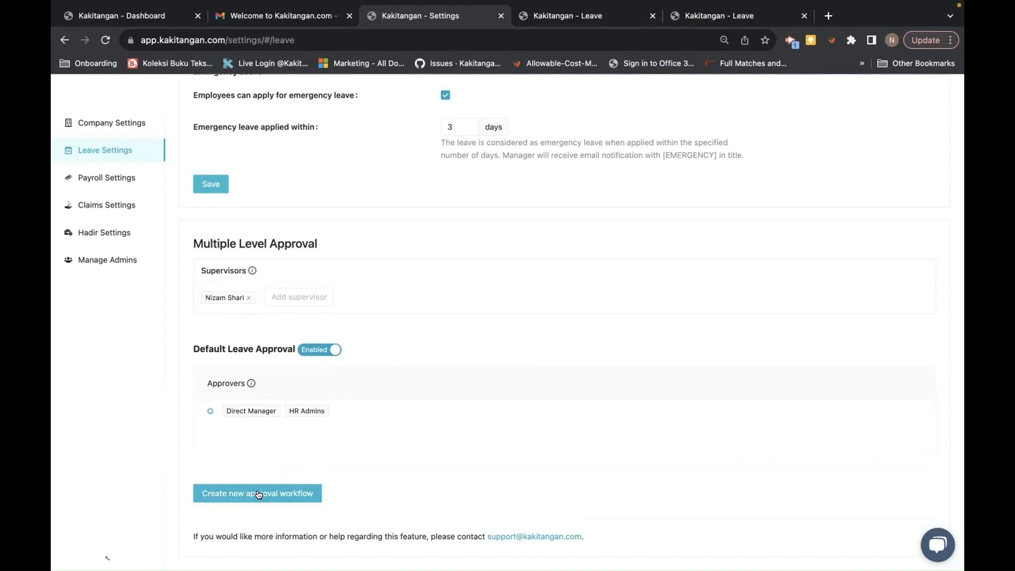
- Turn off Default Leave Approval and create a new workflow titled 'Own leave approval workflow'
left_click(314, 350)
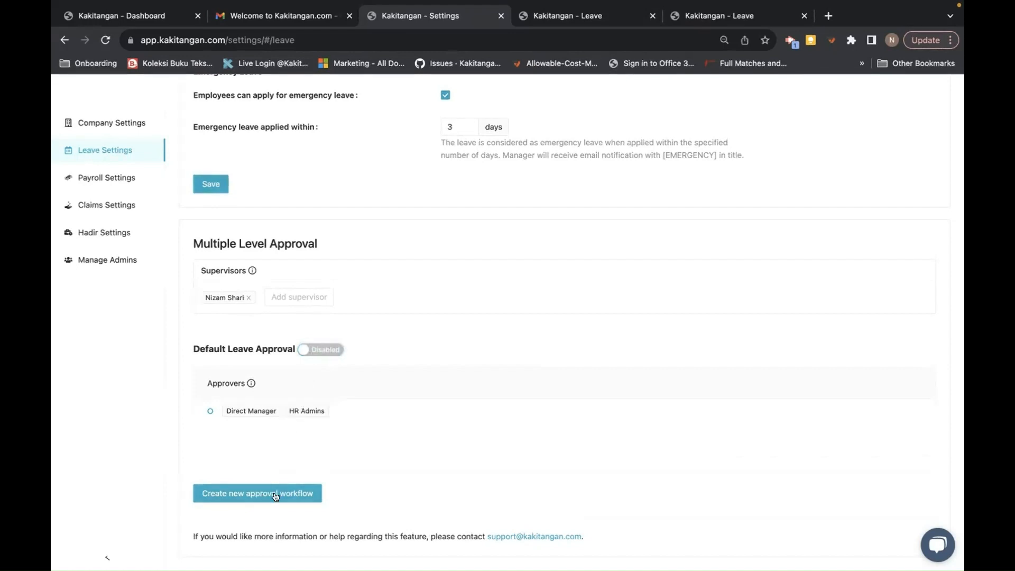
left_click(272, 493)
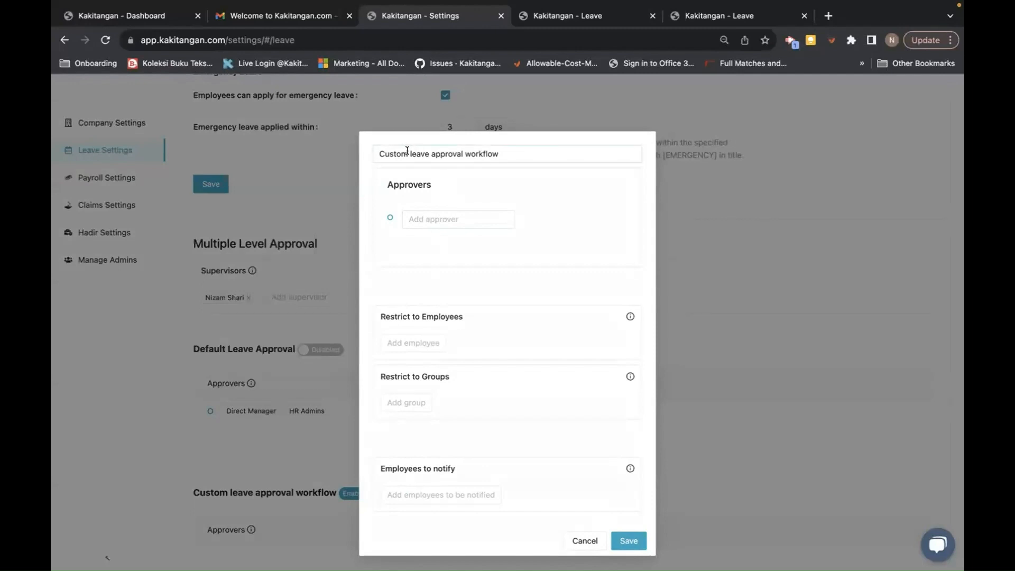
left_click_drag(407, 153, 385, 152)
type("Own")
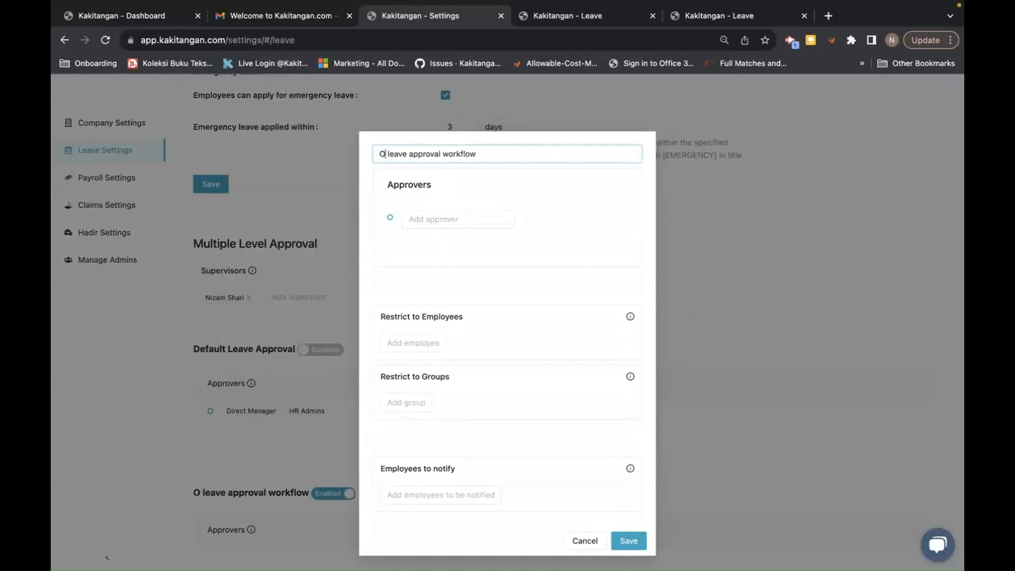
- Add HR Admins as the first approver level and Direct Manager as the second
left_click(420, 218)
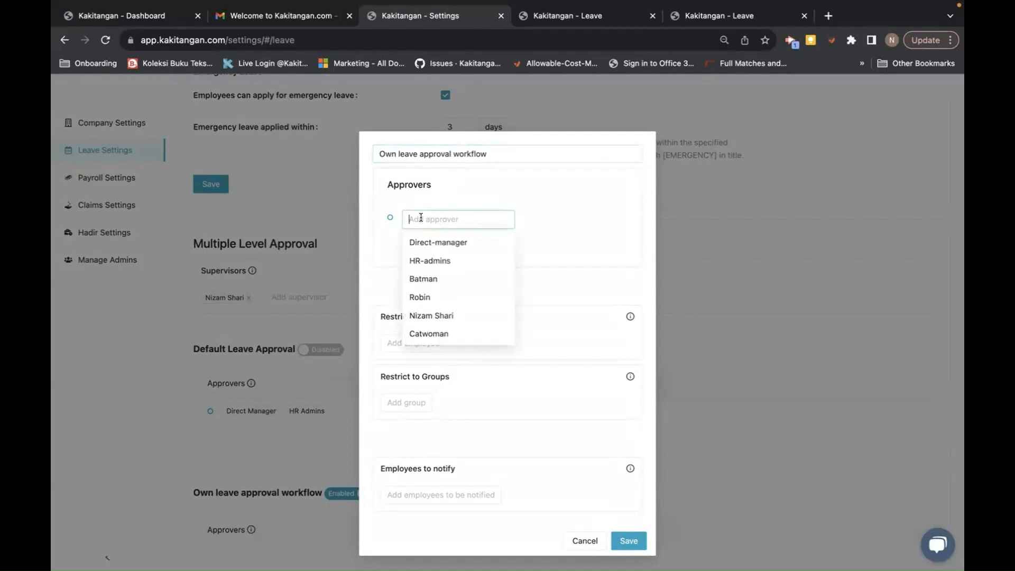
left_click(422, 261)
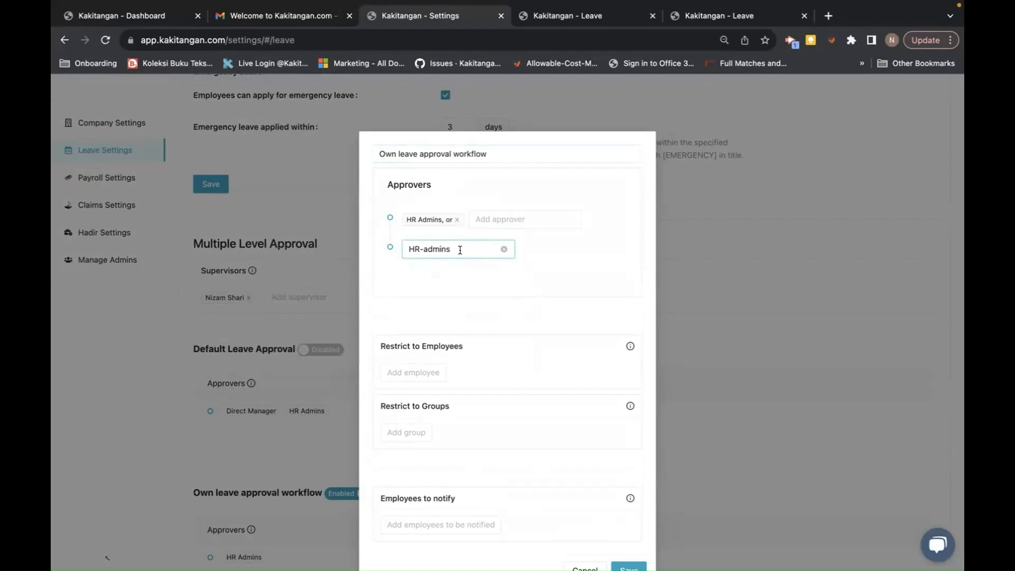
left_click(459, 250)
left_click(503, 249)
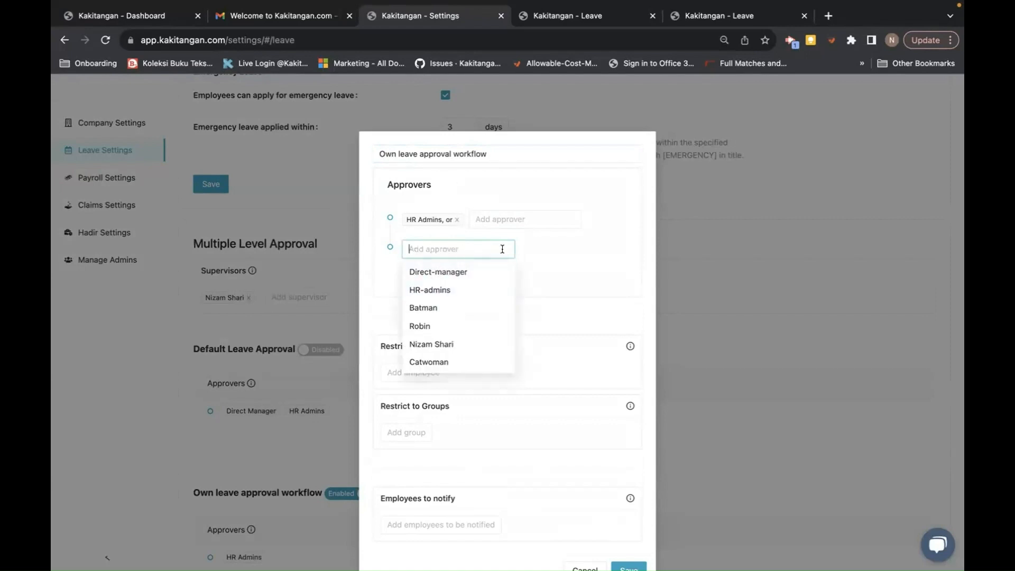
left_click(449, 247)
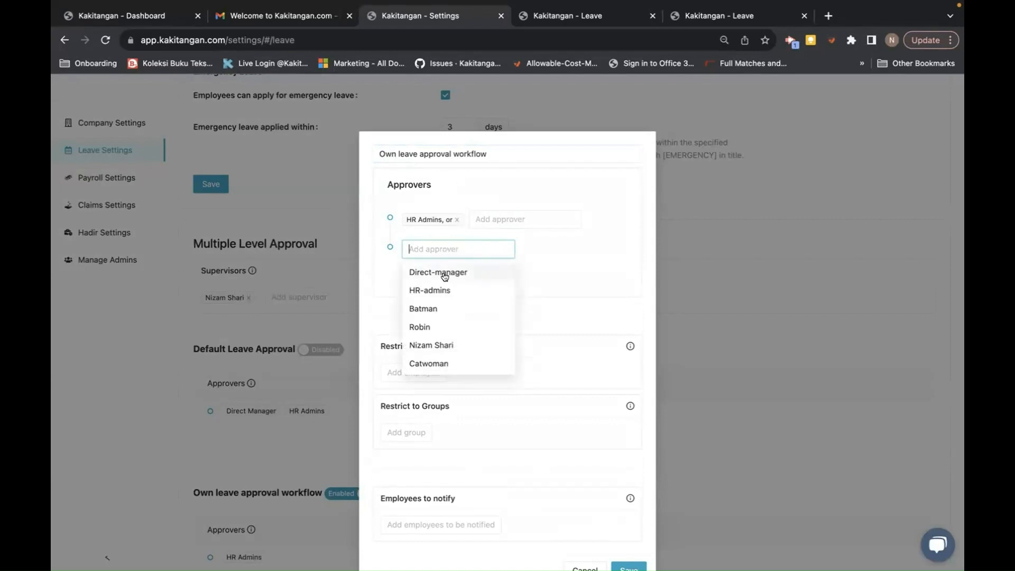
left_click(438, 272)
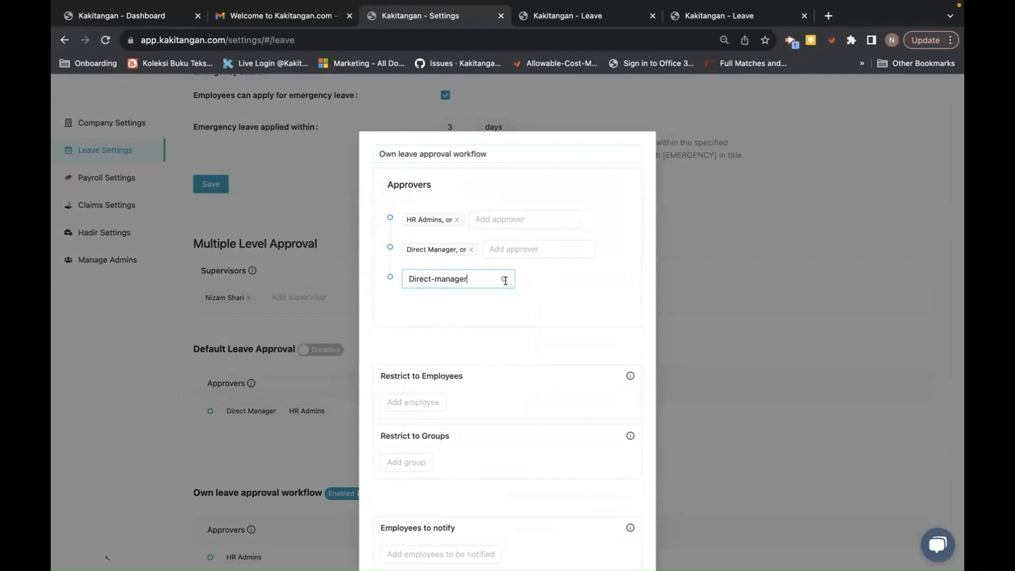
left_click(505, 279)
scroll(442, 379, "down", 1)
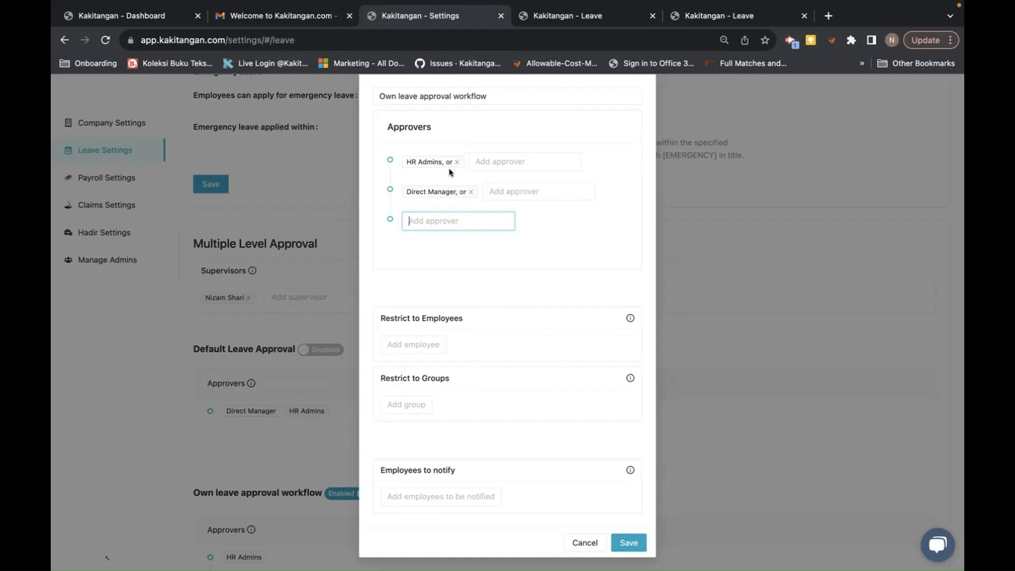
- Replace the HR Admins and Direct Manager approvers with a single individual employee
left_click(470, 192)
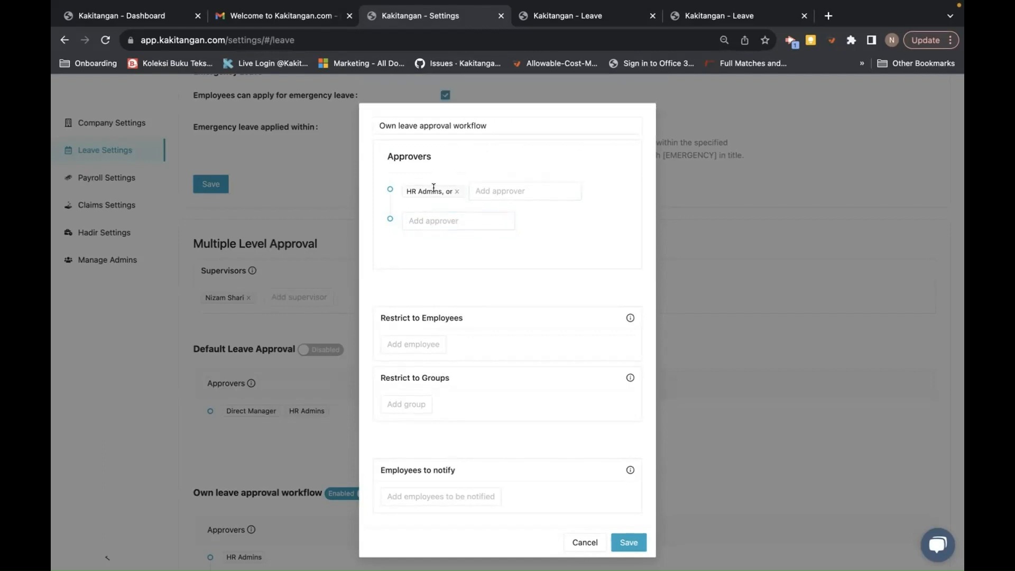
left_click(454, 192)
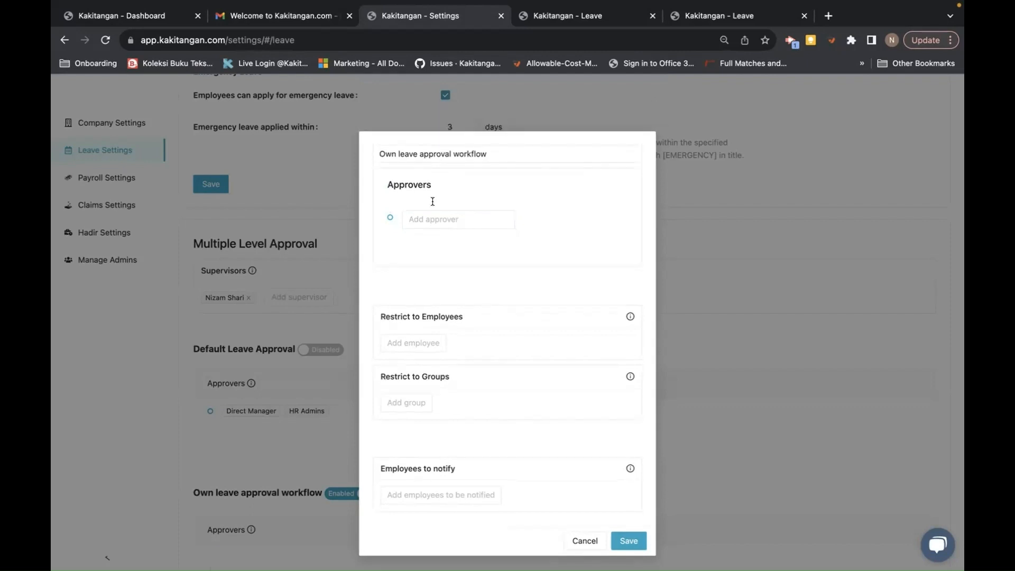
left_click(433, 218)
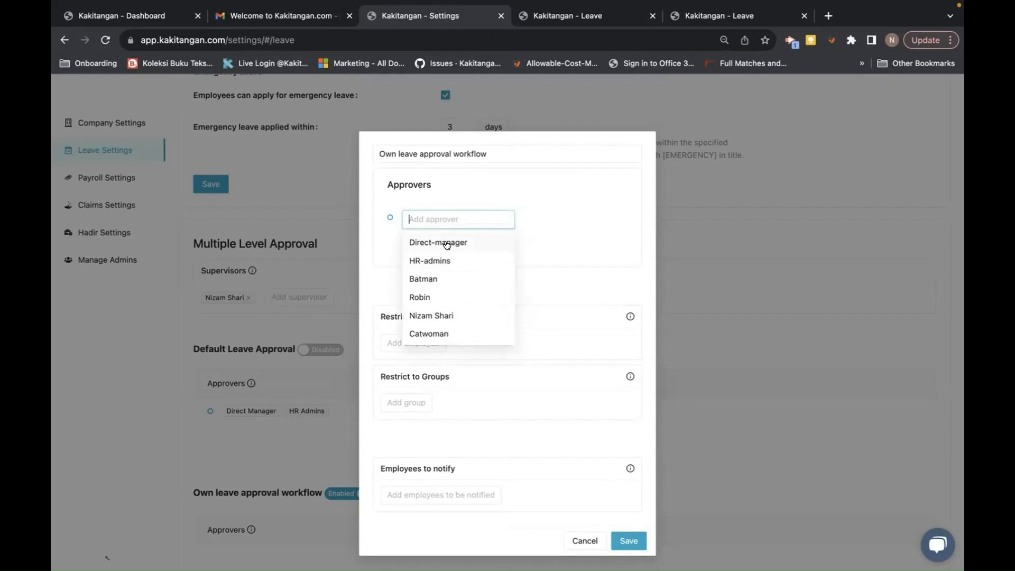
left_click(446, 243)
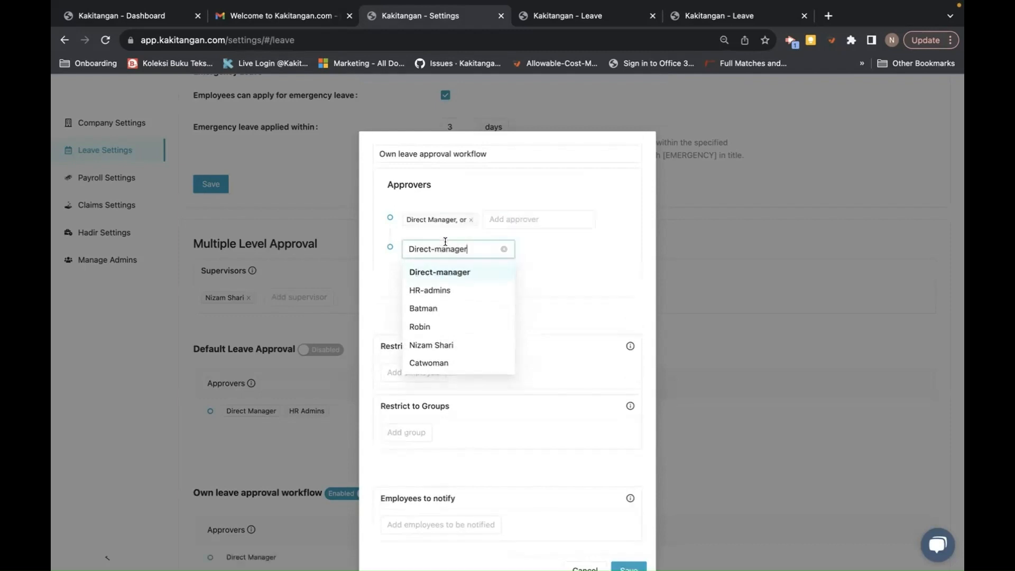
left_click(469, 218)
left_click(469, 218)
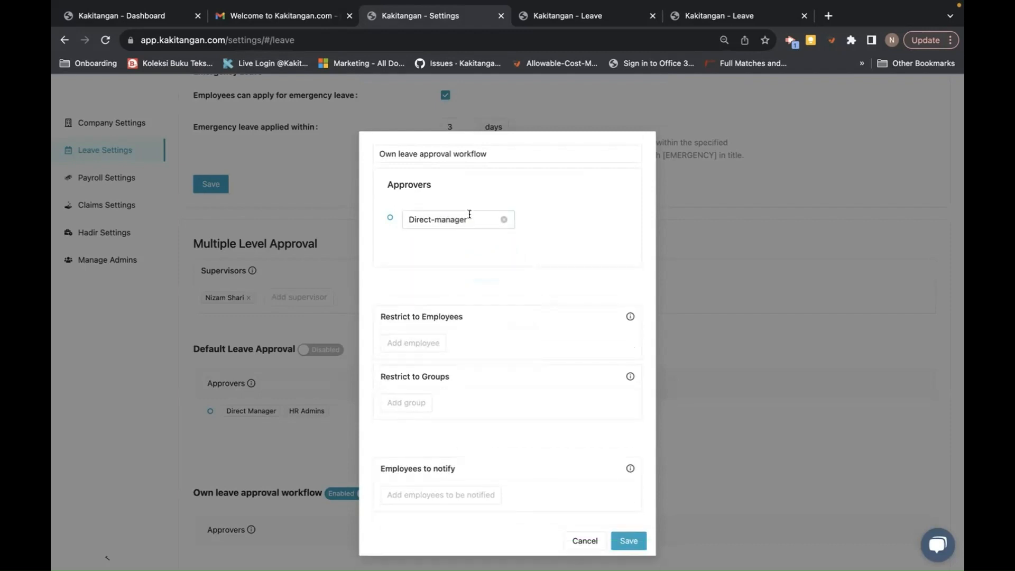
left_click(479, 218)
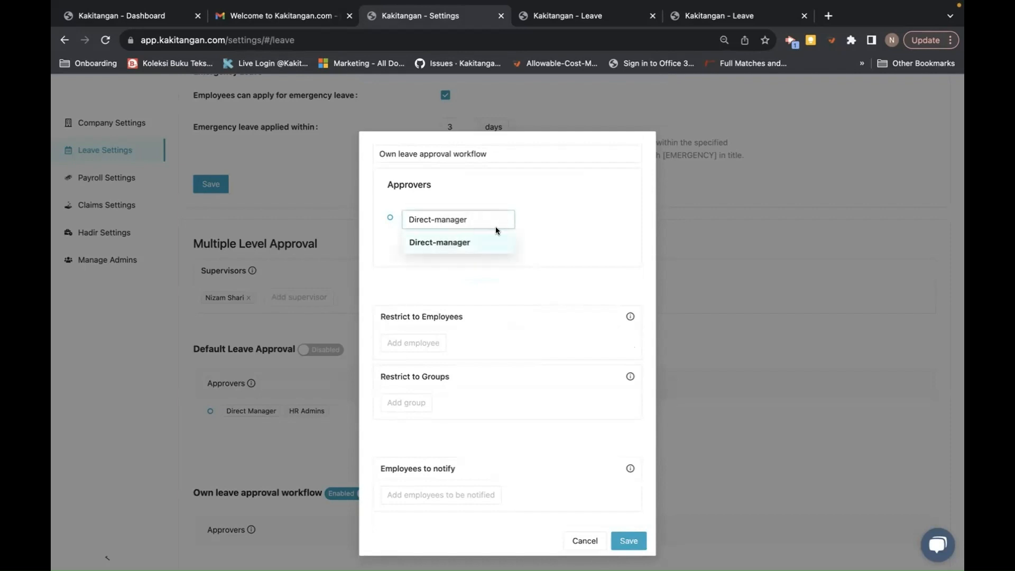
left_click(502, 220)
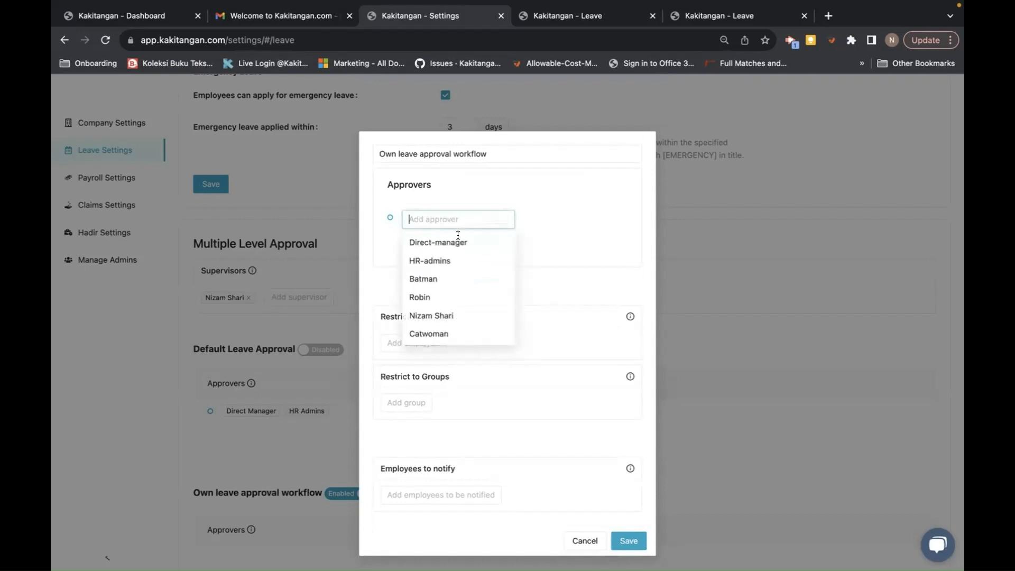
left_click(422, 279)
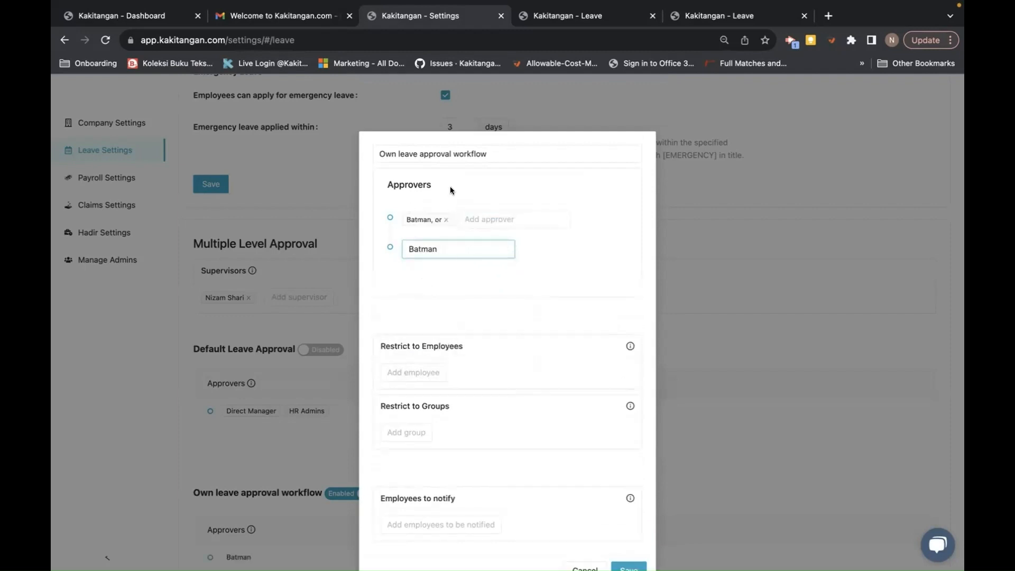
left_click(501, 248)
- Restrict the workflow to one employee and save it
left_click(426, 371)
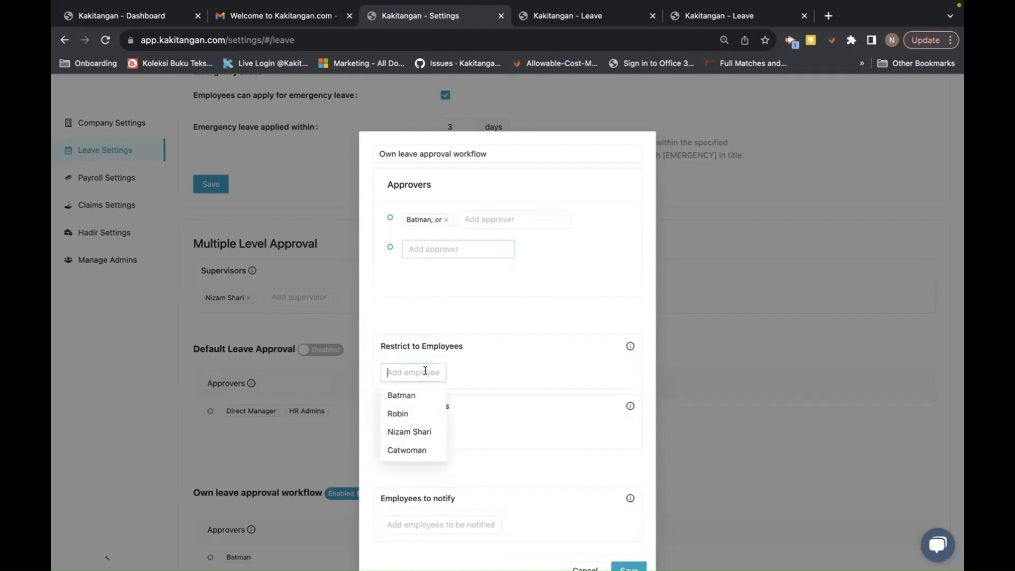
left_click(413, 433)
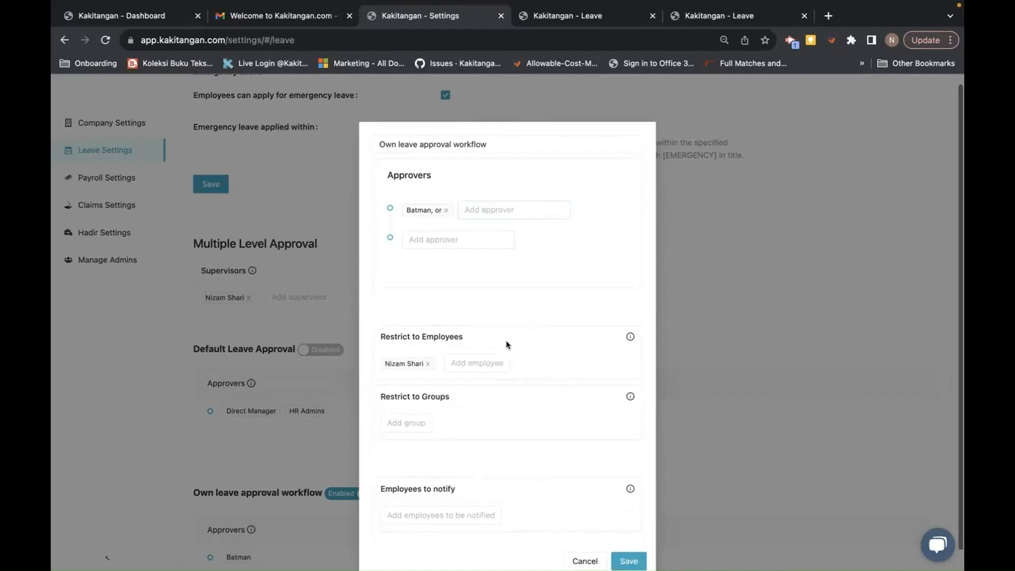
scroll(505, 340, "down", 1)
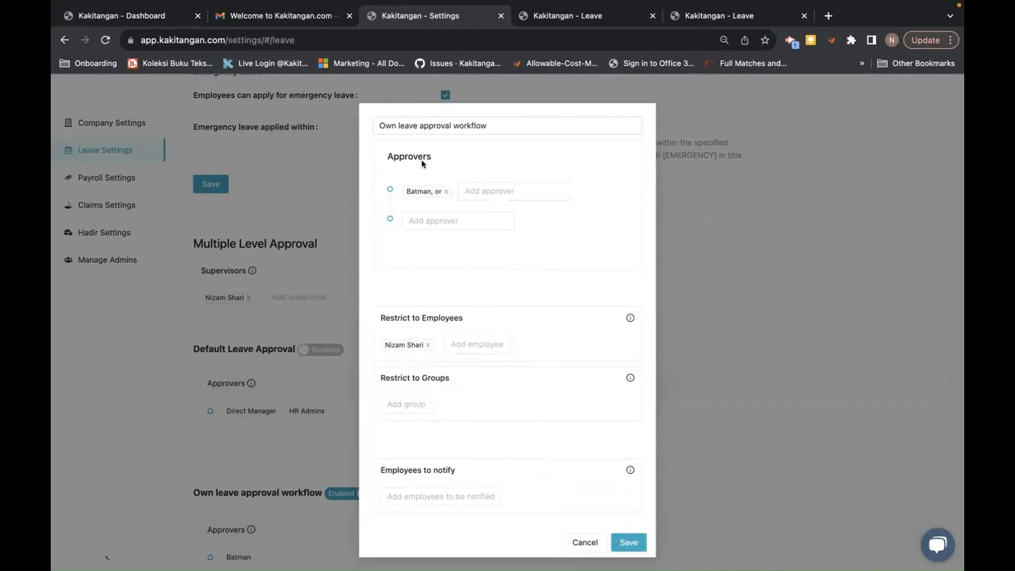
left_click(626, 541)
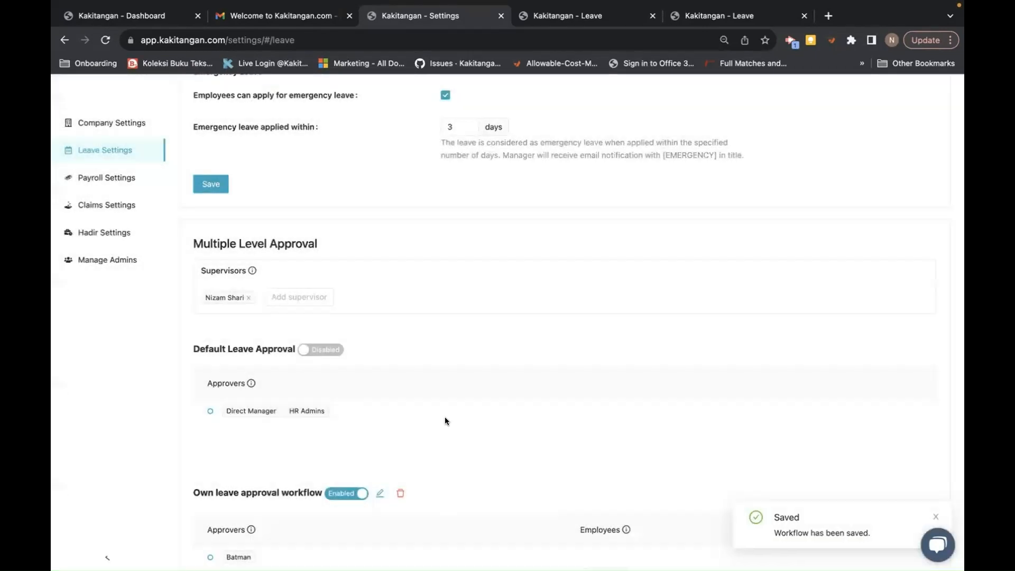
scroll(444, 414, "down", 3)
- Start another approval workflow with HR Admins as first approver and Direct Manager as second
left_click(294, 494)
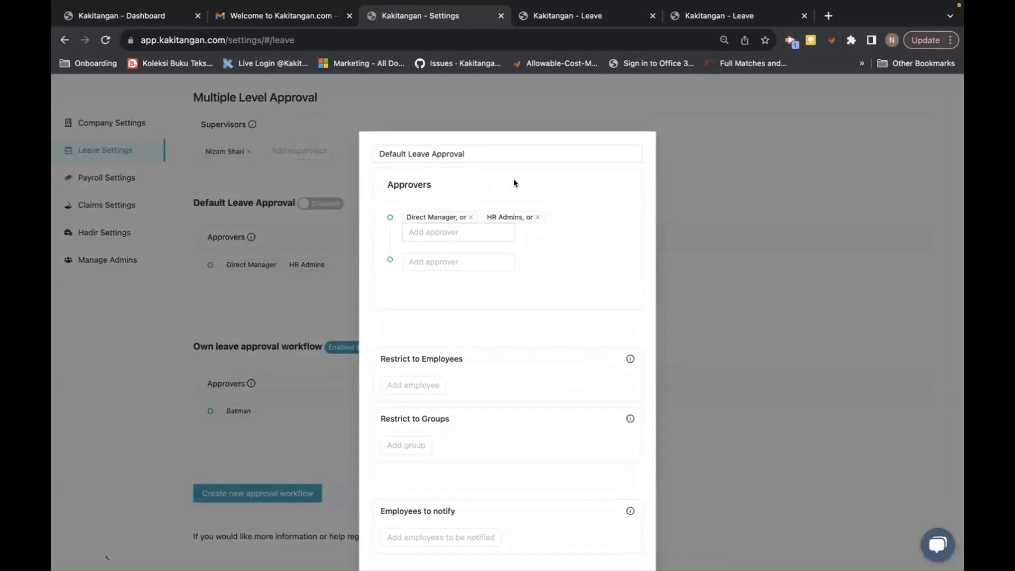
left_click(693, 158)
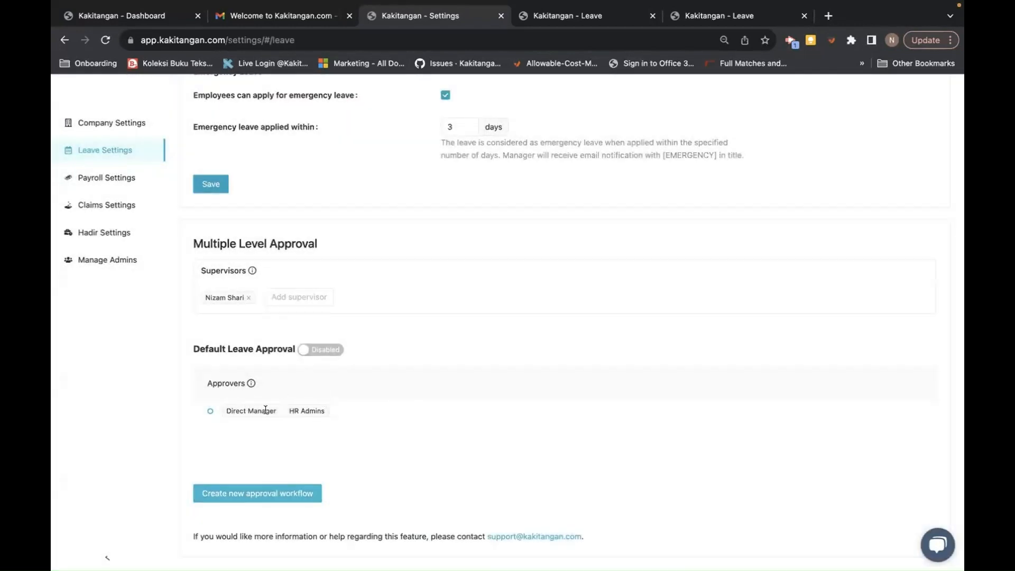
left_click(285, 493)
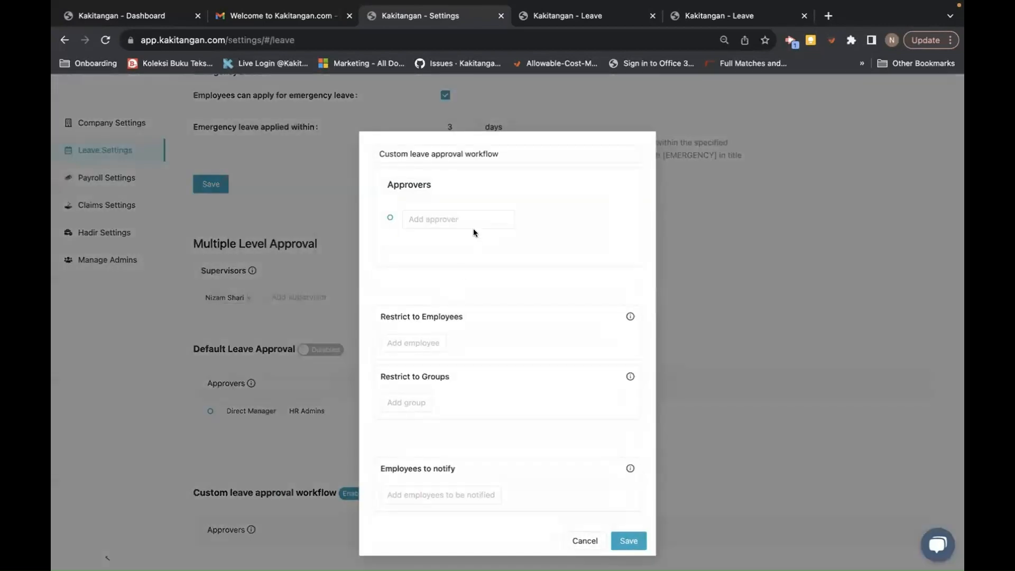
left_click(442, 217)
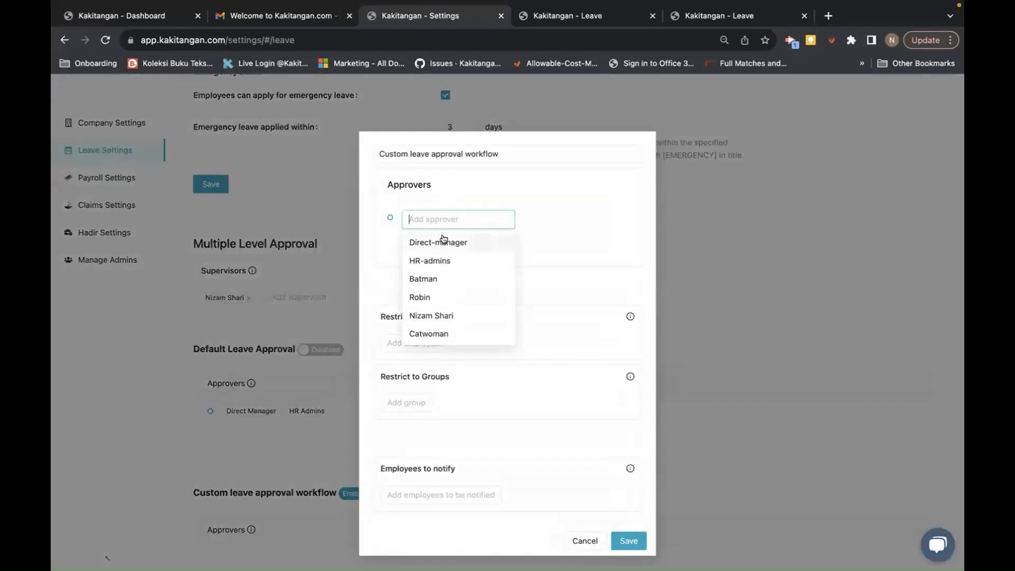
left_click(439, 260)
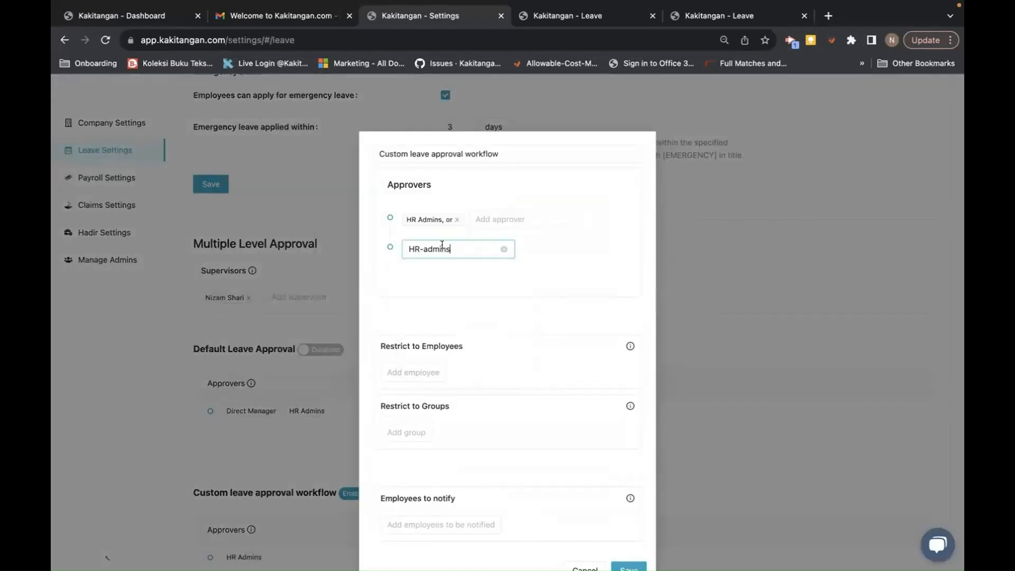
left_click(504, 249)
left_click(491, 245)
left_click(467, 273)
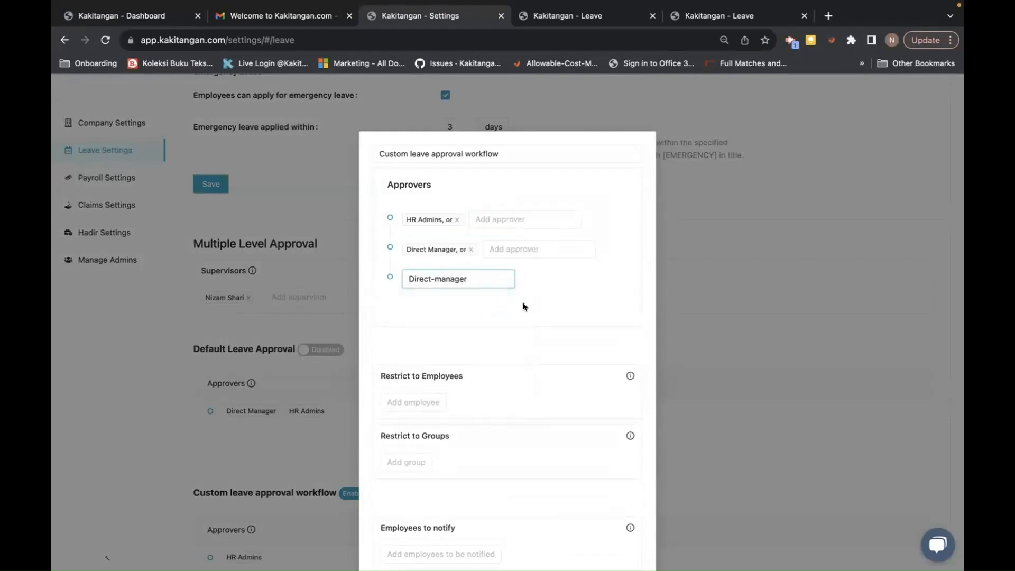
left_click(505, 278)
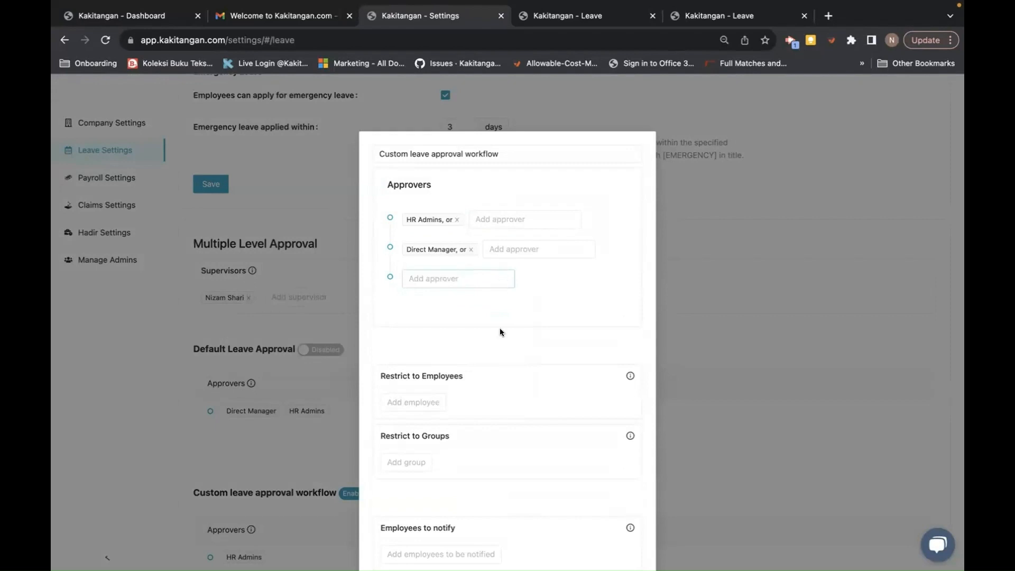
- Restrict the workflow to two employees and save it
left_click(429, 402)
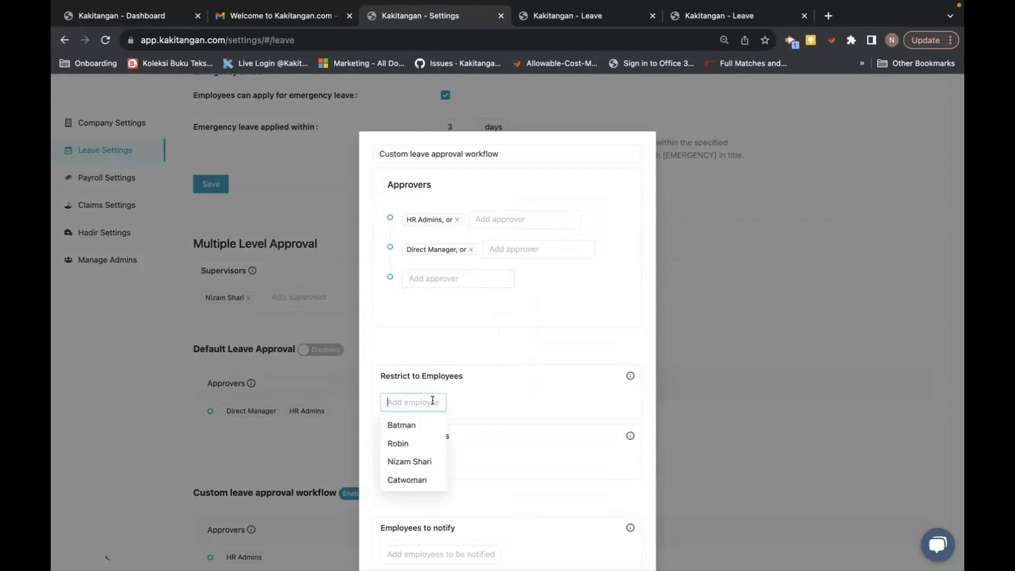
left_click(409, 444)
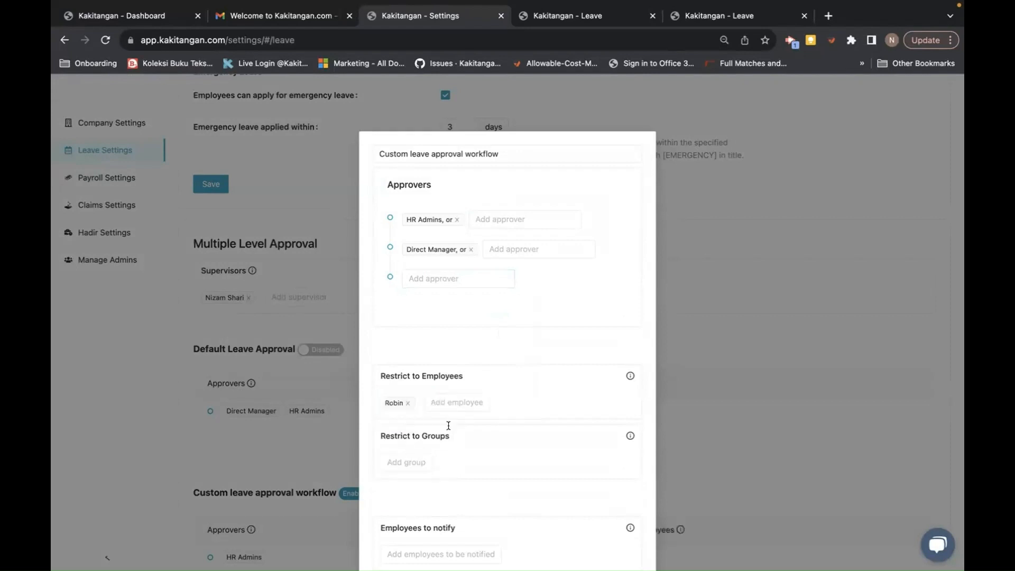
left_click(449, 405)
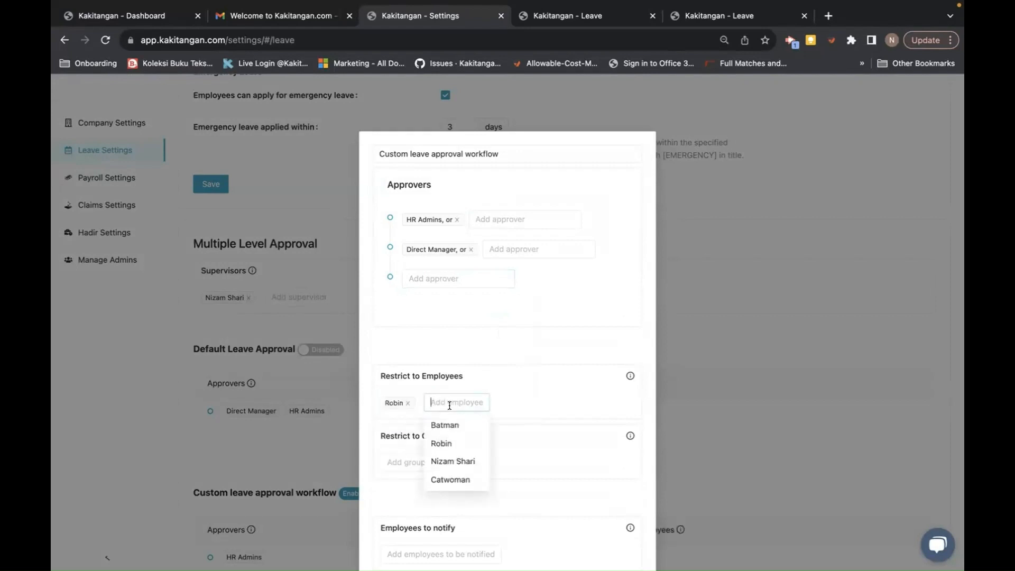
left_click(442, 477)
scroll(579, 403, "down", 2)
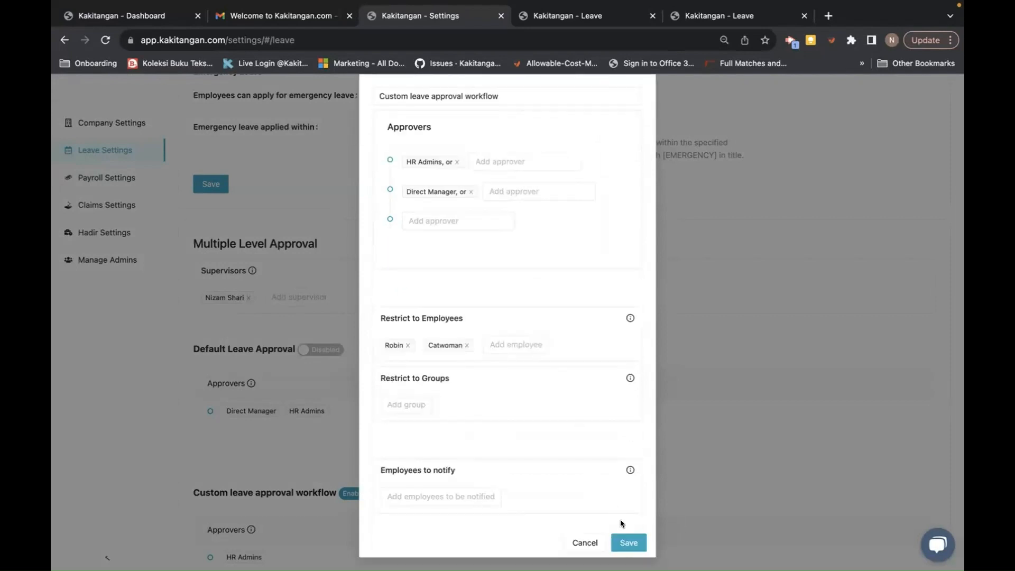
left_click(621, 543)
scroll(408, 411, "down", 3)
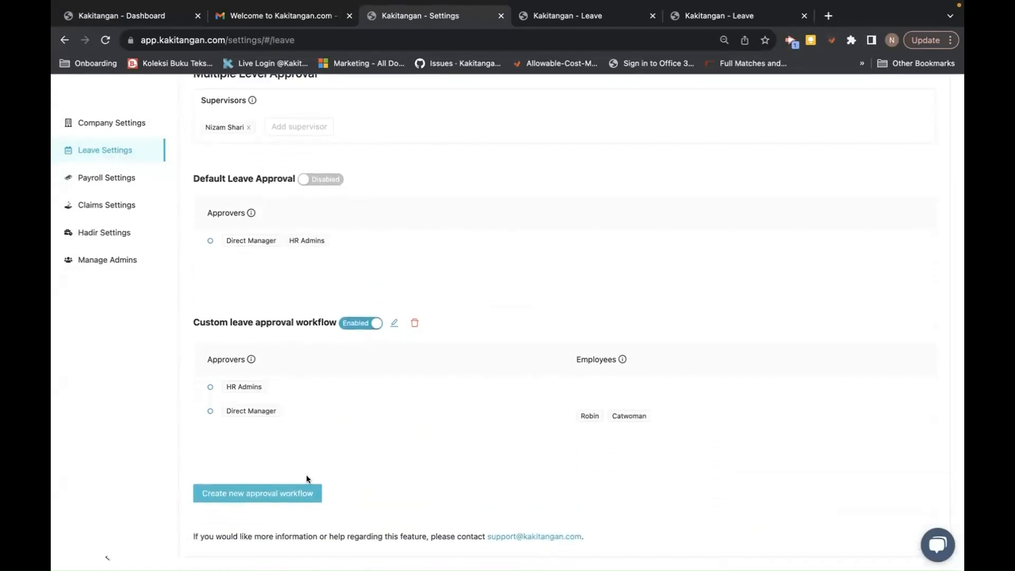
- Reload the leave settings page to confirm both custom workflows are saved
left_click(105, 39)
scroll(346, 255, "down", 15)
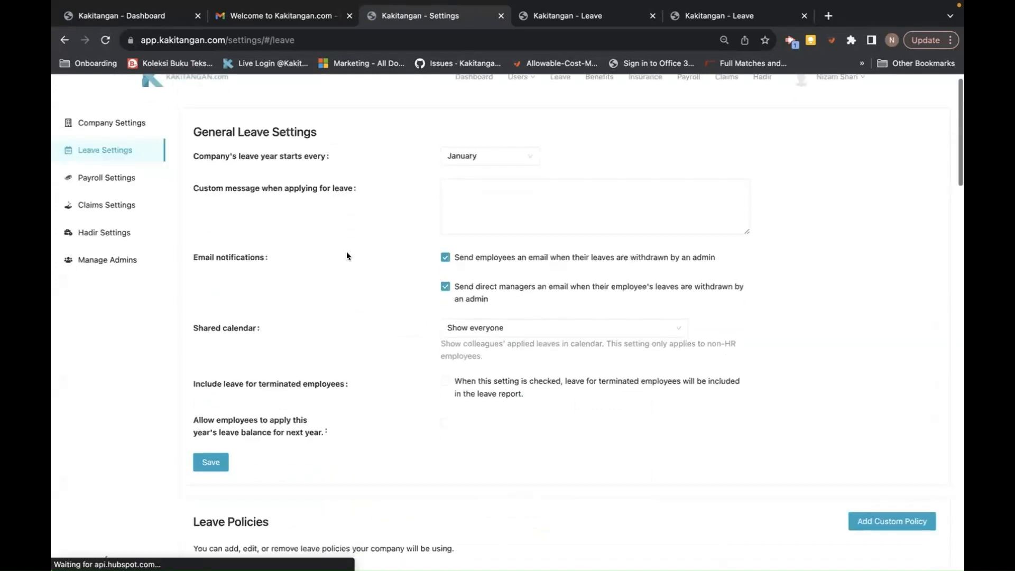
scroll(347, 256, "up", 1)
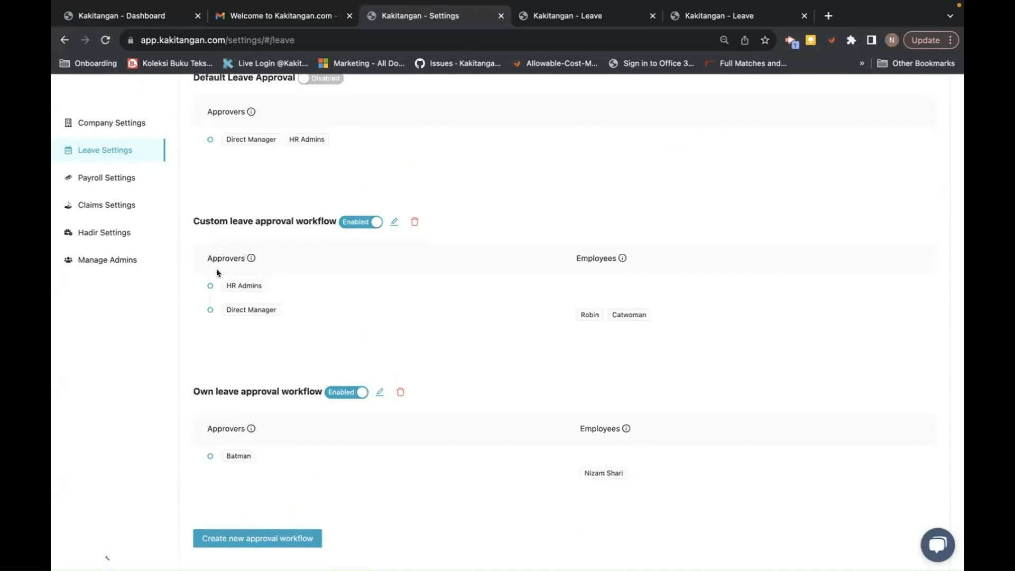
scroll(319, 321, "up", 1)
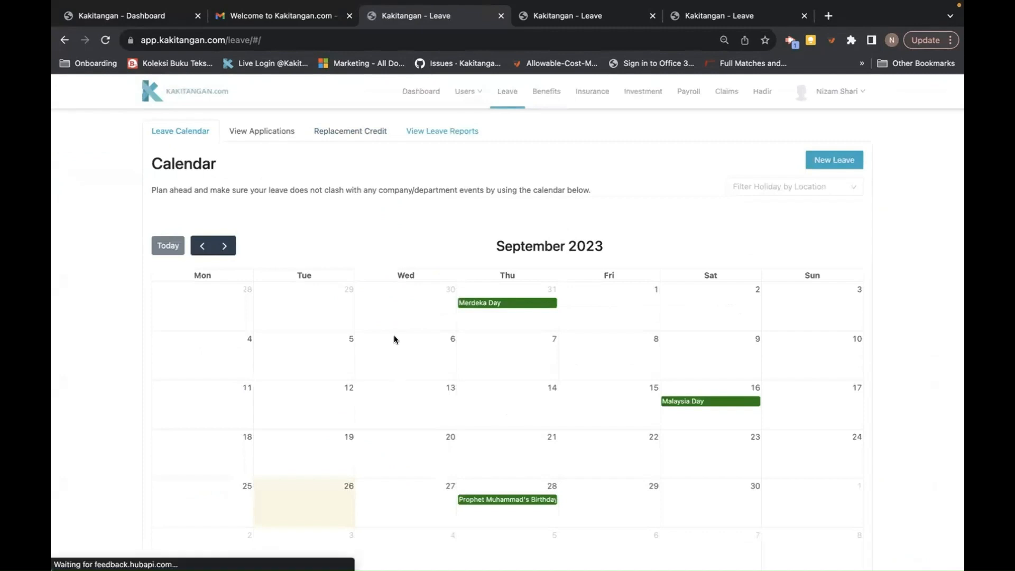
- Switch off Prophet Muhammad's Birthday in Customize Company Holidays and return to the leave calendar
scroll(403, 289, "down", 1)
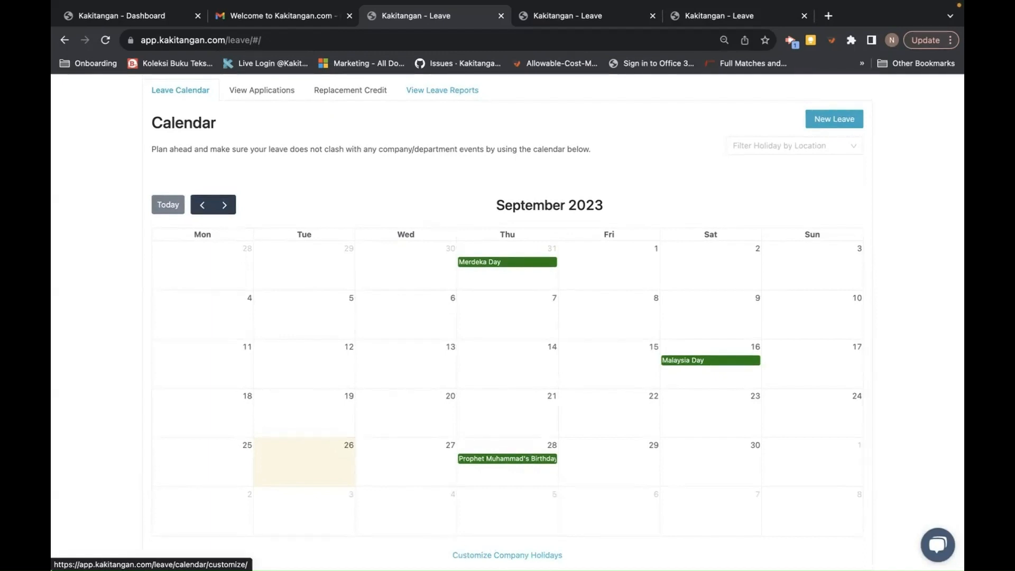
left_click(476, 555)
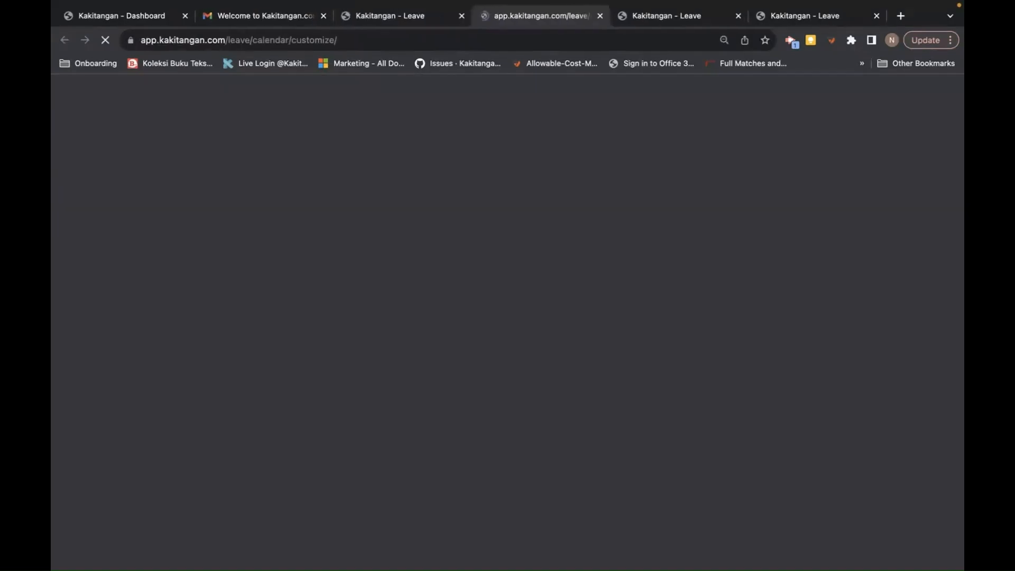
scroll(505, 366, "down", 9)
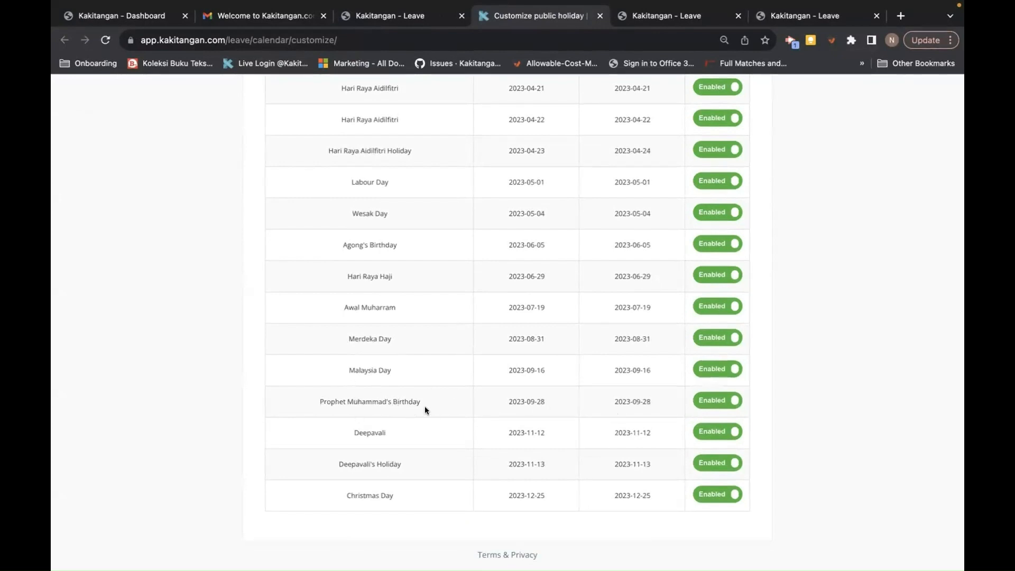
left_click(711, 402)
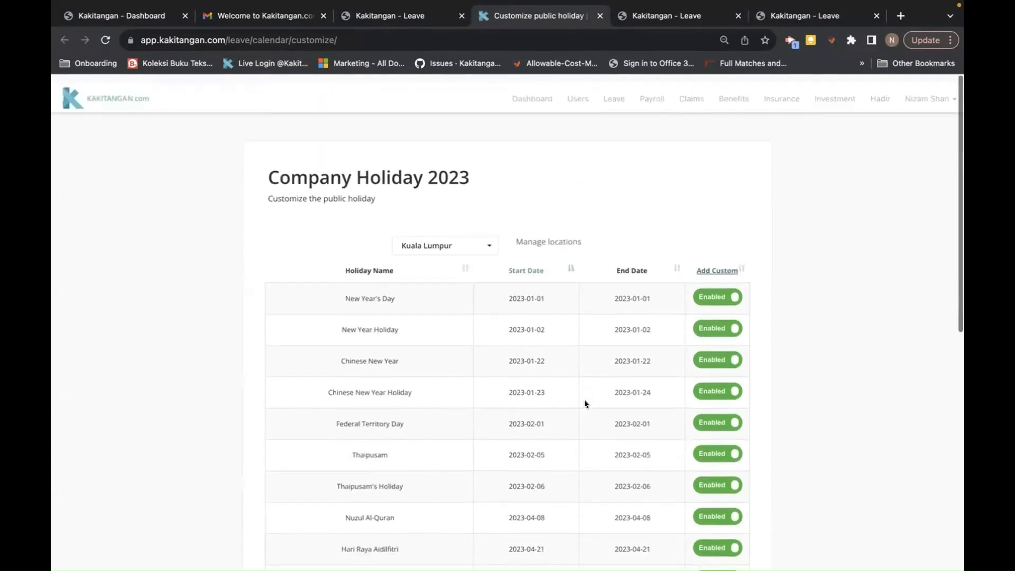
left_click(610, 94)
- Start a custom company holiday, then cancel the form and go back to the calendar
scroll(477, 322, "down", 1)
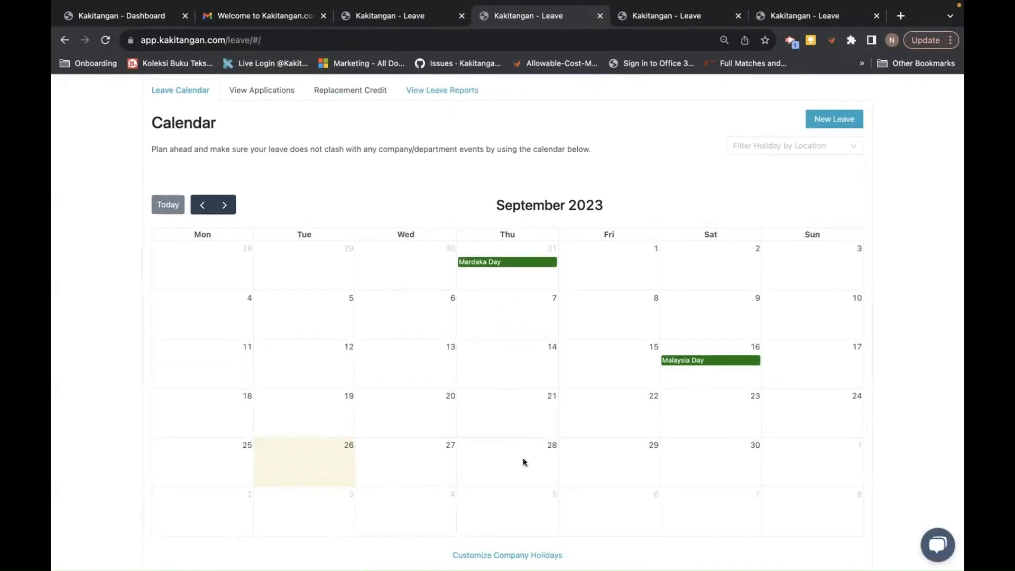
left_click(516, 553)
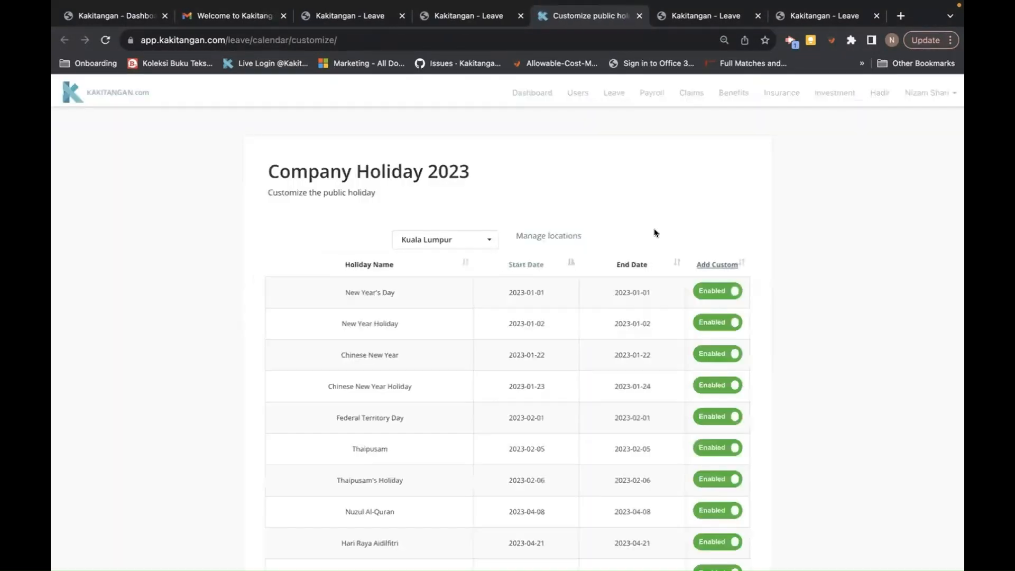
left_click(722, 264)
left_click(510, 140)
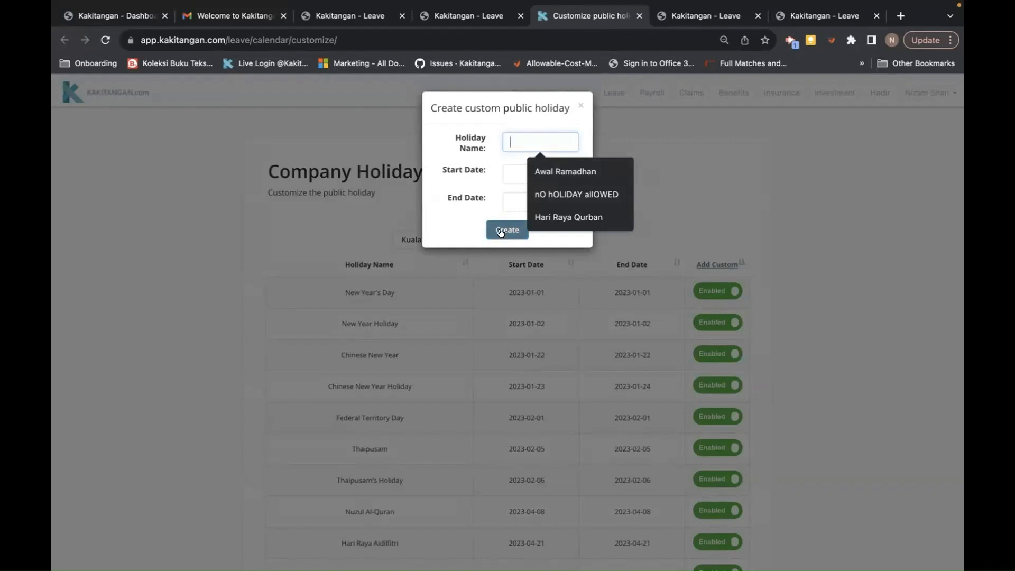
left_click(582, 105)
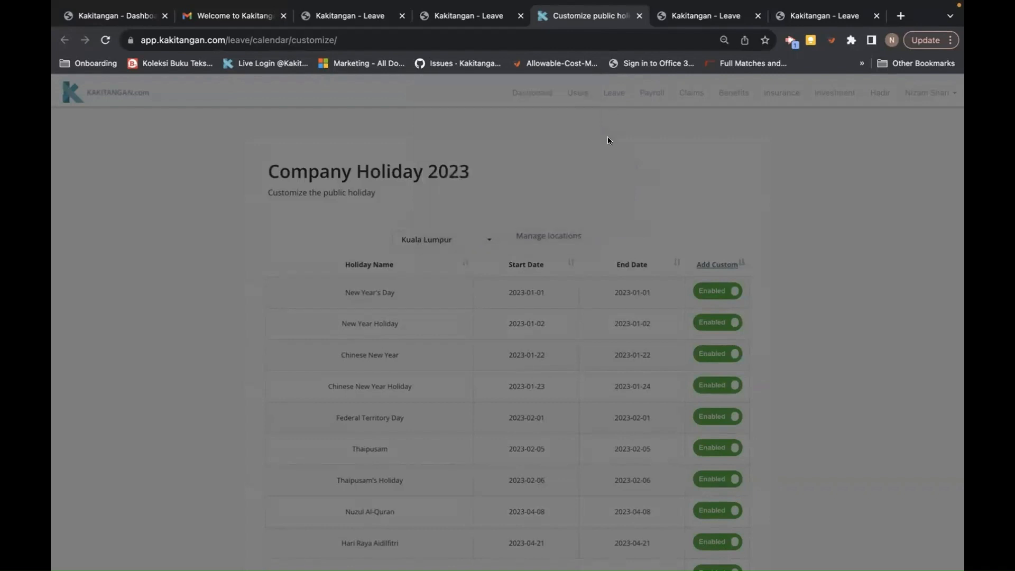
left_click(614, 93)
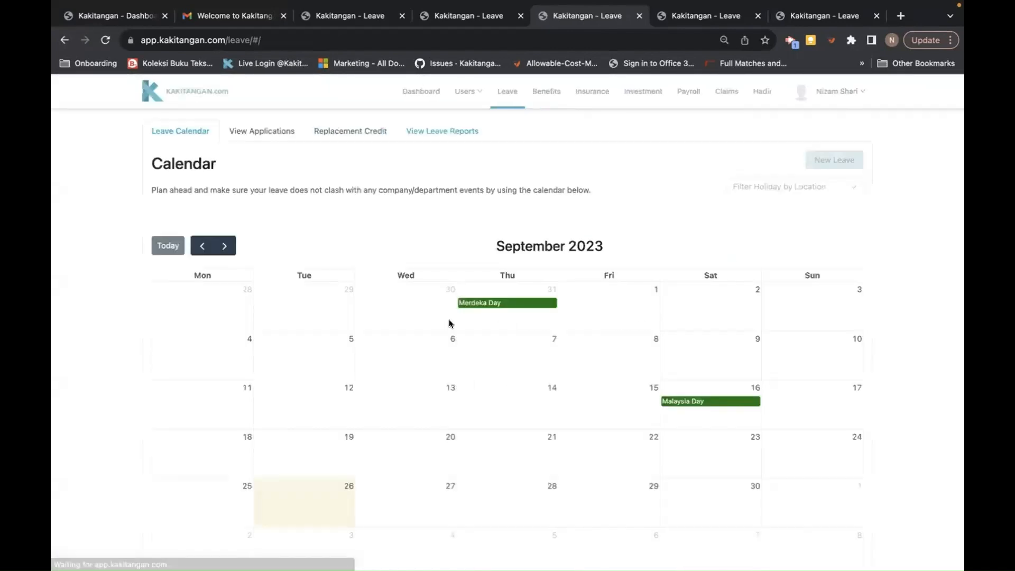
- Start a leave application for a Kuala Lumpur employee, dated 27 September 2023
left_click(833, 161)
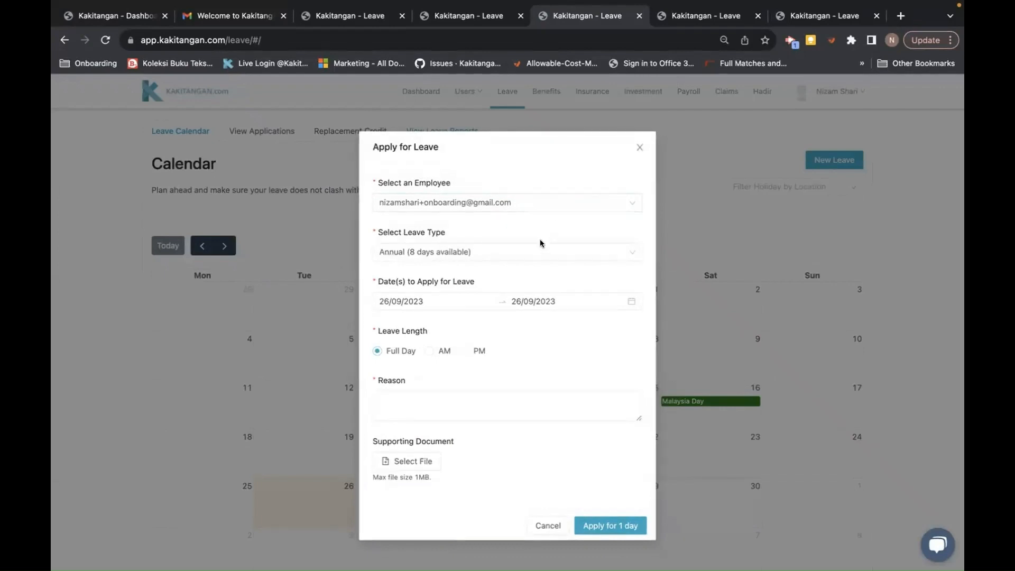
left_click(539, 202)
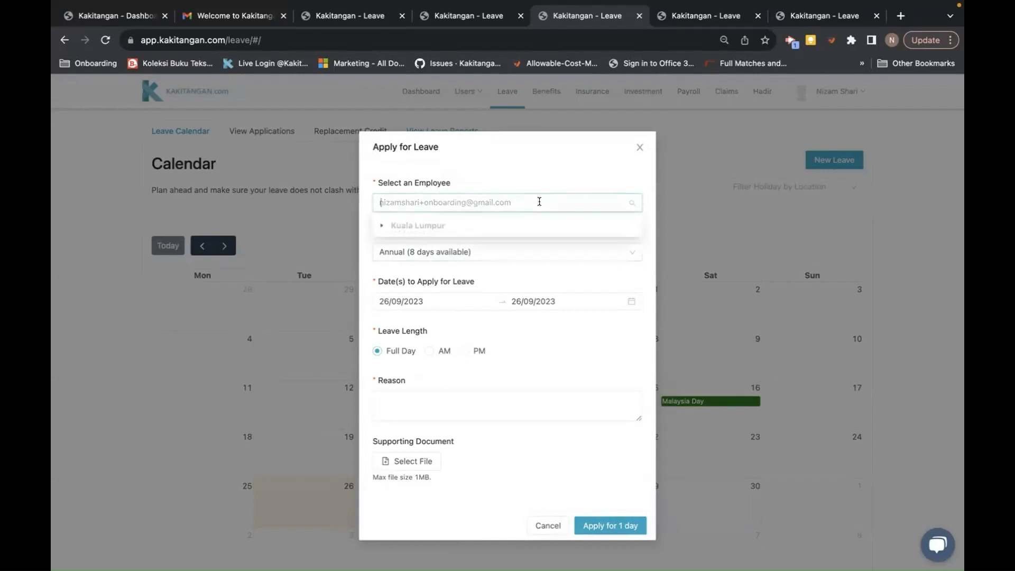
left_click(382, 225)
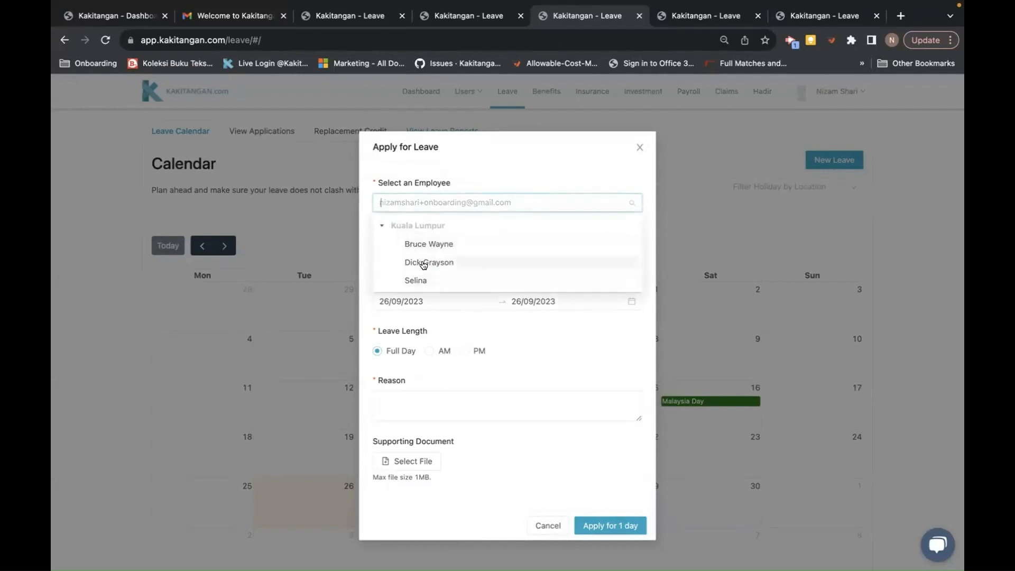
left_click(421, 261)
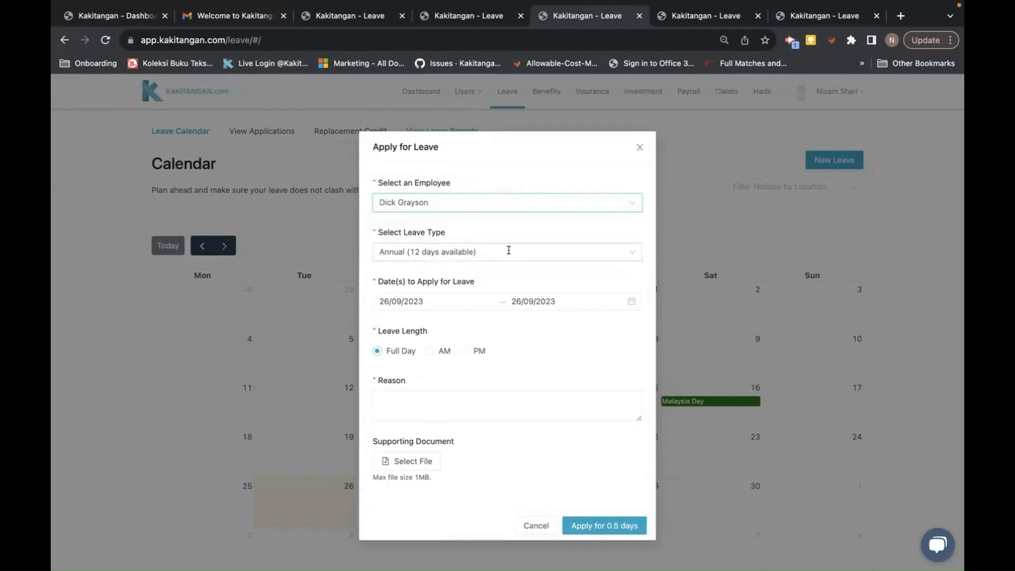
left_click(421, 298)
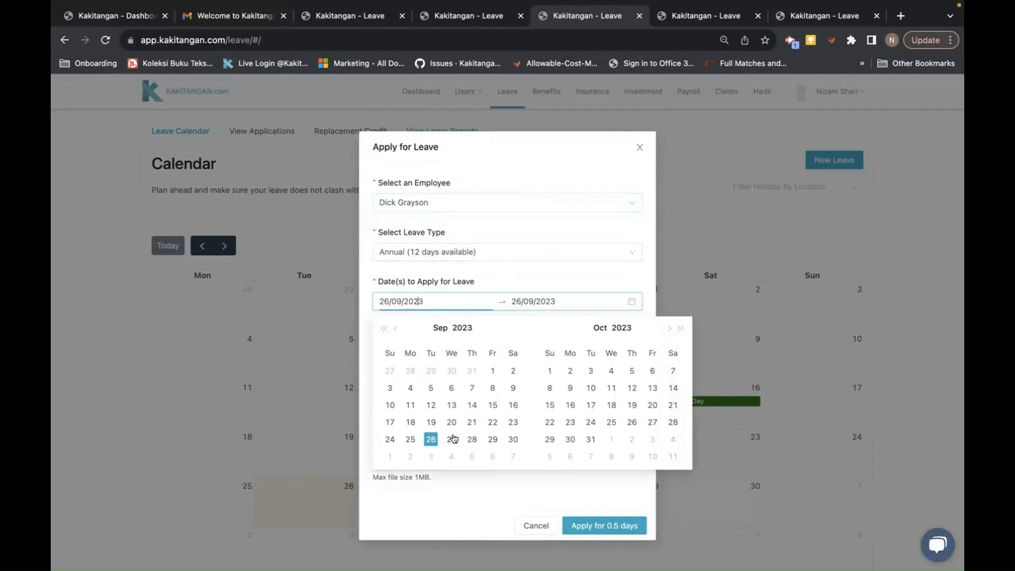
left_click(452, 438)
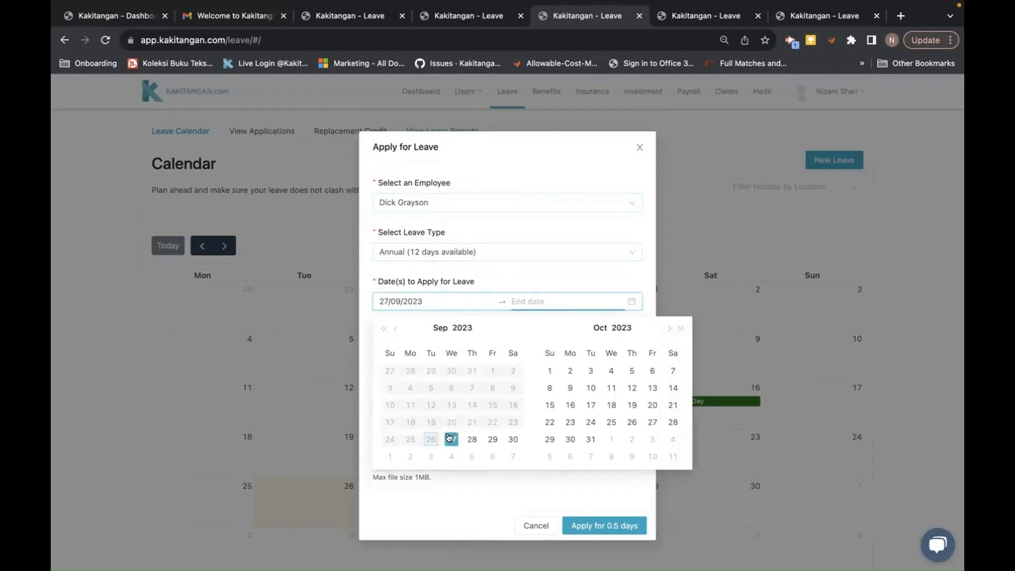
left_click(451, 438)
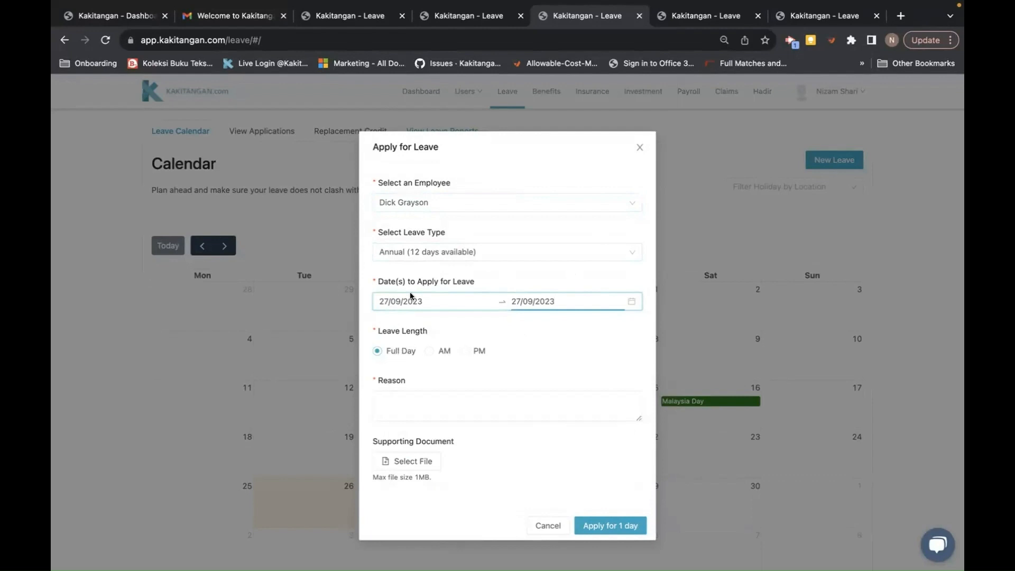
- Enter the reason 'test', keep Annual as leave type and apply for 1 day
left_click(387, 405)
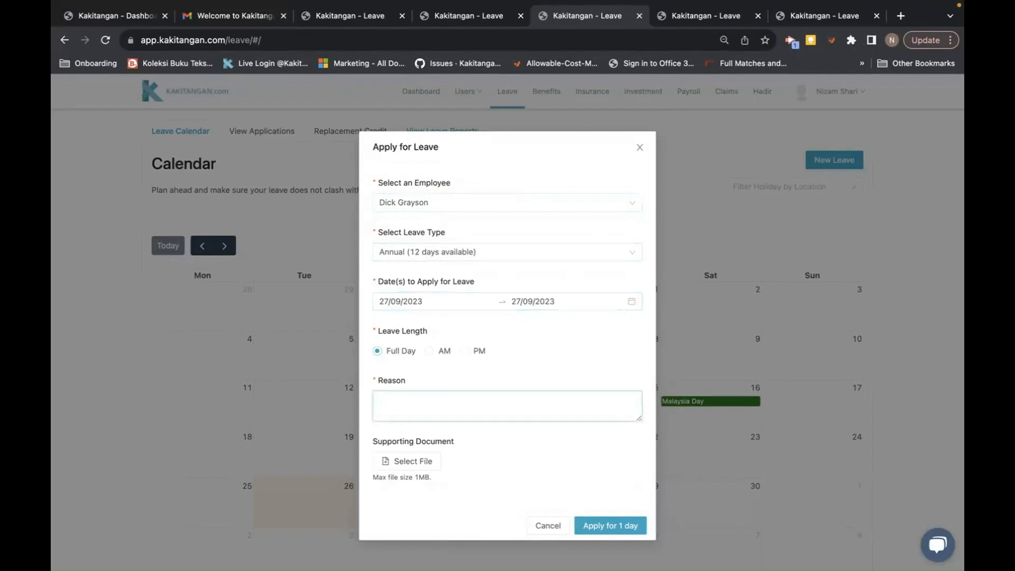
type("test")
left_click(515, 248)
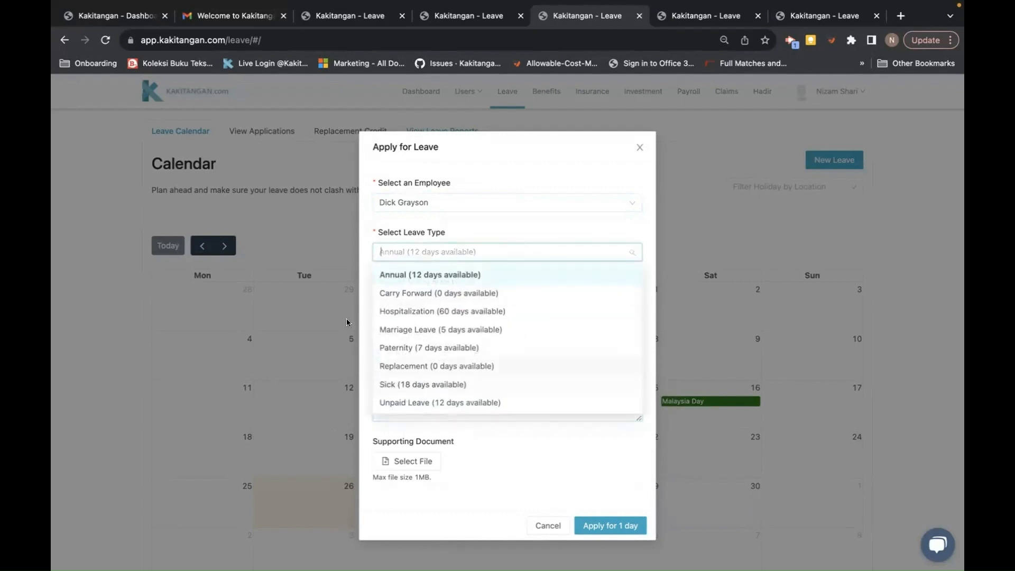
left_click(543, 467)
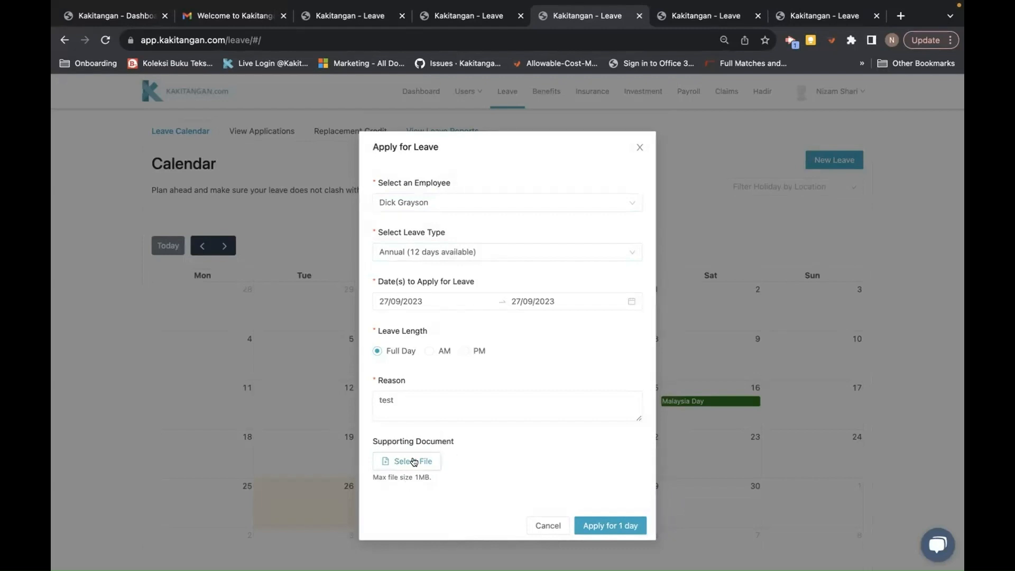
left_click(608, 525)
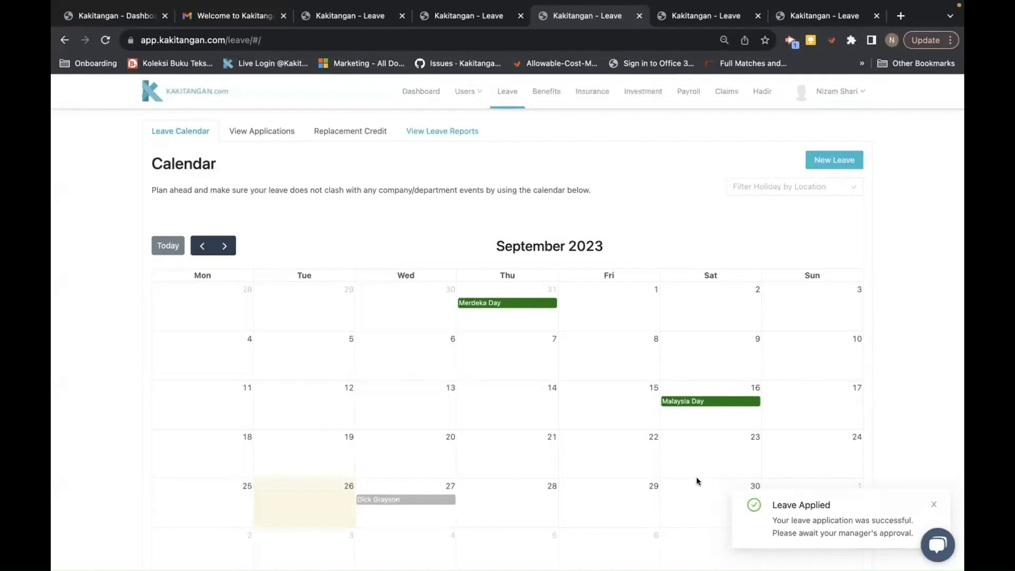
key("ctrl+Right")
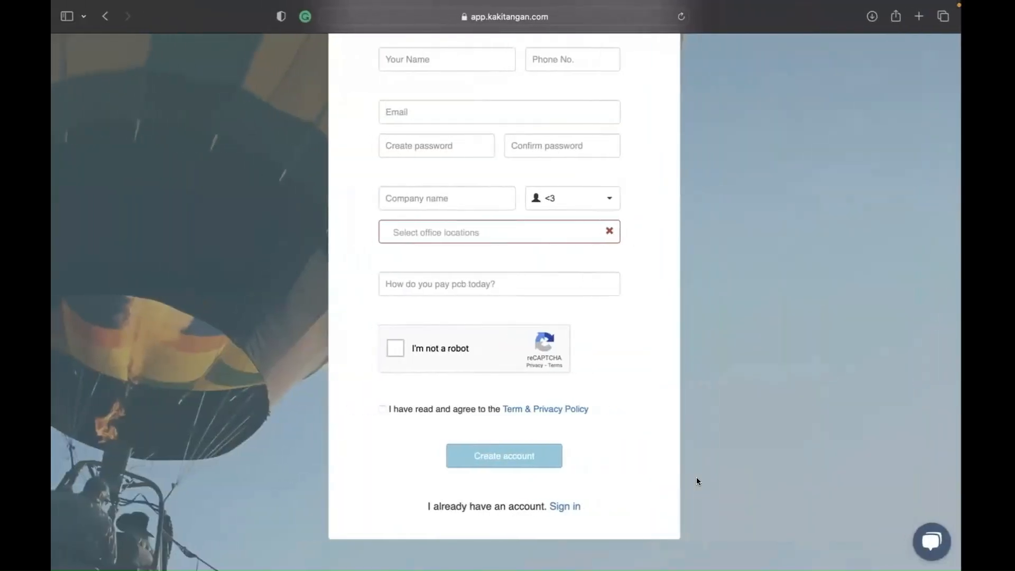
- Open the '[EMERGENCY] Annual leave request' email in Gmail and follow its Approve link
key("ctrl+Left")
key("ctrl+Left")
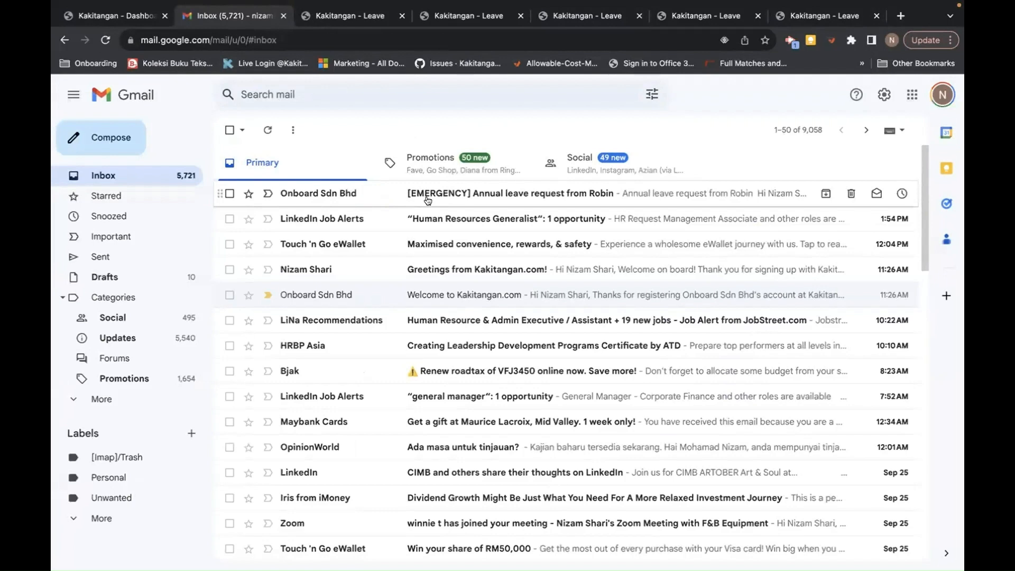
left_click(487, 201)
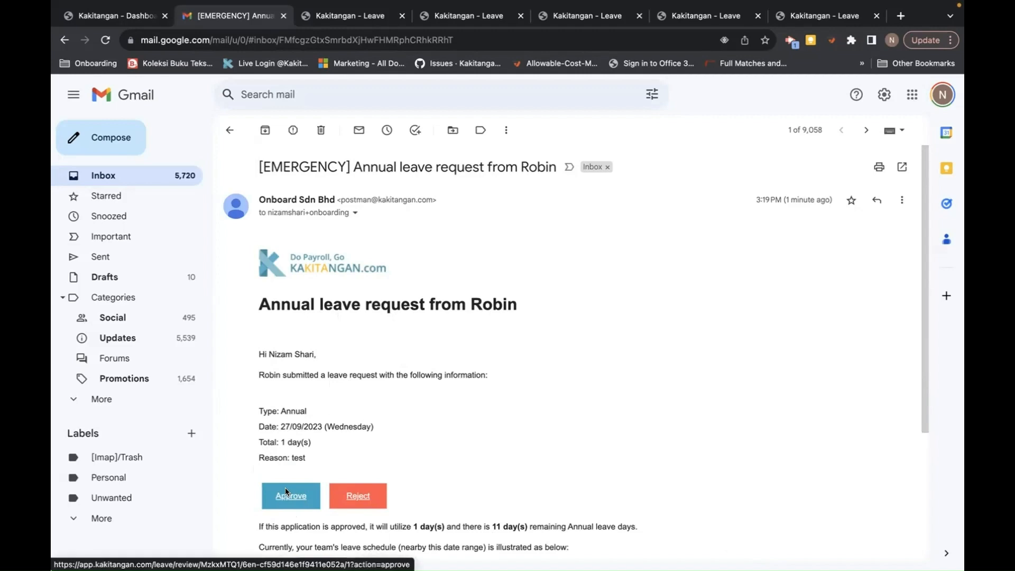
left_click(227, 133)
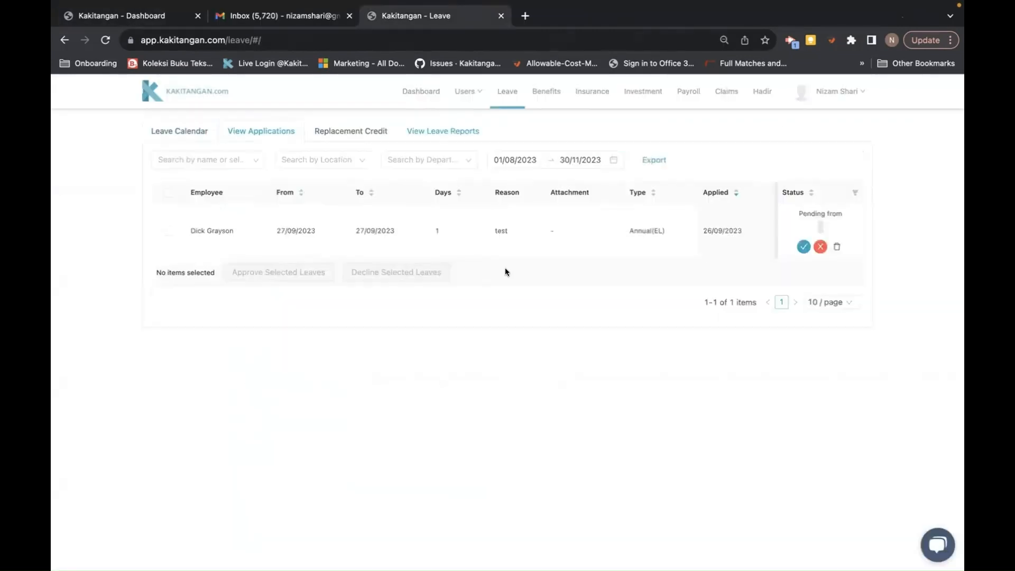
- Approve the 27/09/2023 annual leave application, then go to the Replacement Credit page
left_click(803, 246)
left_click(374, 133)
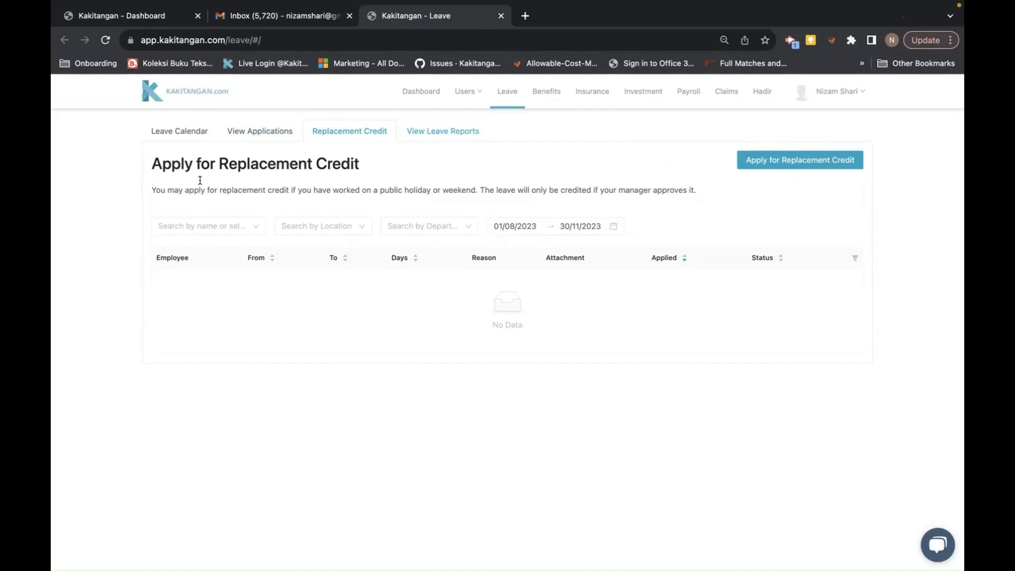
- Check the third Kuala Lumpur employee's leave type balances in a new leave application, then discard it
left_click(187, 141)
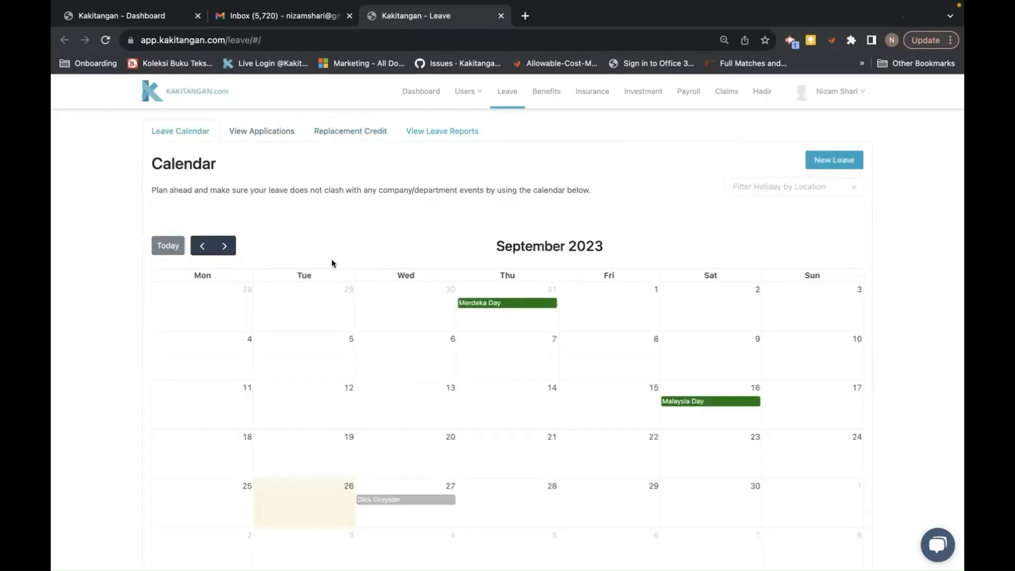
left_click(854, 162)
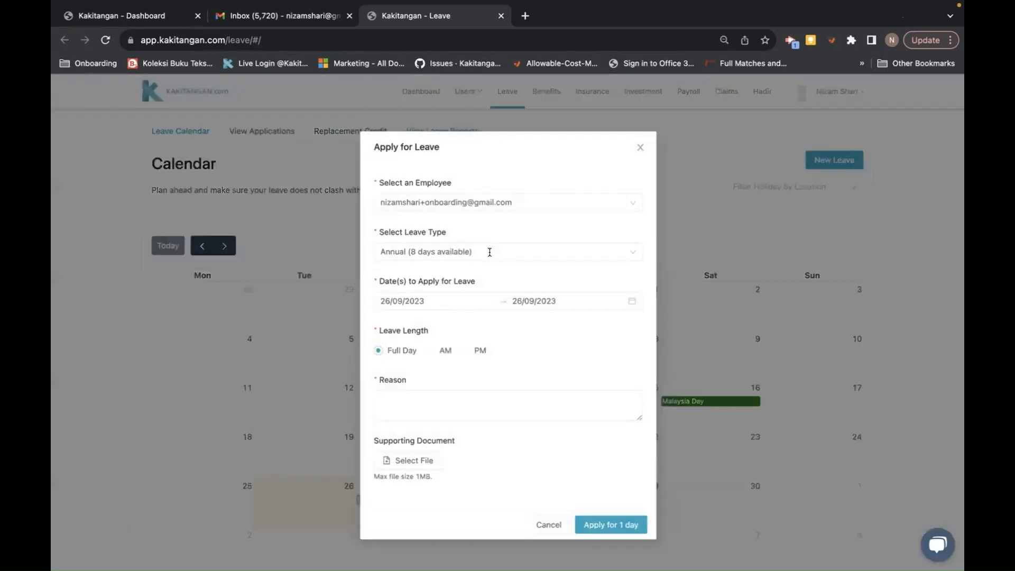
left_click(499, 202)
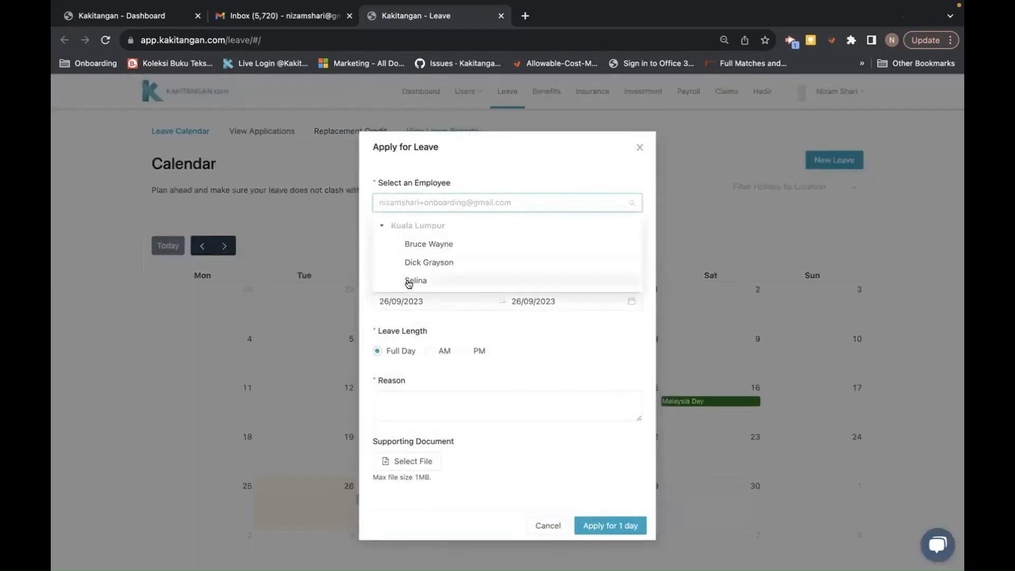
left_click(407, 279)
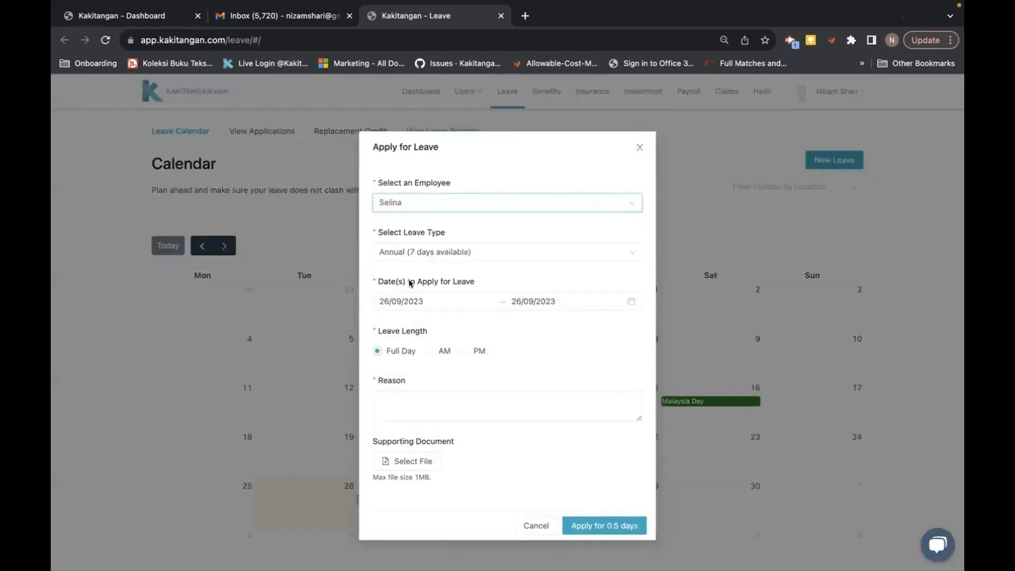
left_click(448, 252)
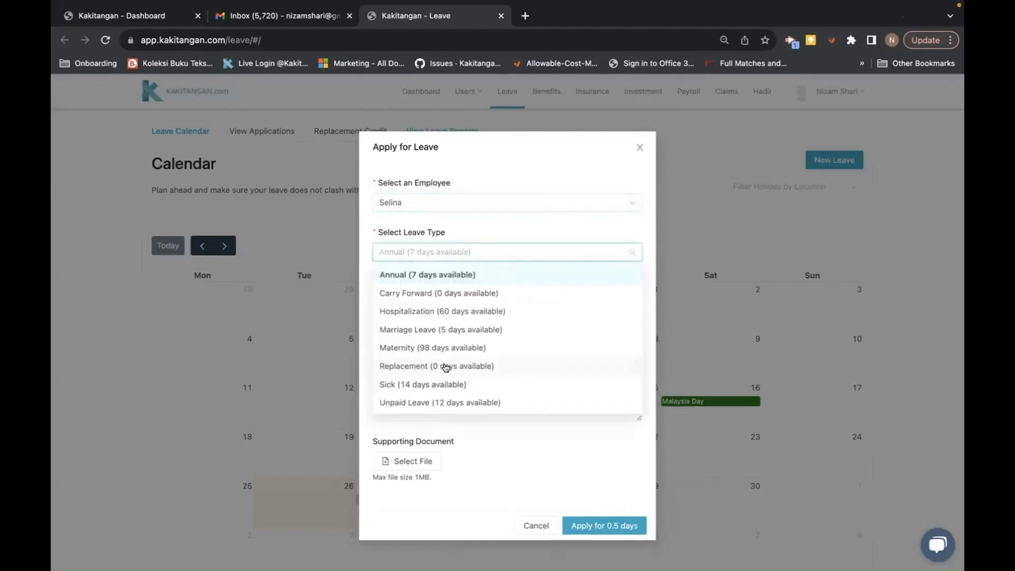
left_click(309, 155)
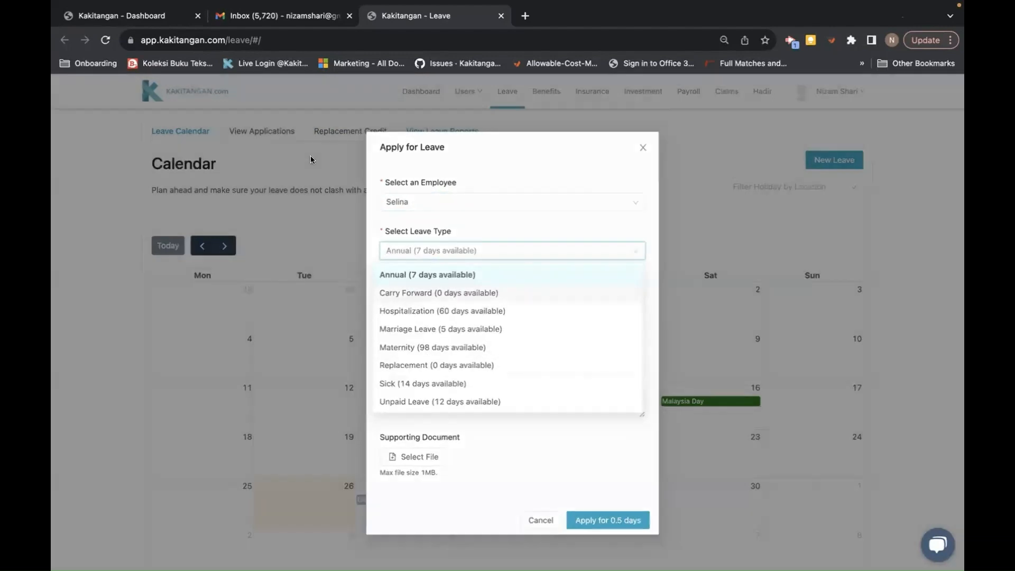
- Apply replacement credit for that employee from 24/09/2023 to 24/09/2023 with reason 'work on off day'
left_click(370, 132)
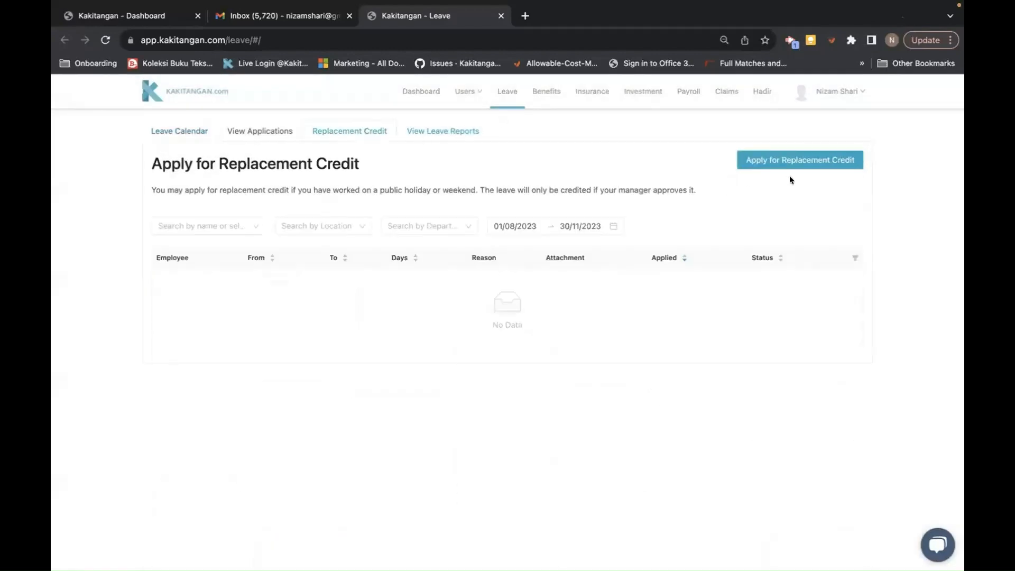
left_click(740, 164)
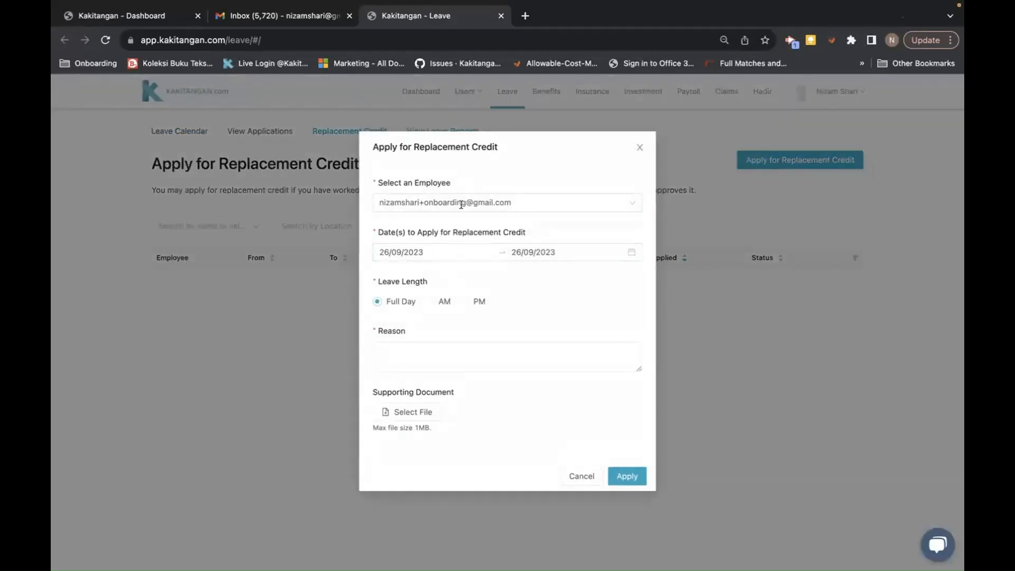
left_click(461, 204)
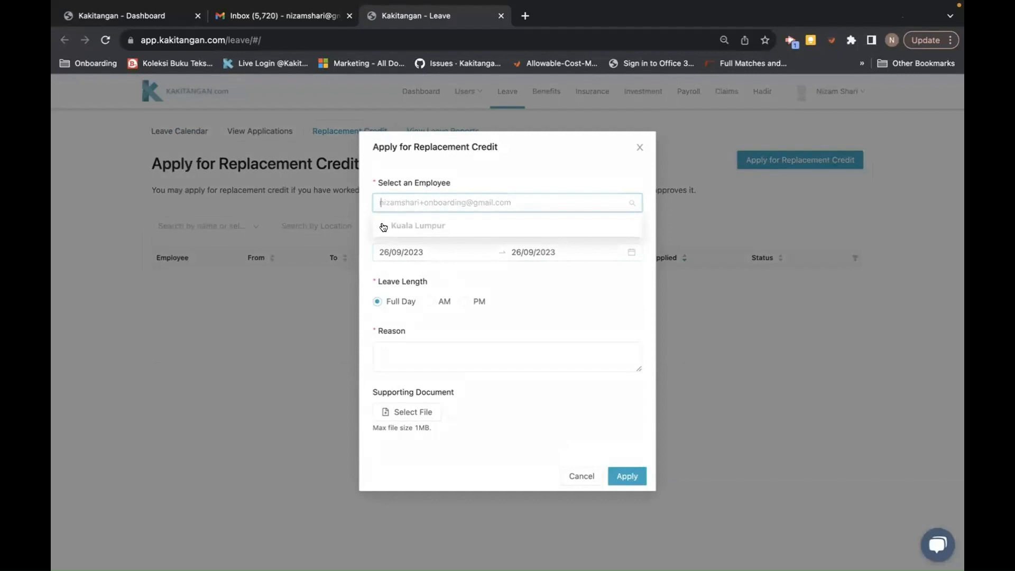
left_click(412, 280)
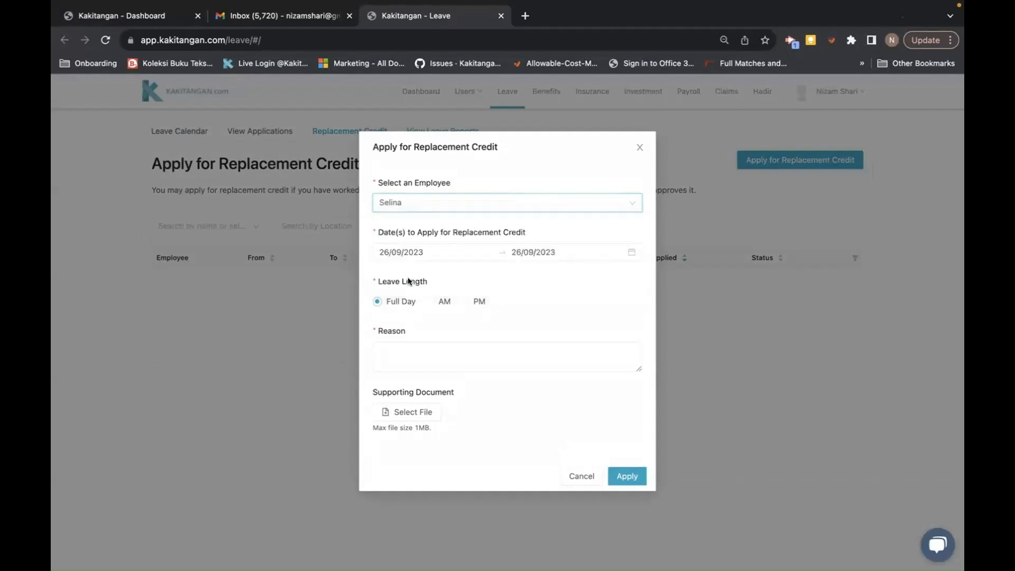
left_click(414, 252)
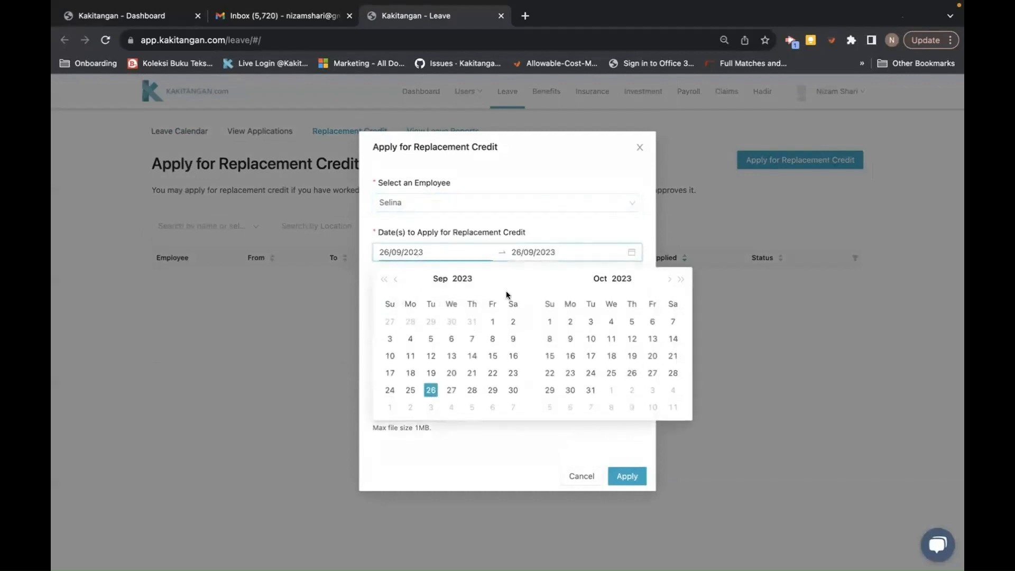
left_click(390, 390)
left_click(535, 252)
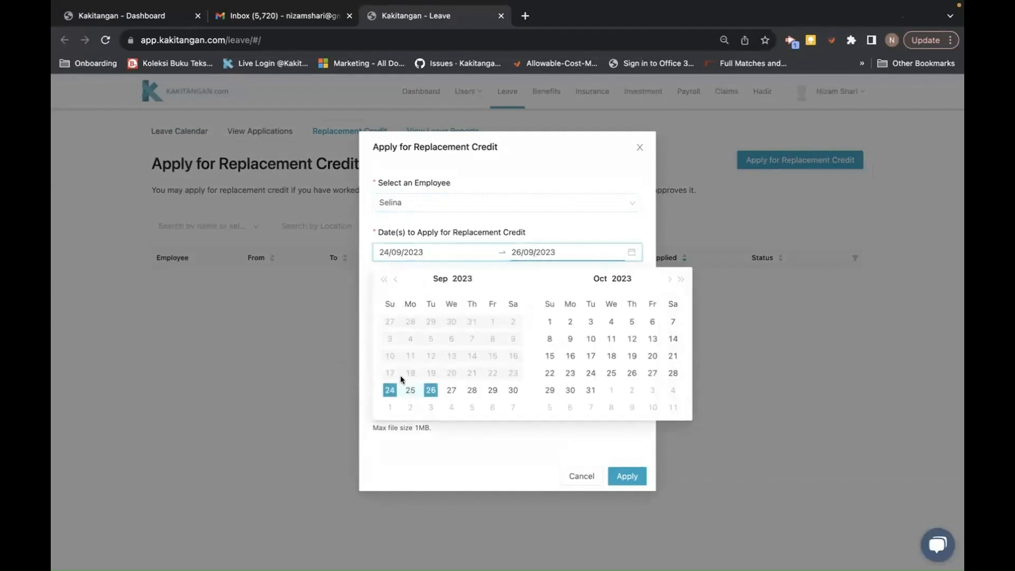
left_click(389, 391)
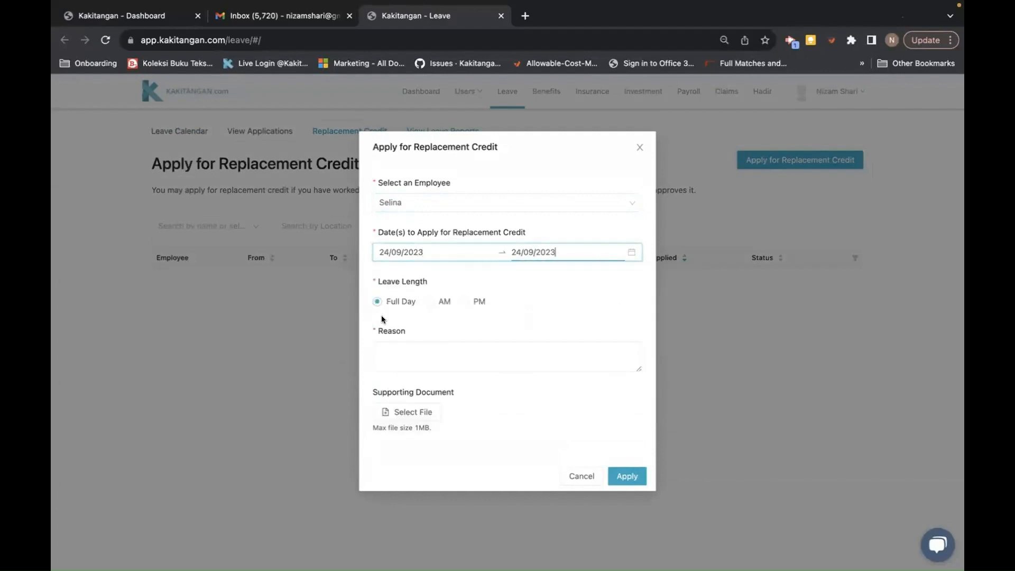
left_click(389, 359)
type("work")
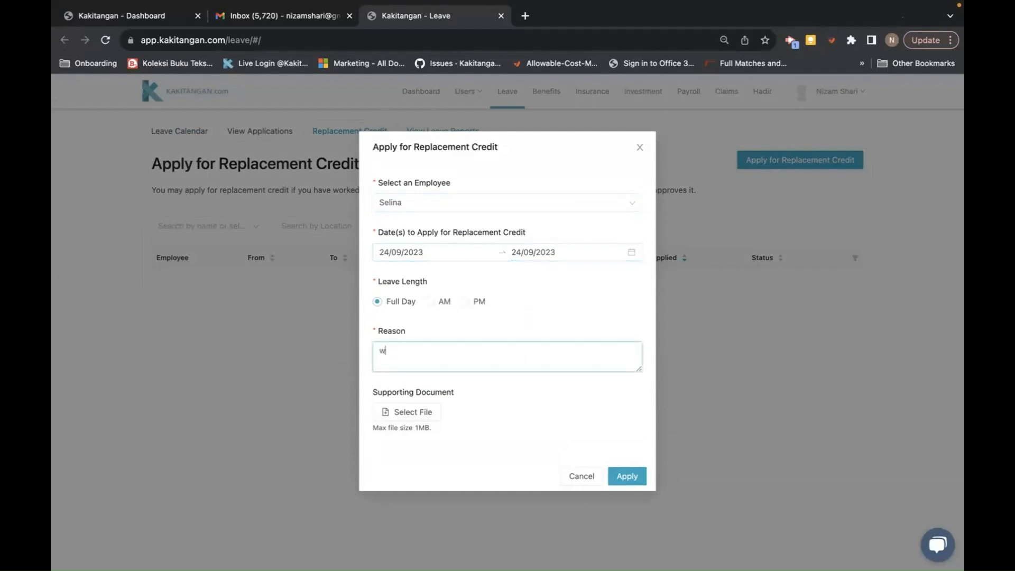
type(" on off day")
left_click(628, 476)
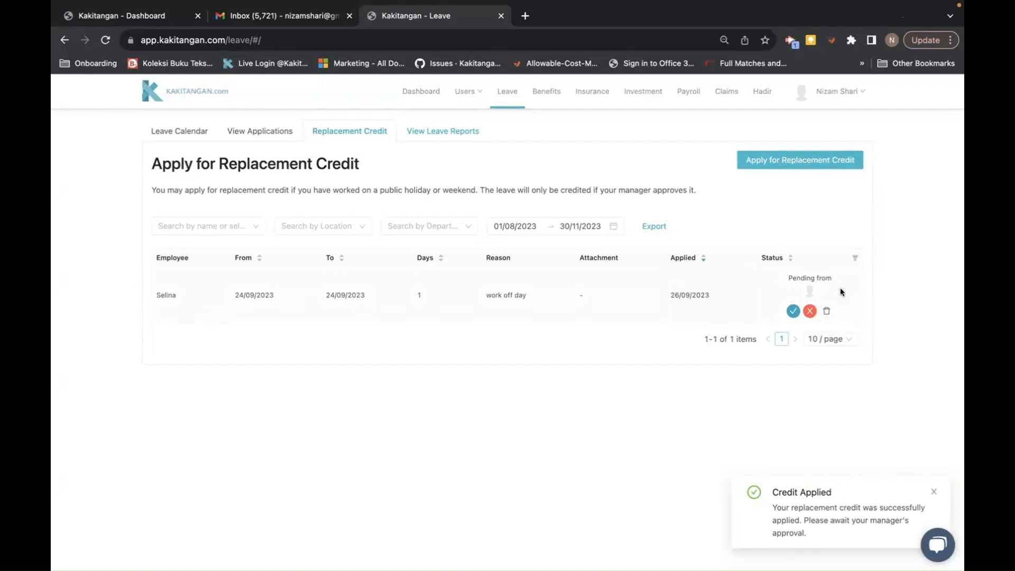
- Approve the employee's pending 24/09/2023 replacement credit using the green check in the Status column
mouse_move(809, 290)
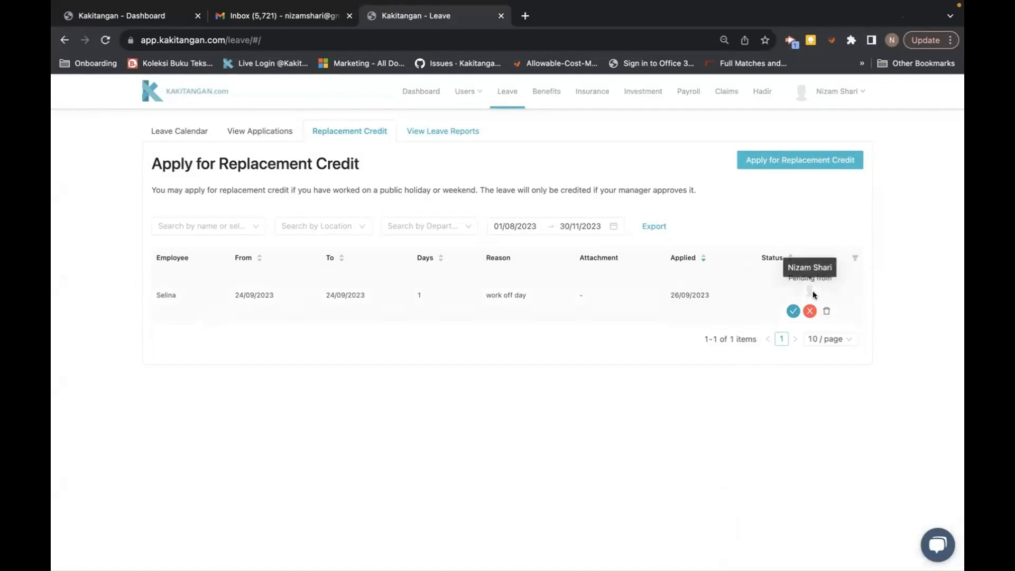
left_click(792, 312)
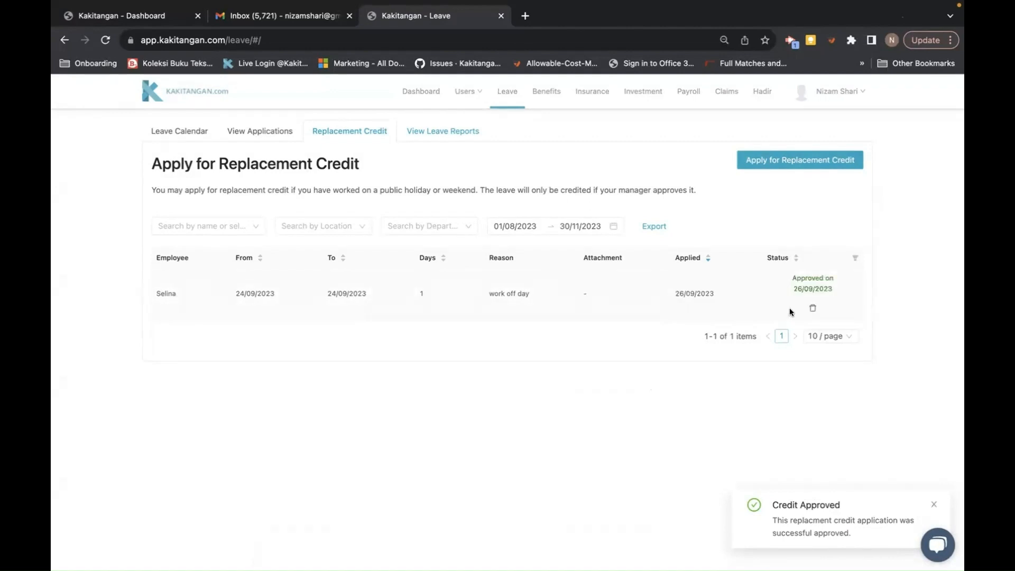
- Refresh the leave calendar and start a leave application for the employee, keeping Annual as the type, then close it unsubmitted
left_click(184, 140)
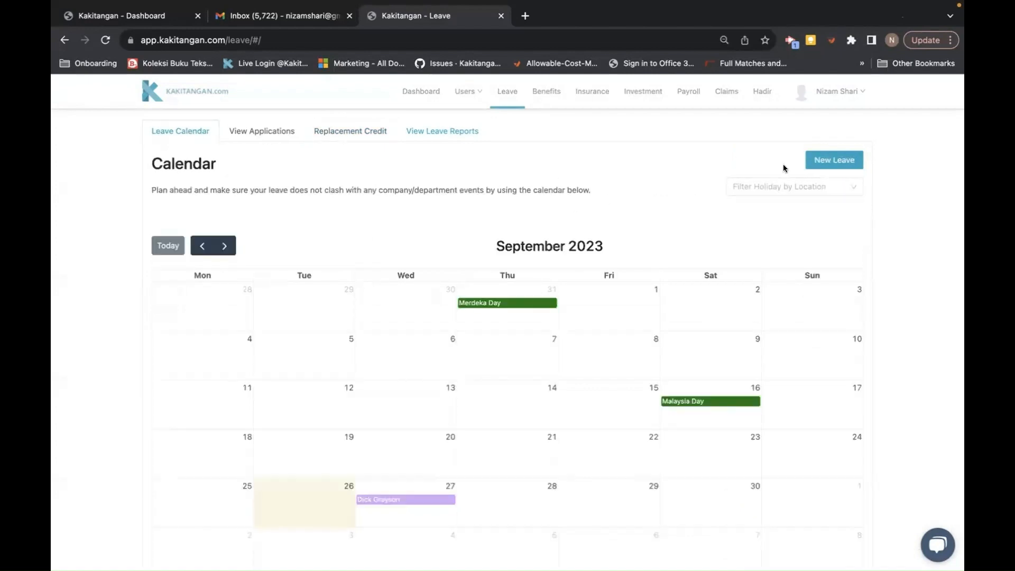
left_click(104, 45)
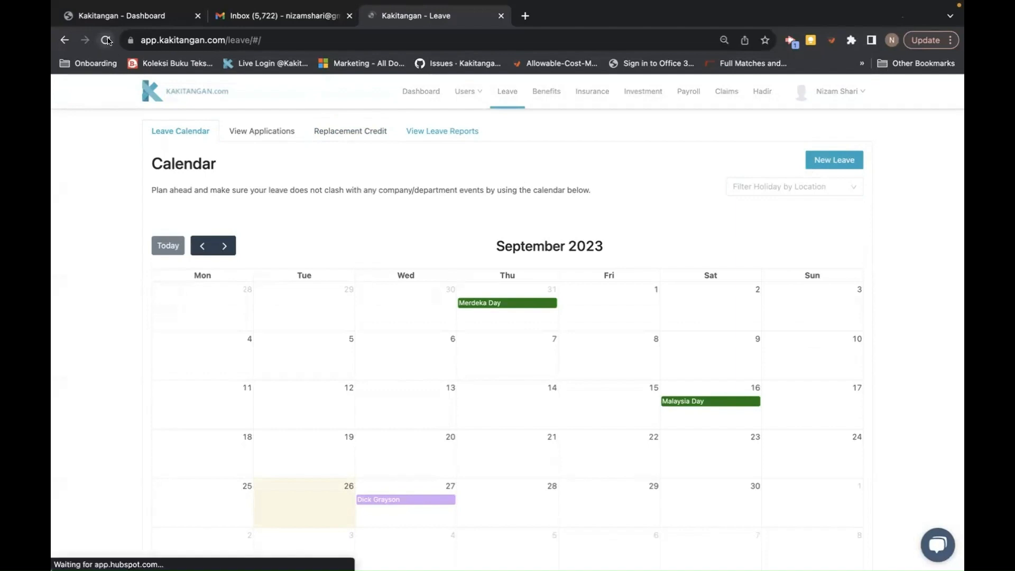
left_click(811, 162)
left_click(474, 205)
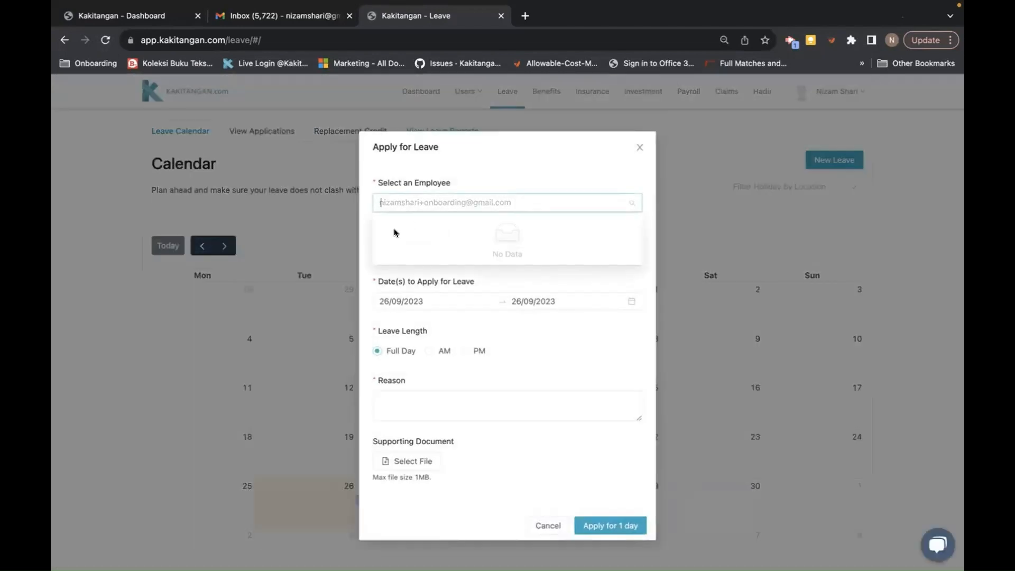
left_click(480, 192)
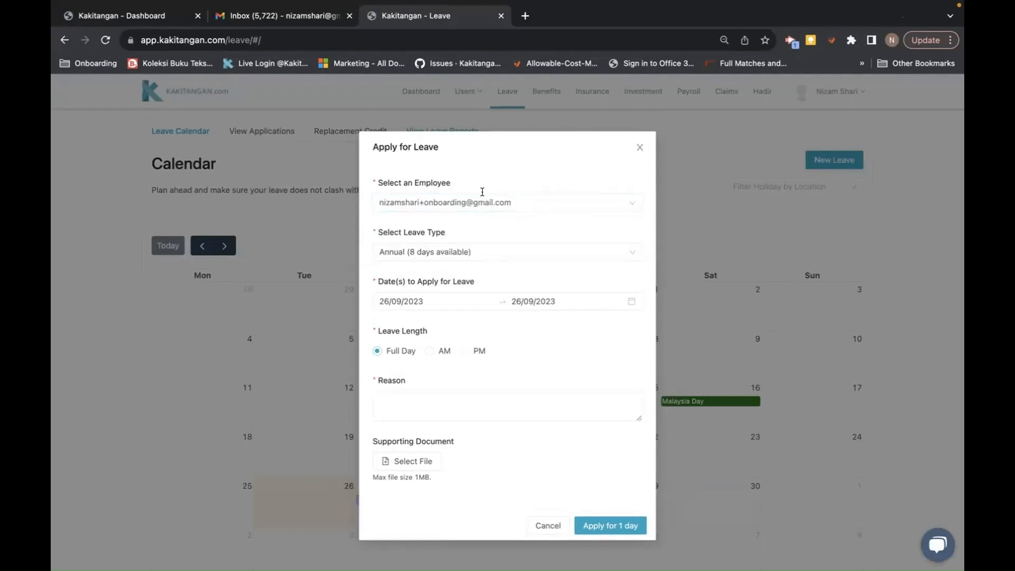
left_click(439, 201)
left_click(383, 227)
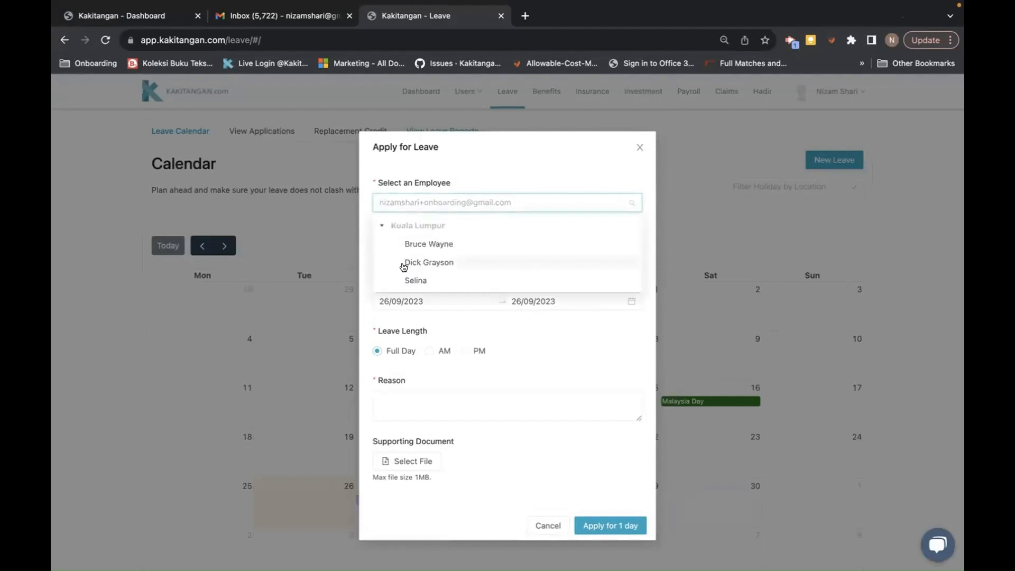
left_click(404, 279)
left_click(419, 252)
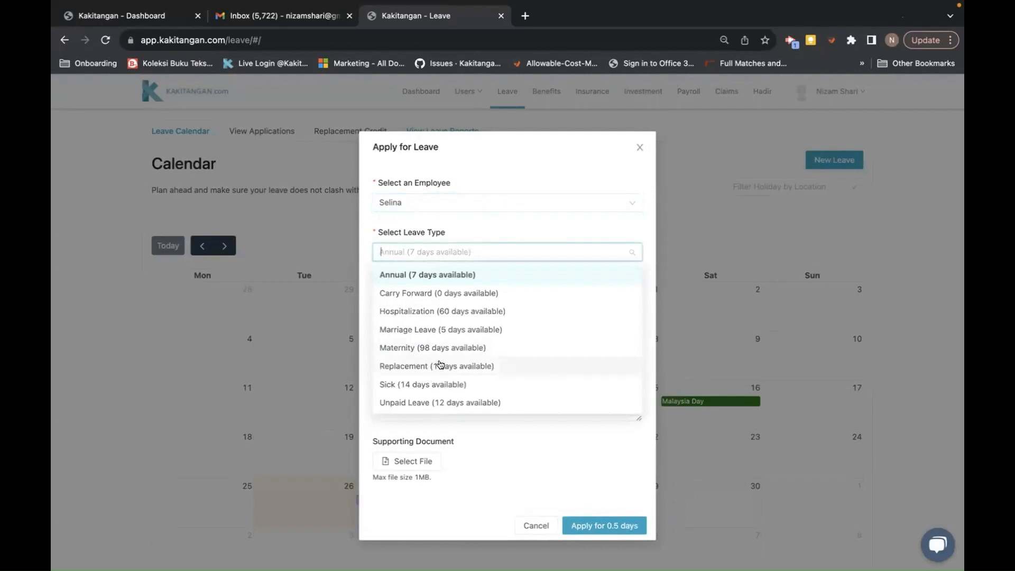
left_click(550, 220)
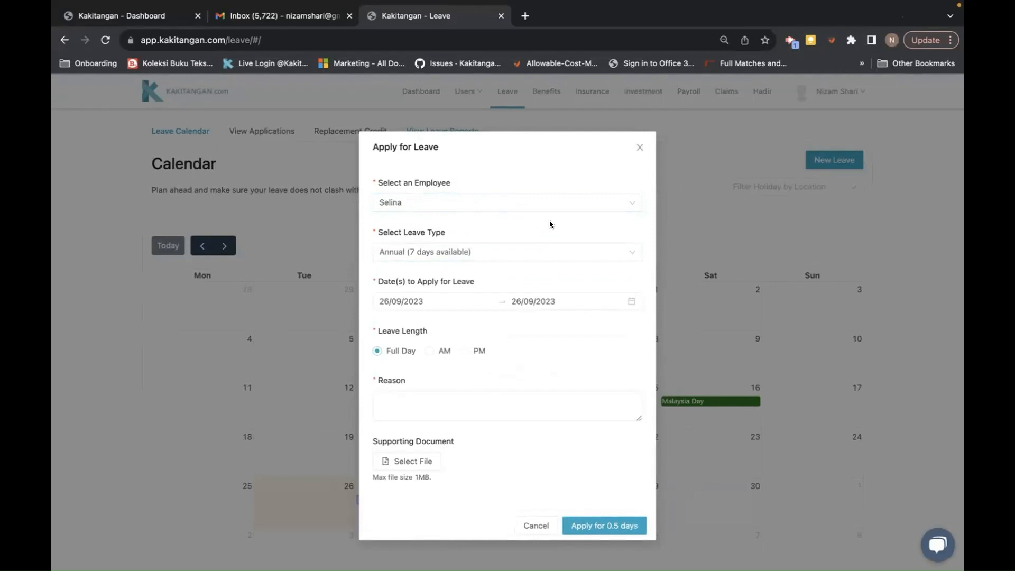
left_click(639, 147)
left_click(273, 141)
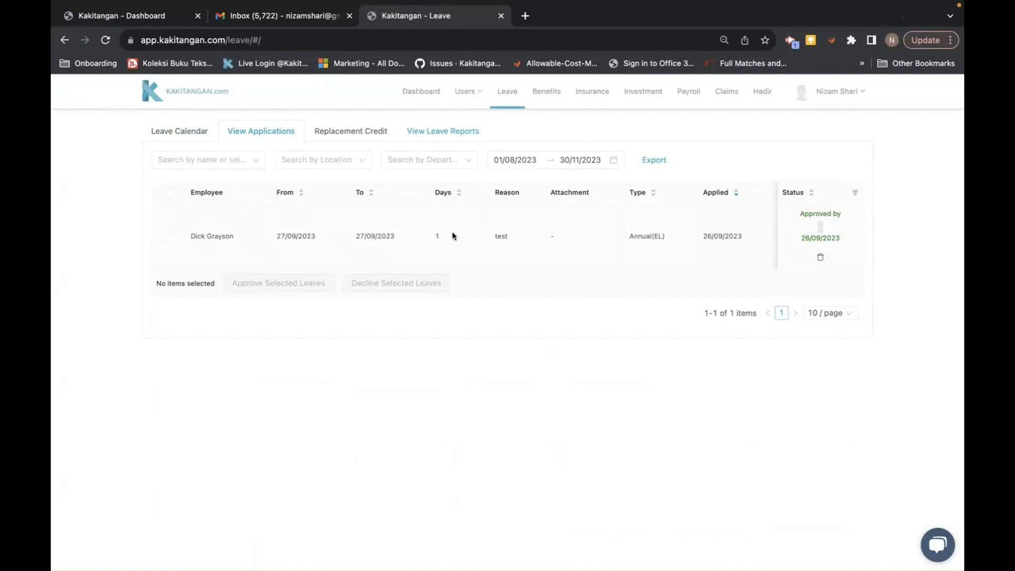
- Check the applications' date range, then filter the leave applications to one employee
left_click(501, 160)
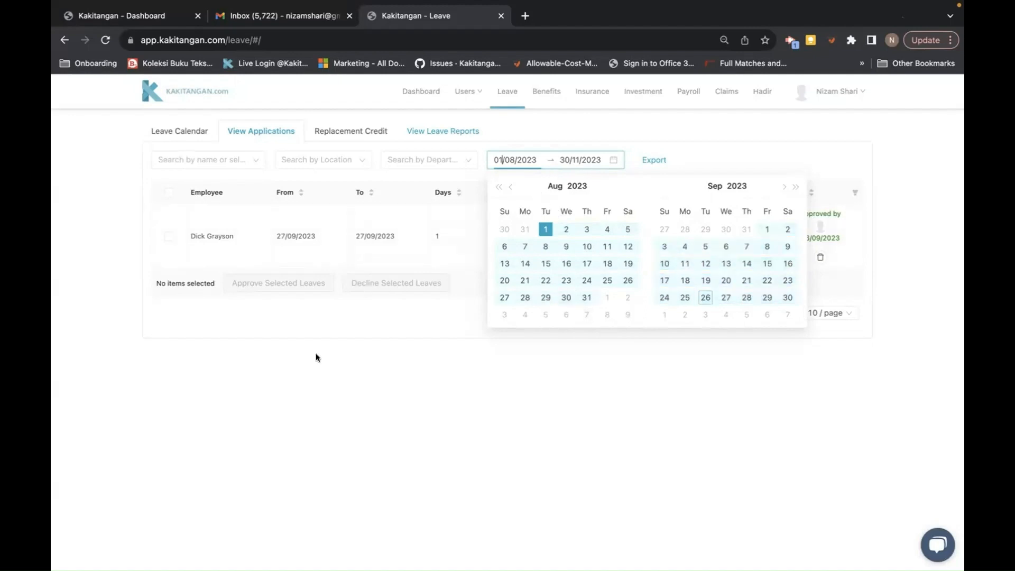
left_click(298, 356)
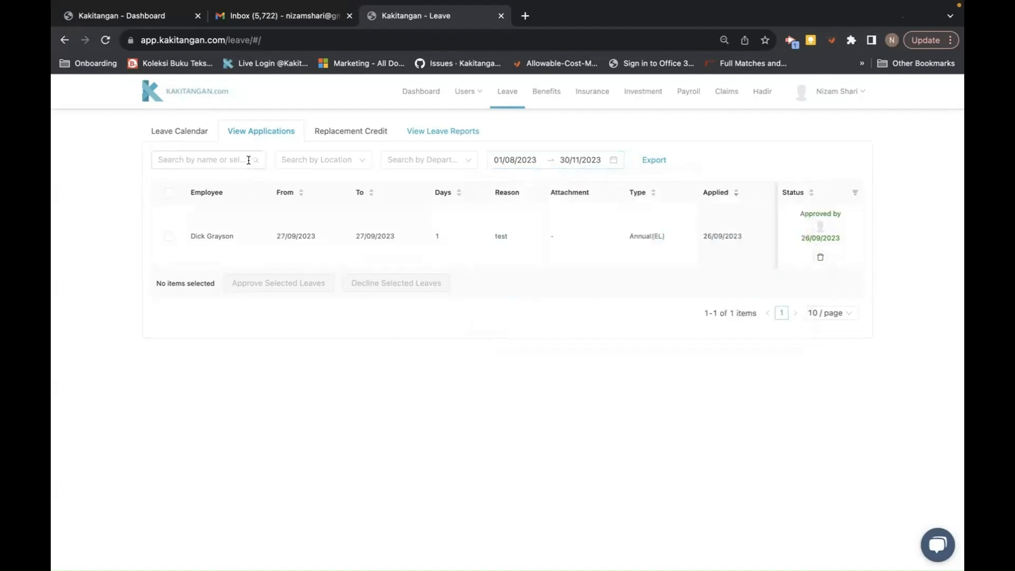
left_click(227, 159)
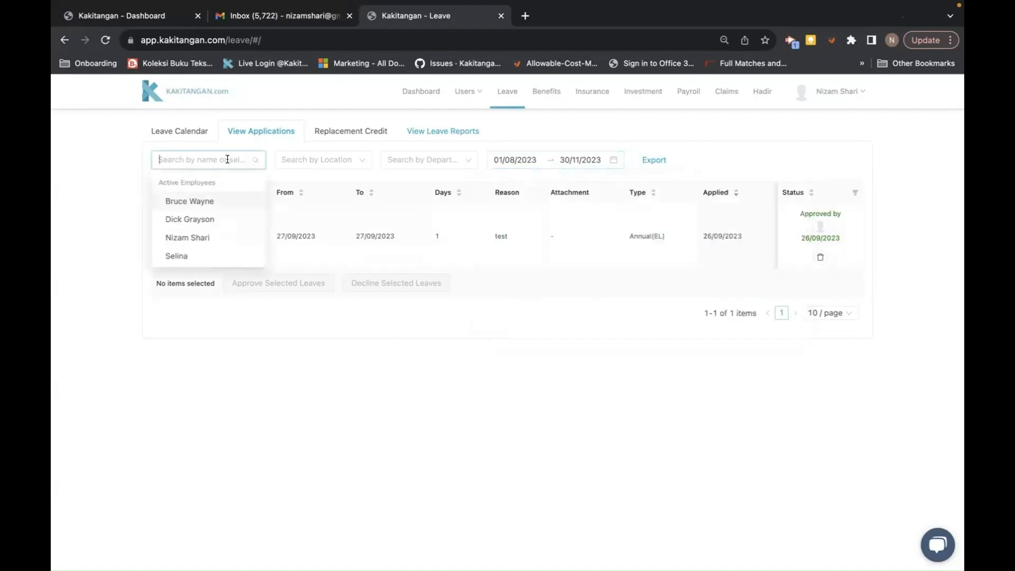
left_click(182, 258)
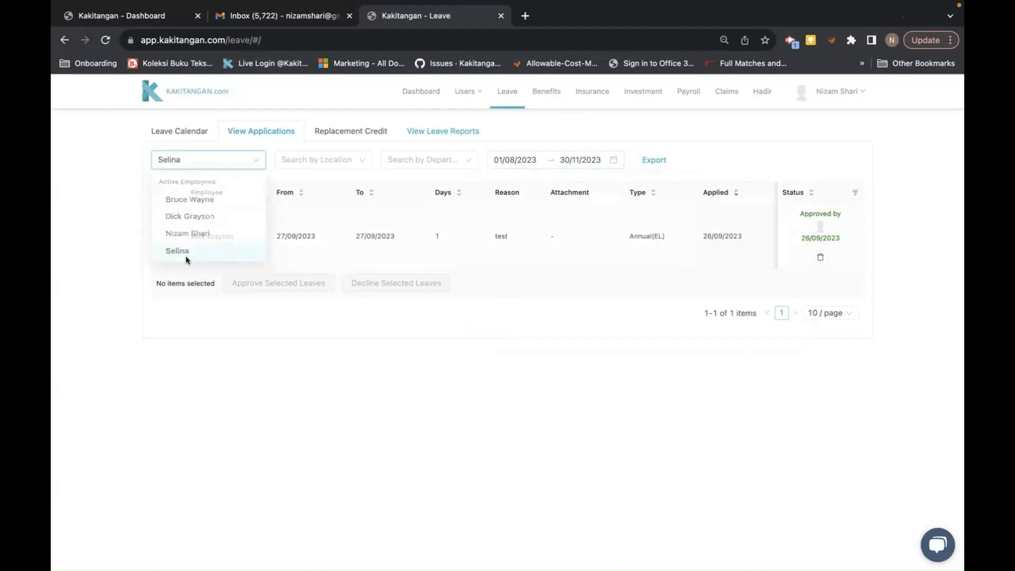
- Clear the employee filter, view replacement credit applications, then open the leave balances report by department
left_click(219, 156)
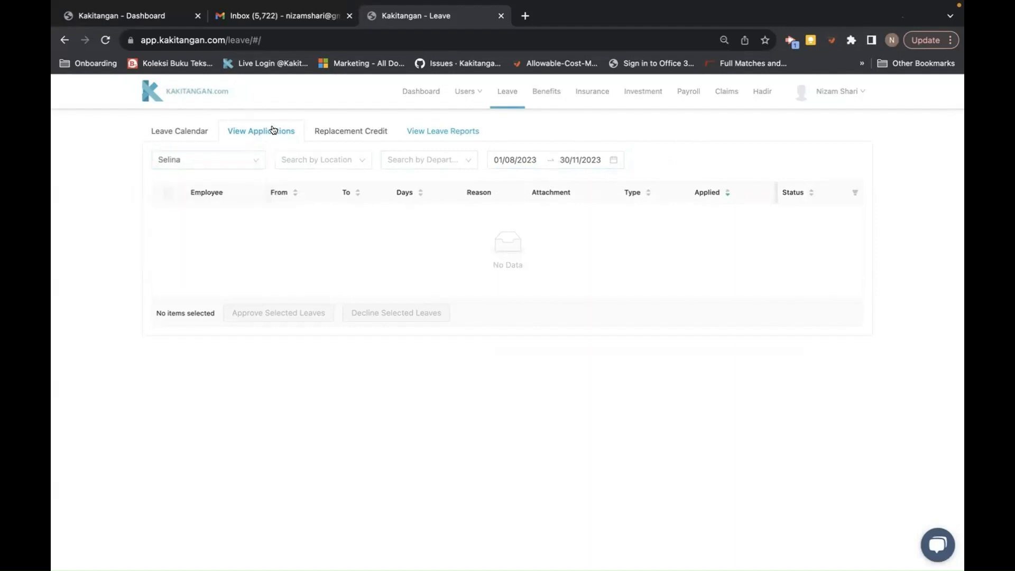
left_click(254, 159)
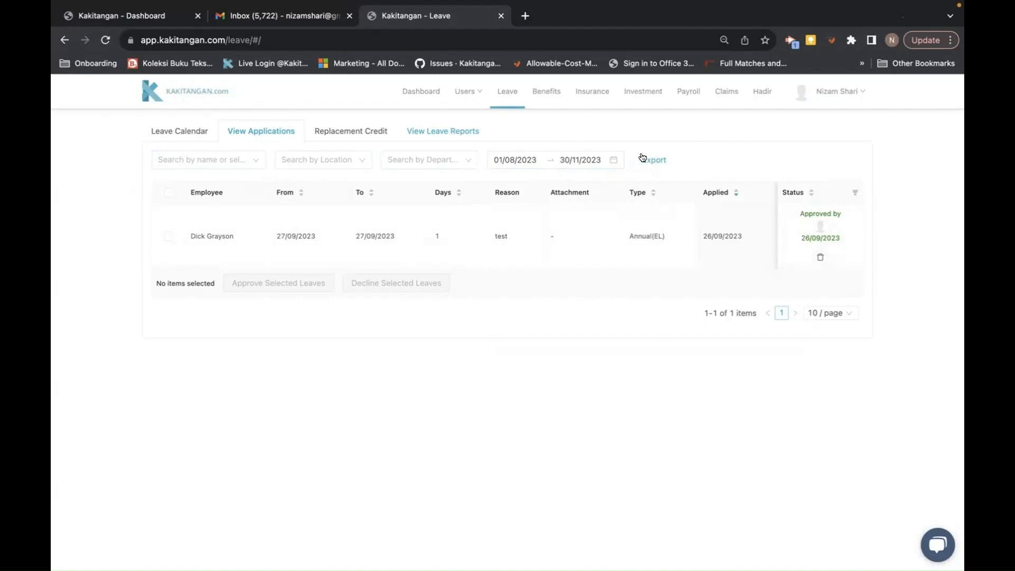
left_click(333, 137)
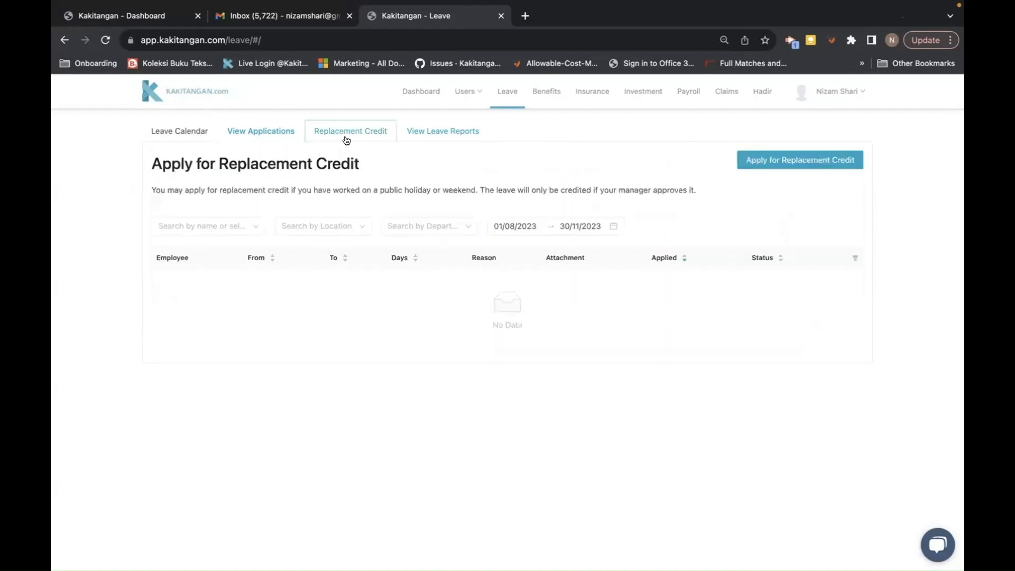
left_click(435, 133)
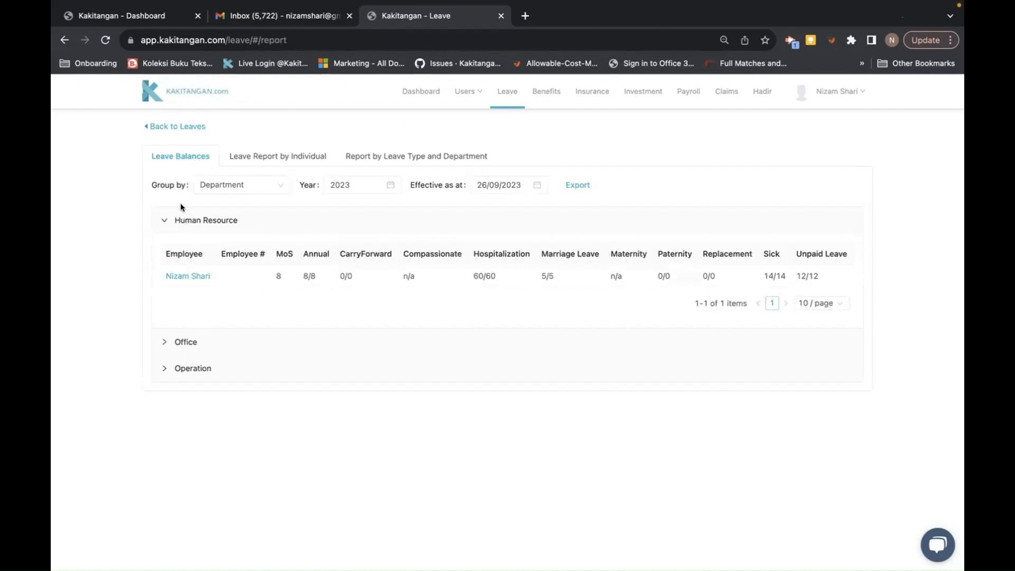
- Group leave balances by Location, then by Department, expanding Office and Operation
left_click(271, 185)
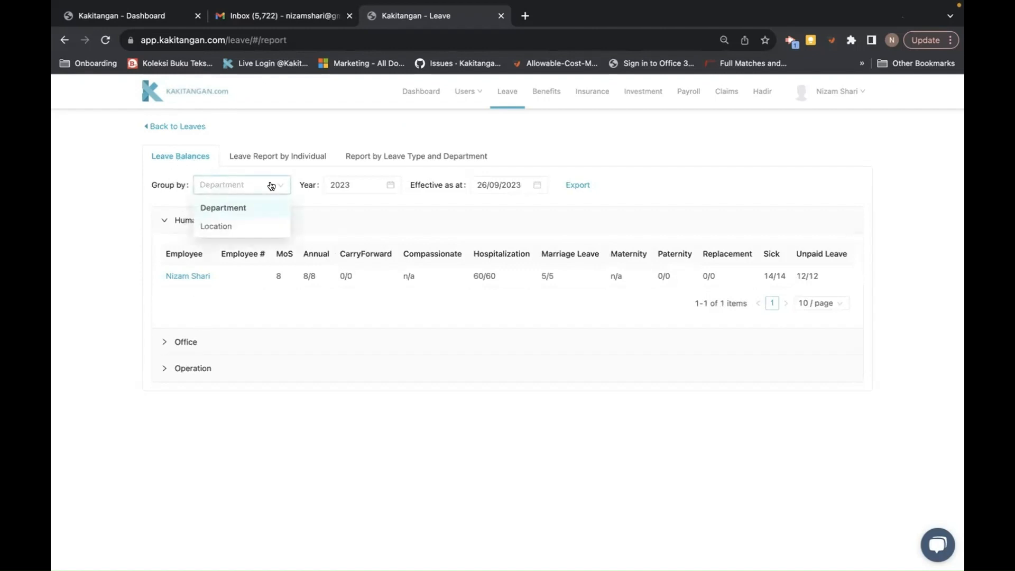
left_click(231, 225)
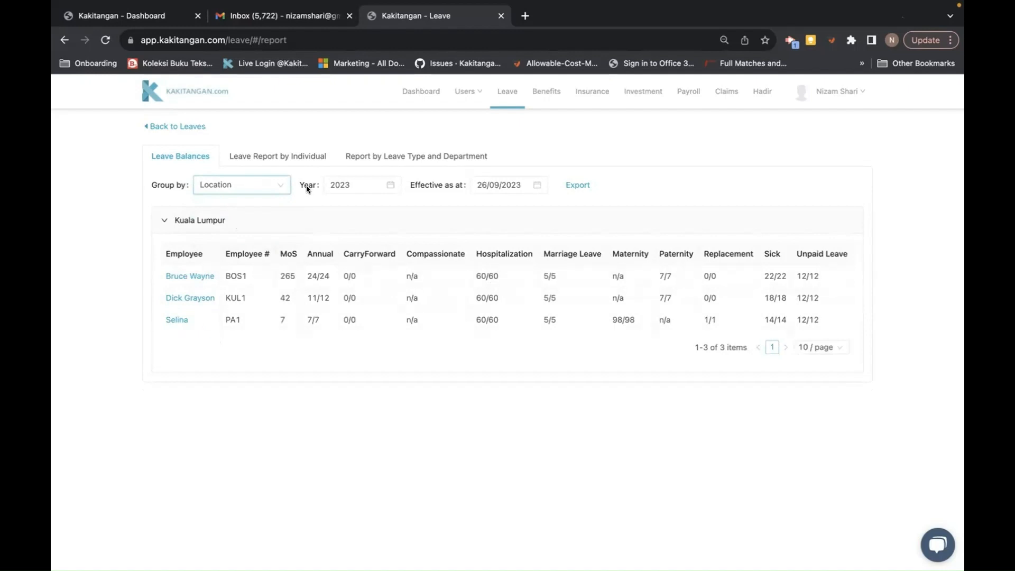
left_click(270, 186)
left_click(232, 206)
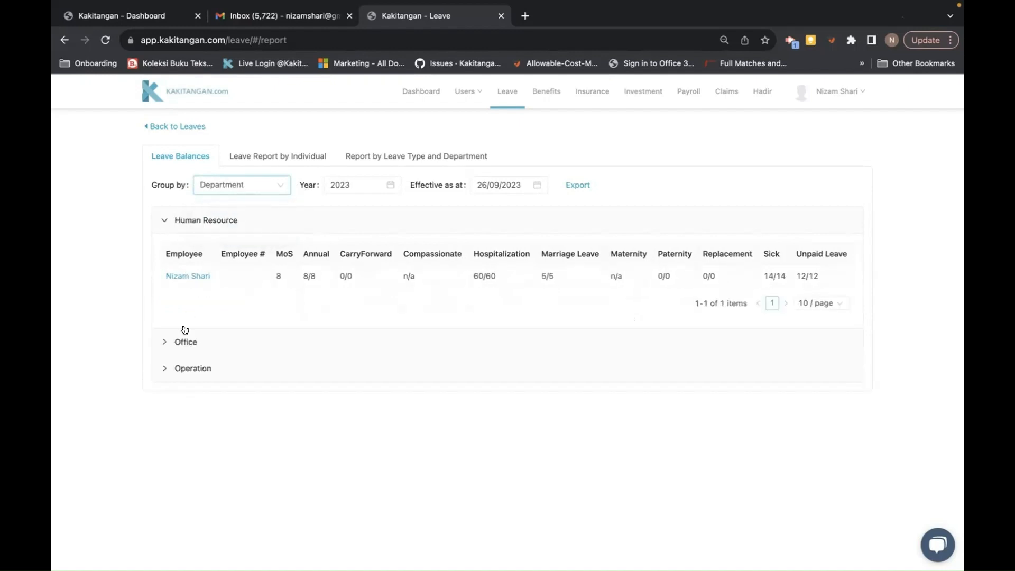
left_click(164, 345)
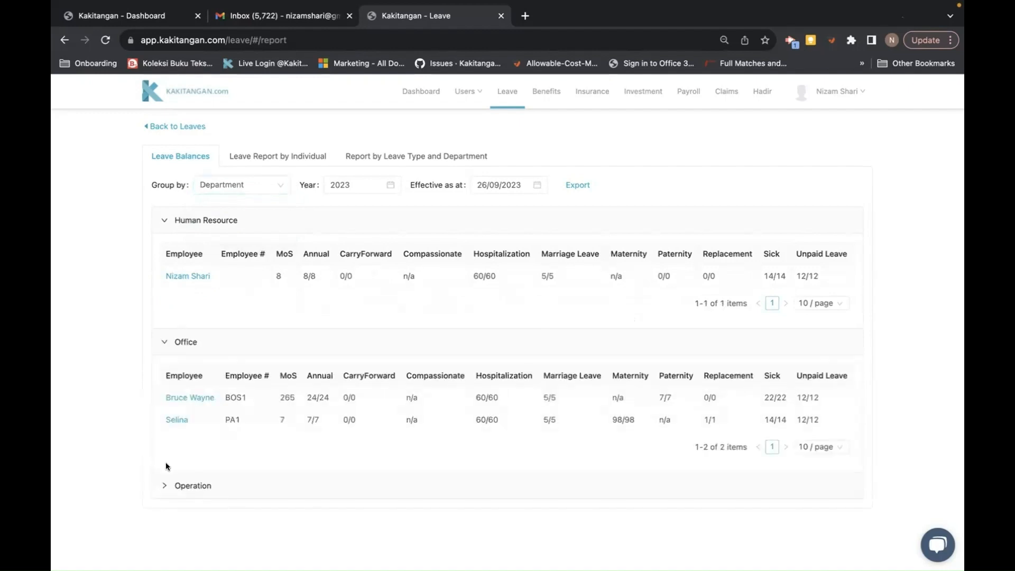
left_click(161, 486)
scroll(163, 484, "down", 1)
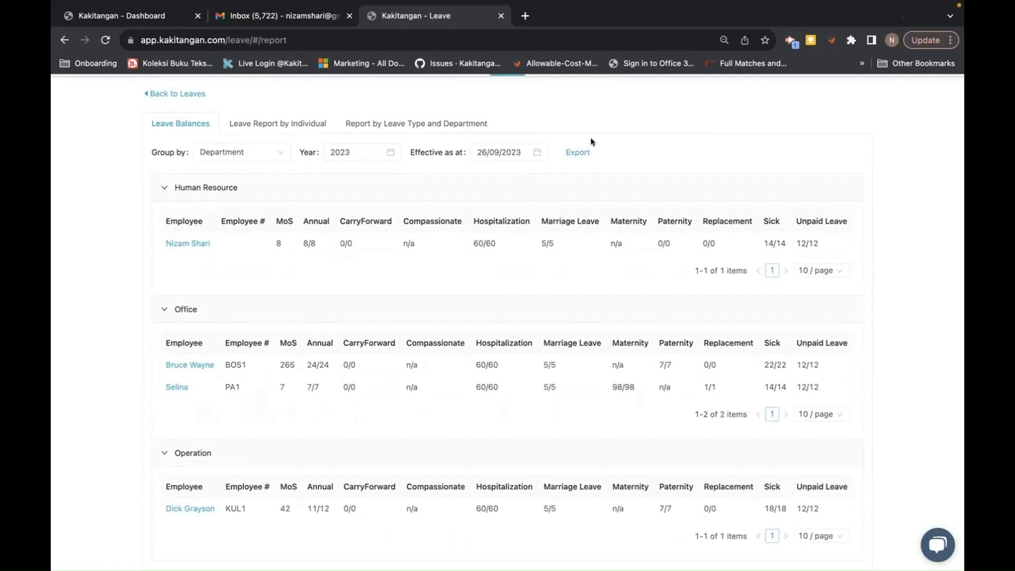
left_click(306, 124)
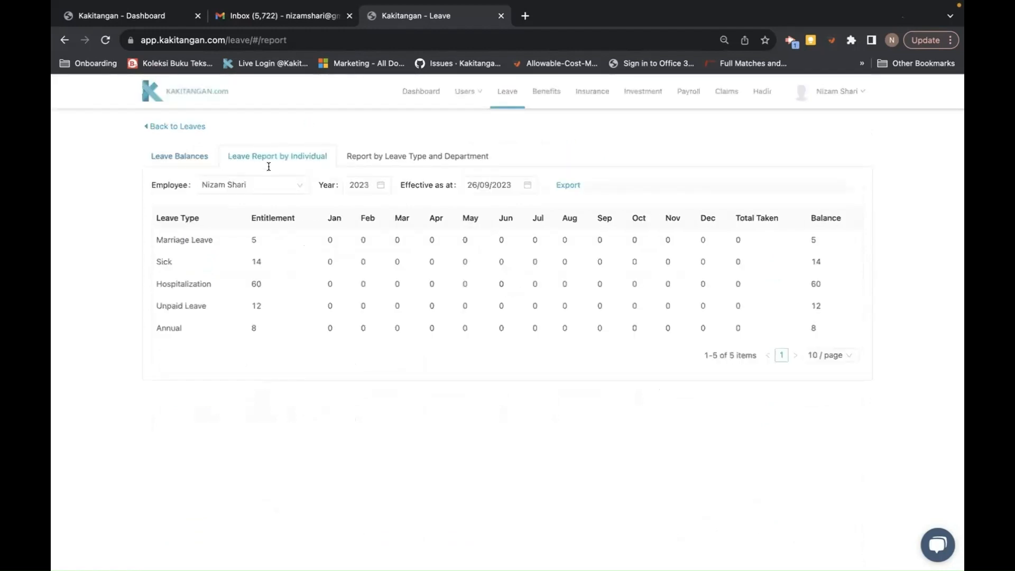
- View another employee's individual leave report, then switch back to the first employee
left_click(259, 185)
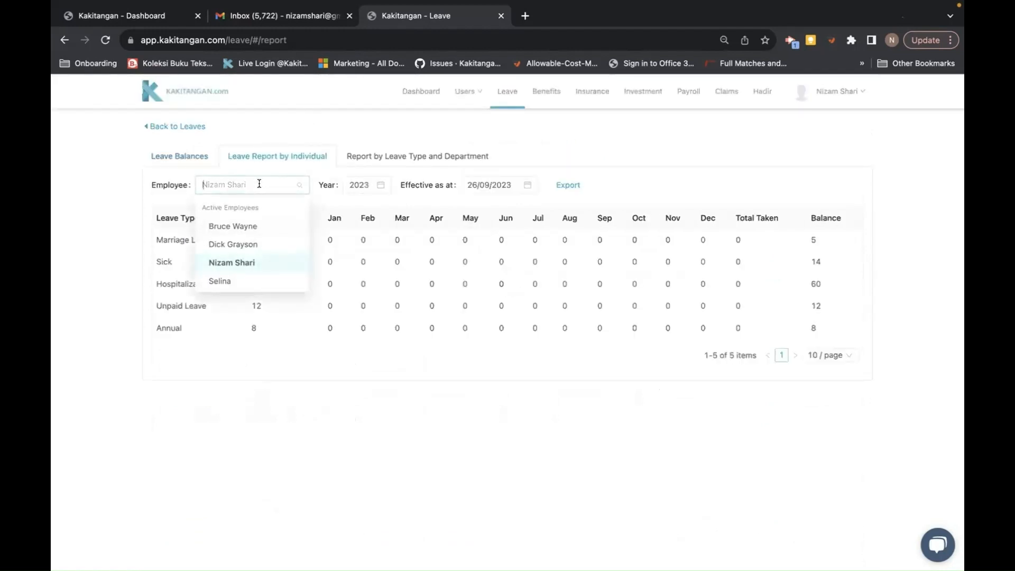
left_click(236, 244)
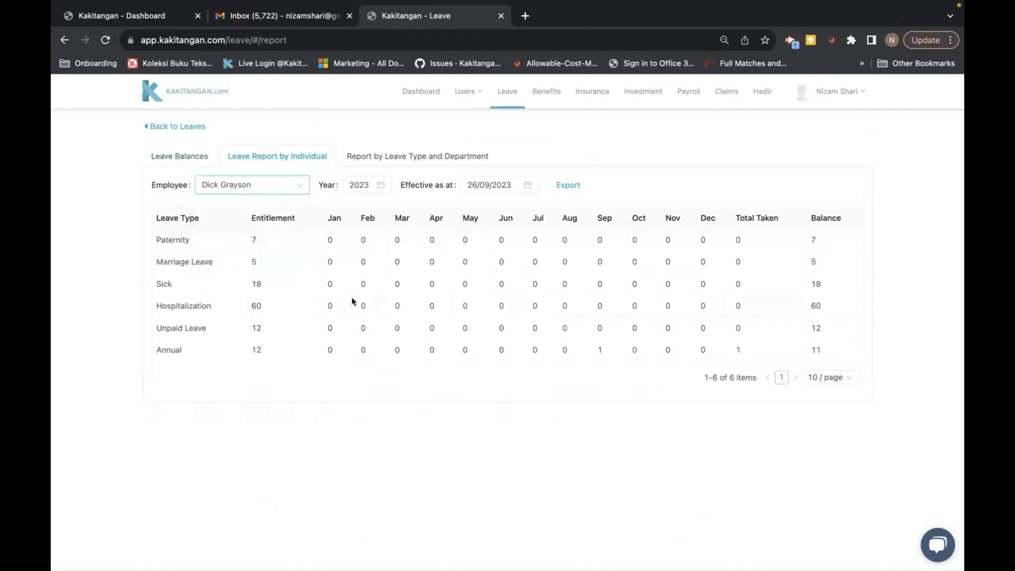
left_click(259, 184)
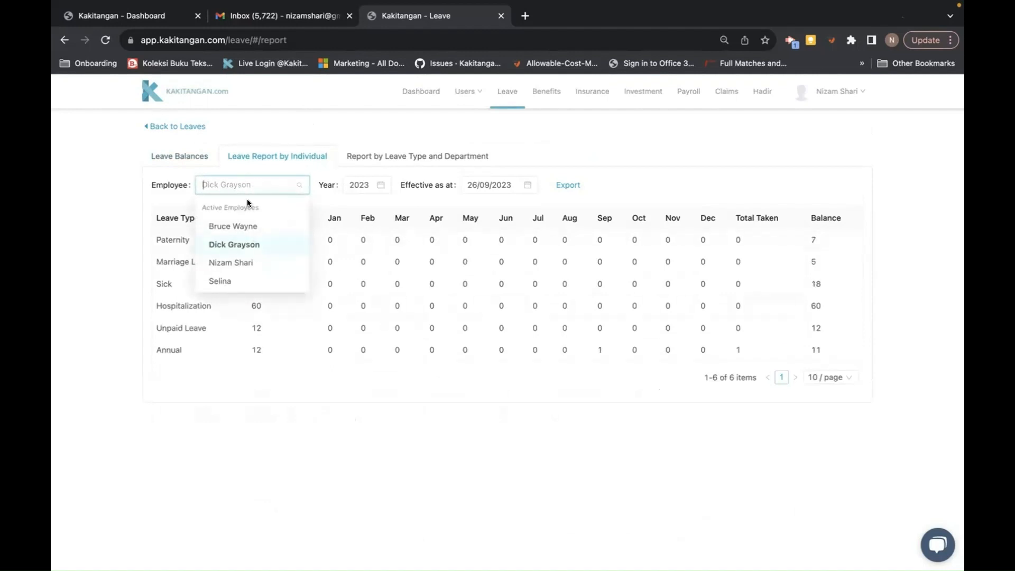
left_click(239, 264)
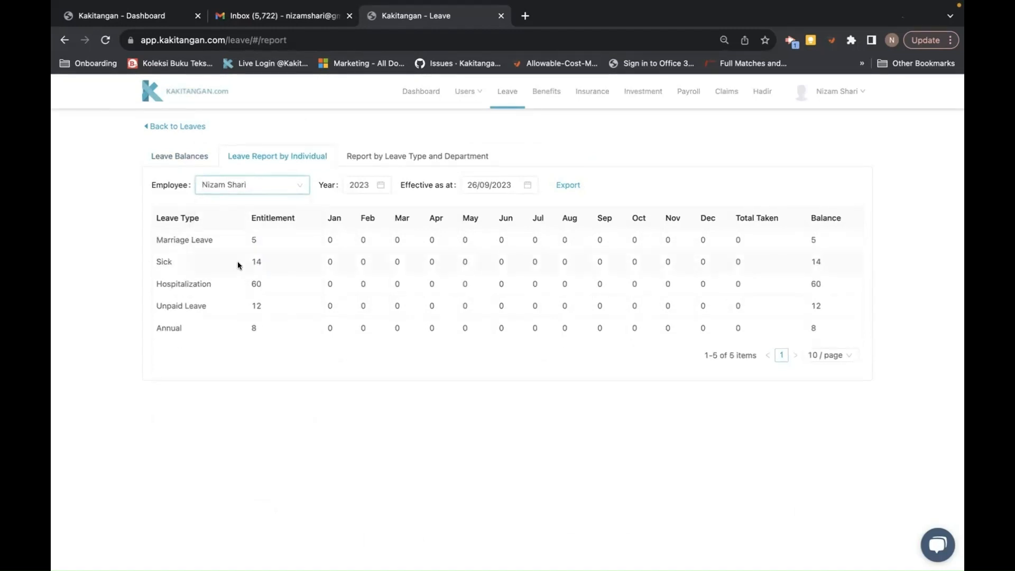
- Show the Report by Leave Type and Department with Policy set to Sick
left_click(391, 157)
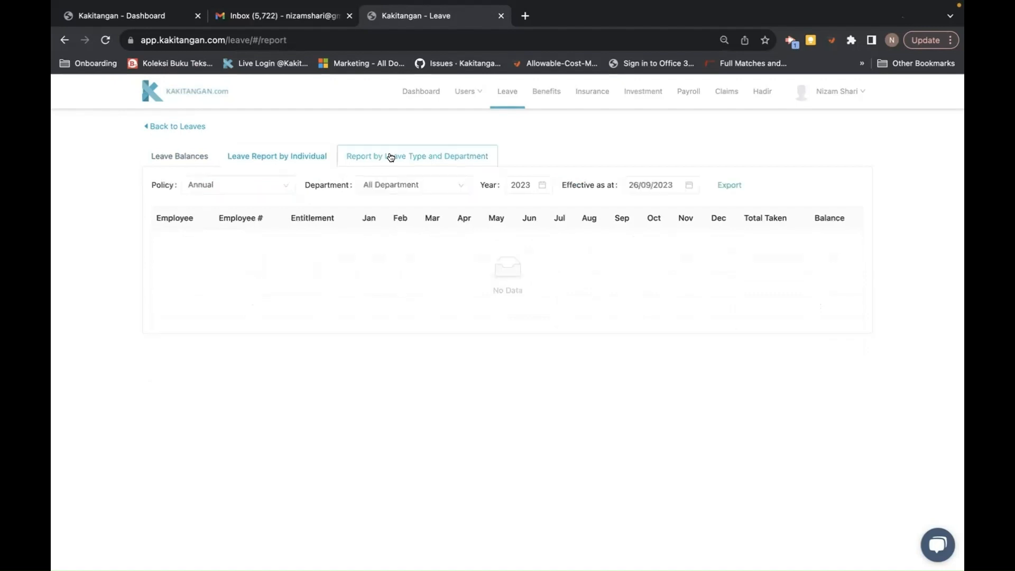
left_click(277, 186)
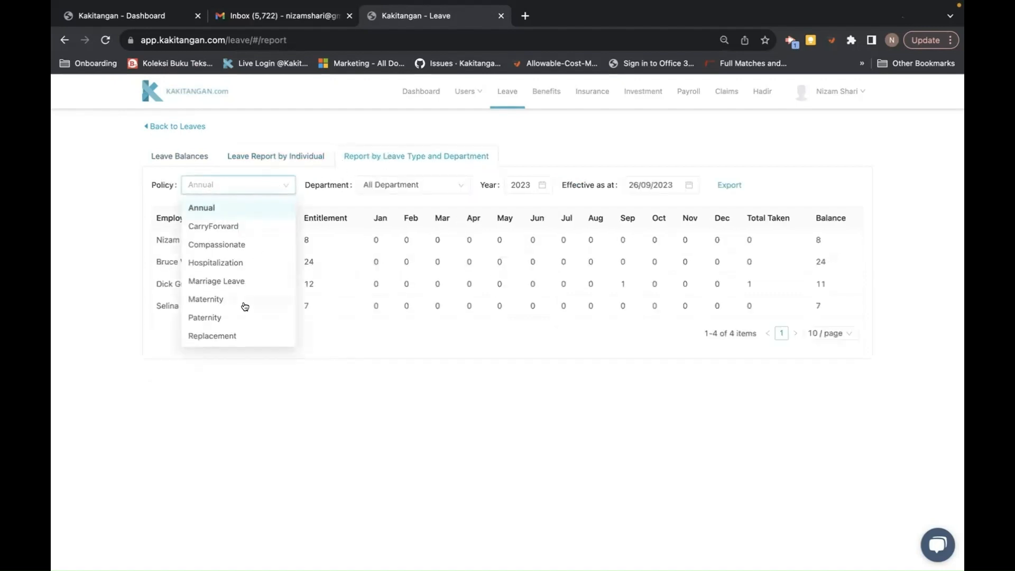
scroll(239, 324, "down", 2)
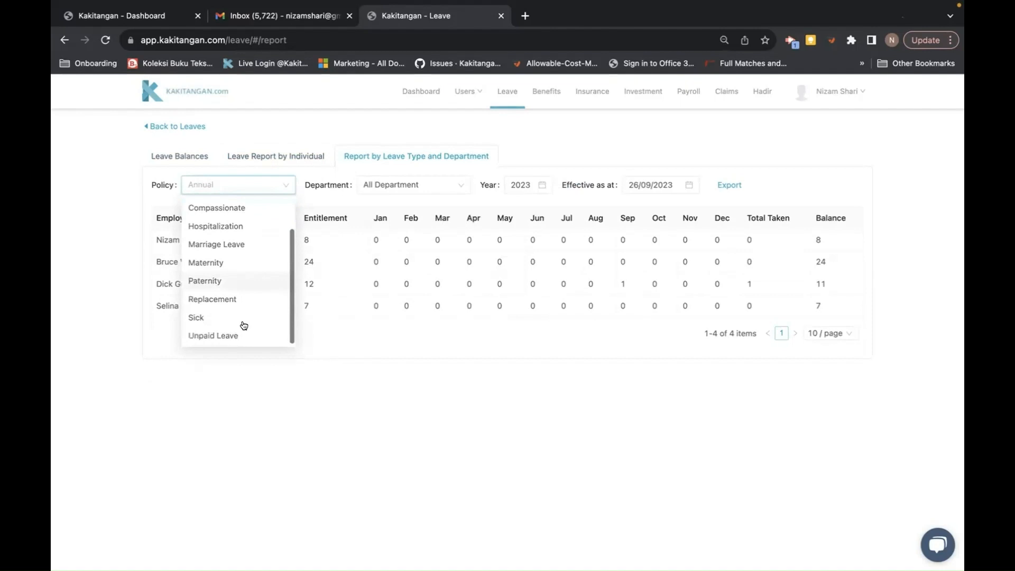
left_click(211, 319)
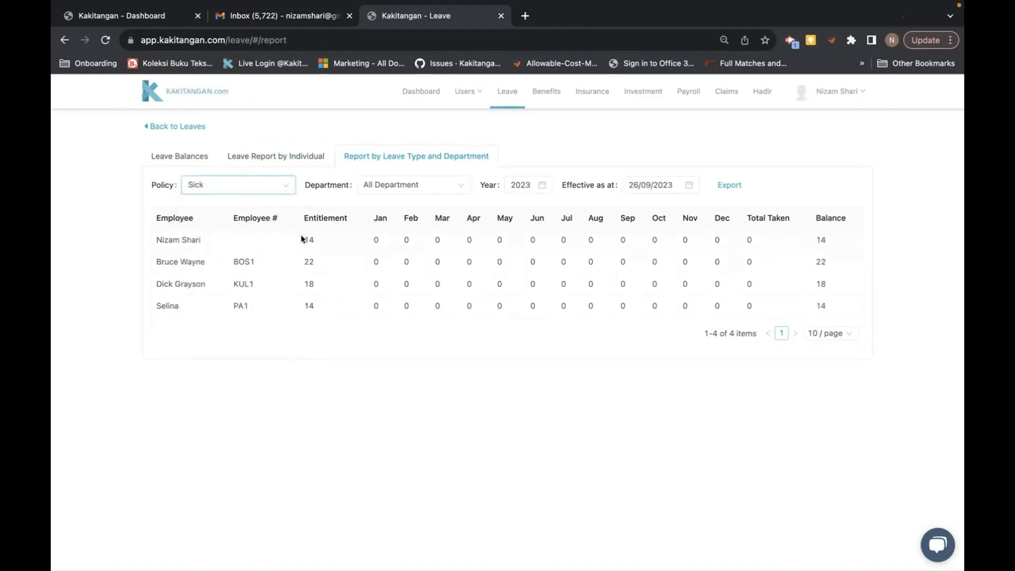